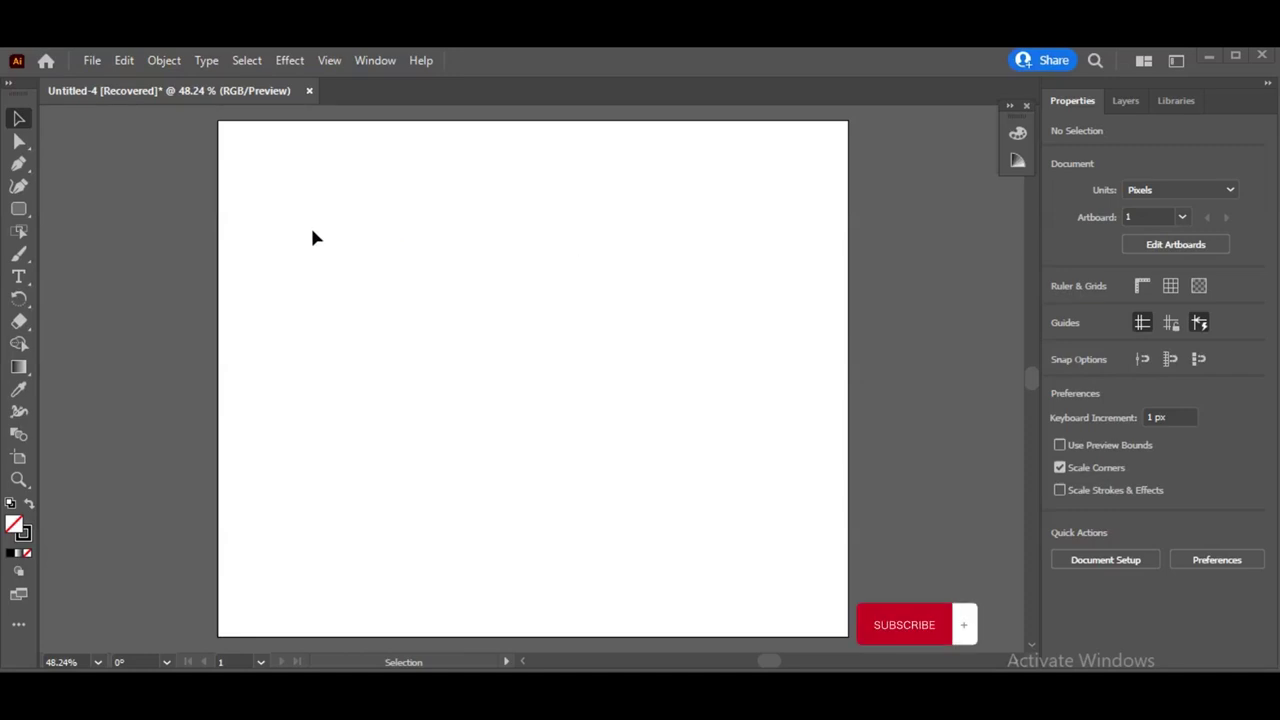
Draw a rounded rectangle on the artboard with a 9 pt stroke
left_click(29, 210)
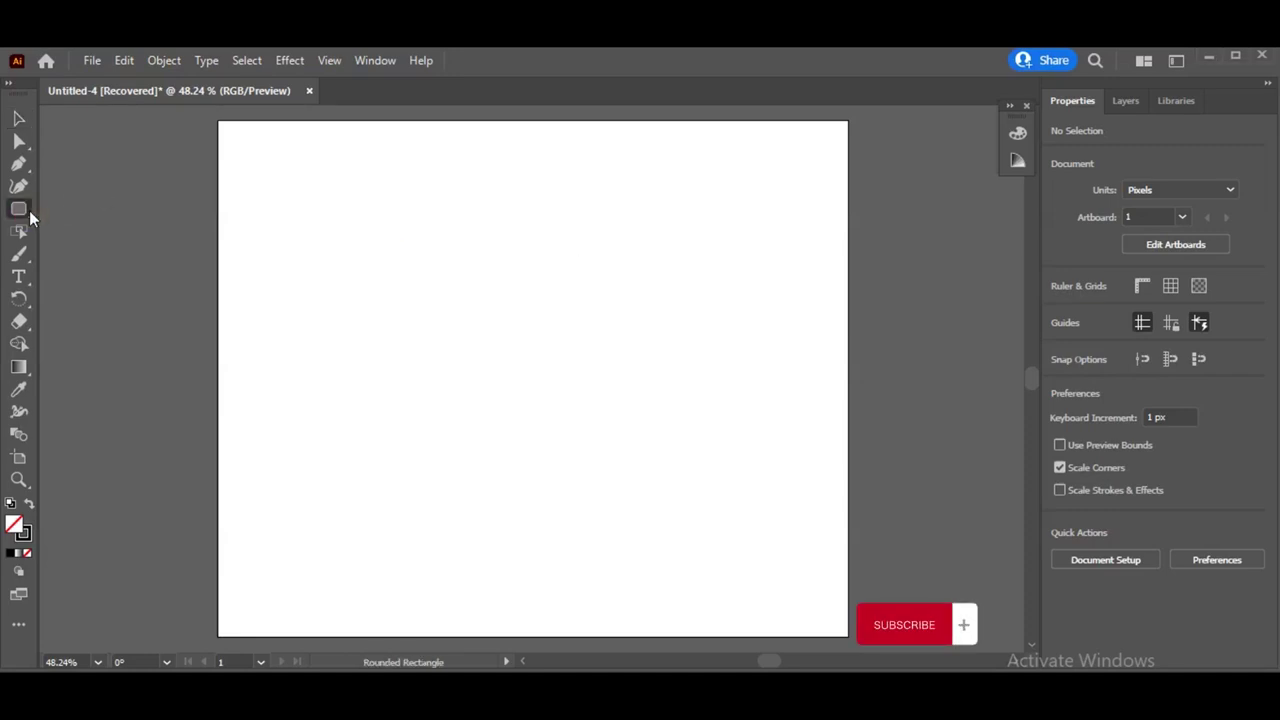
left_click_drag(307, 209, 452, 380)
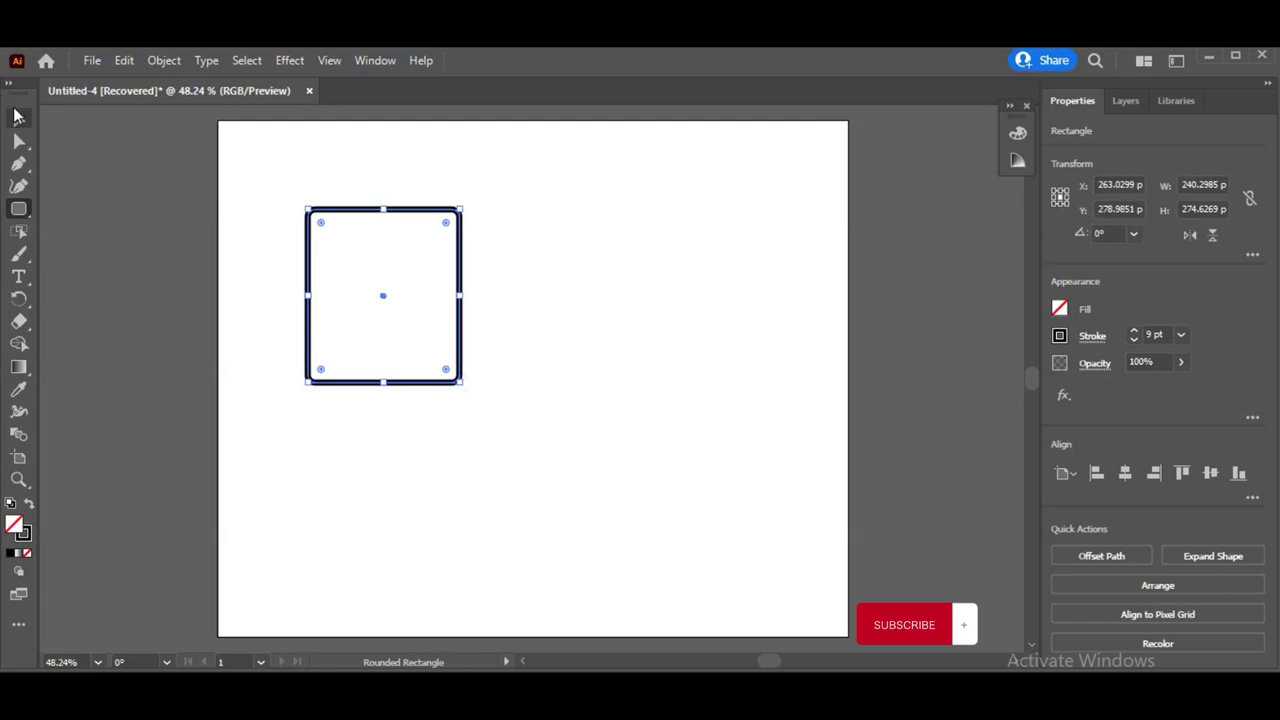
left_click(1133, 341)
left_click(1133, 341)
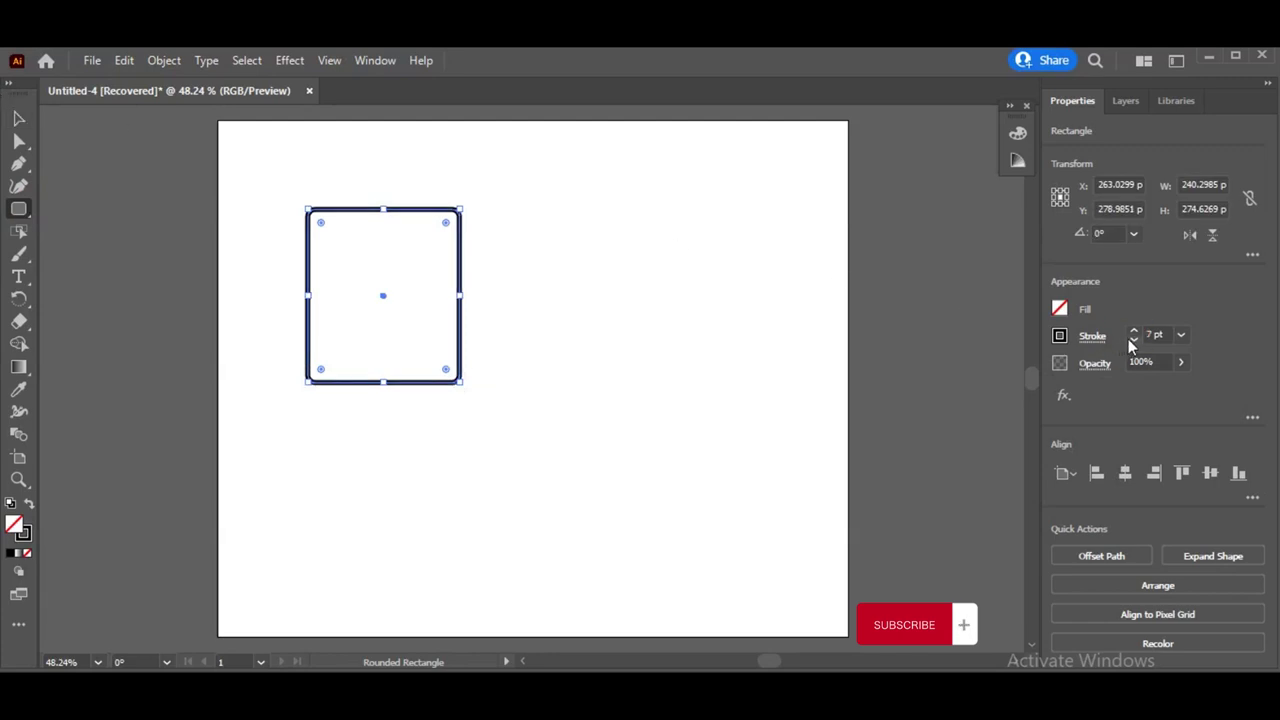
left_click(1133, 331)
left_click(1133, 331)
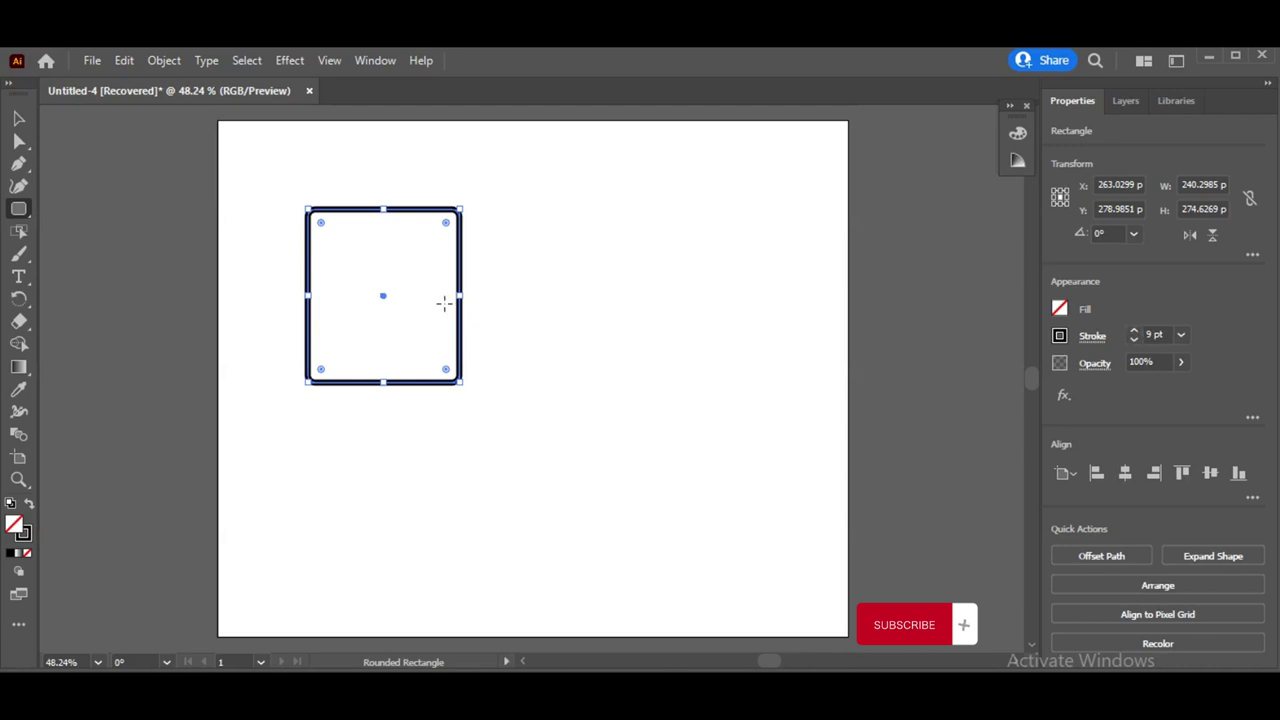
Reshape it into a shield: round the corners, tighten the top ones, and pull the bottom down
left_click(18, 141)
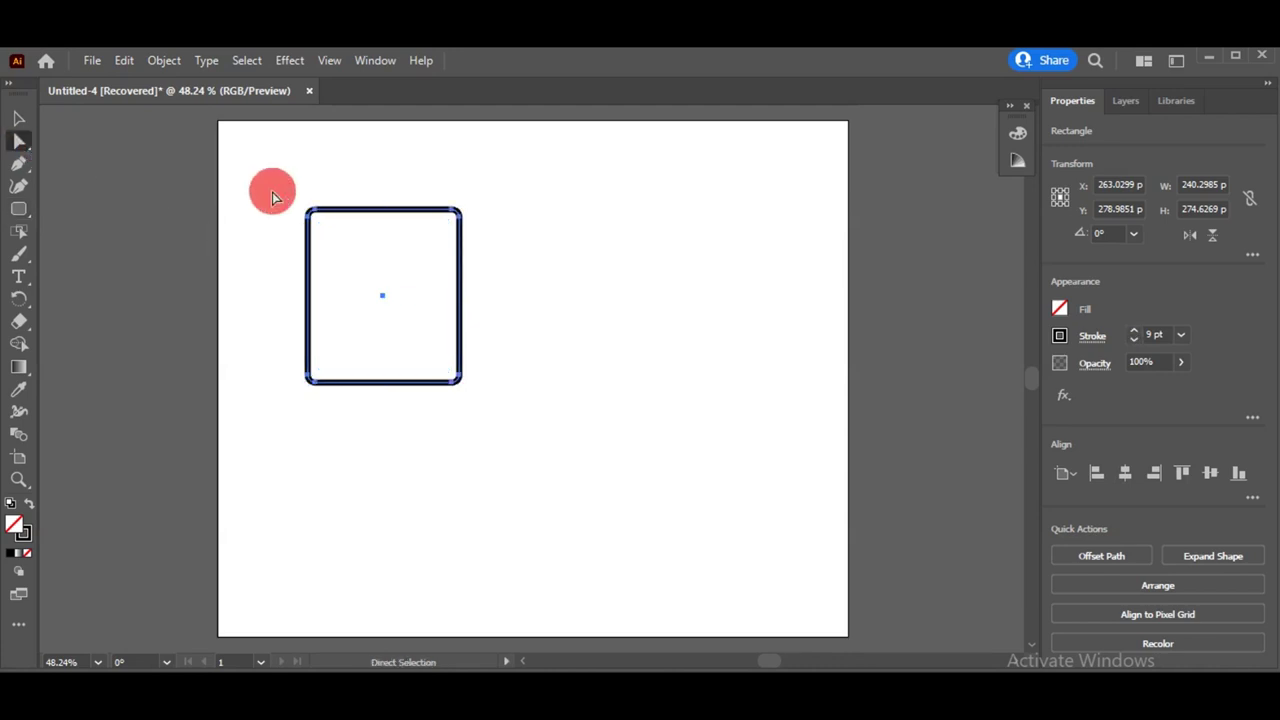
left_click_drag(274, 196, 548, 447)
left_click_drag(447, 226, 451, 394)
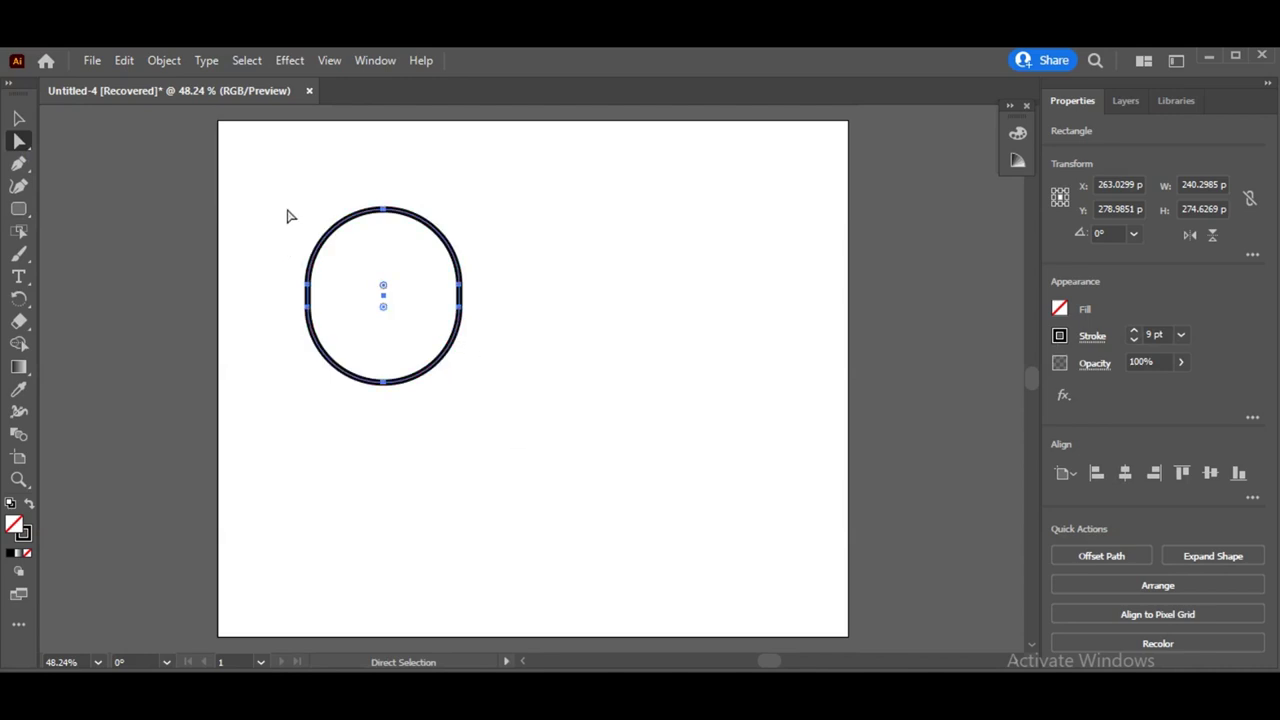
left_click_drag(286, 202, 490, 258)
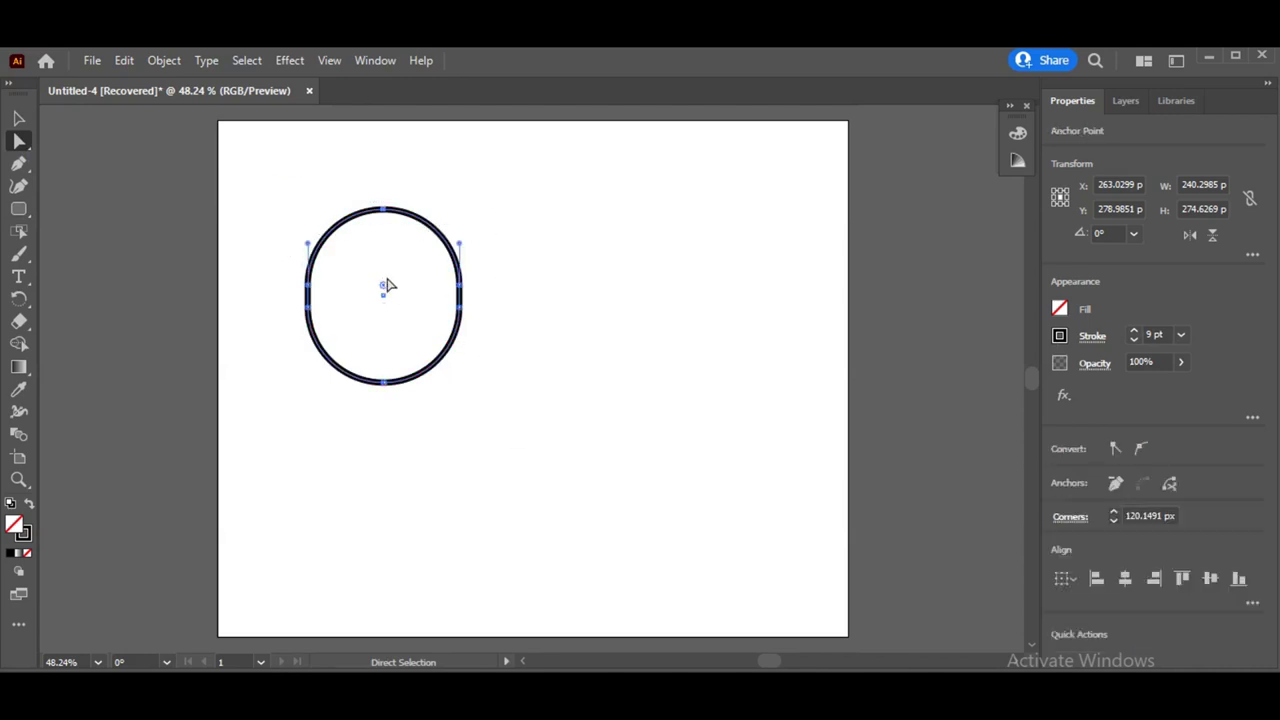
left_click_drag(384, 287, 372, 180)
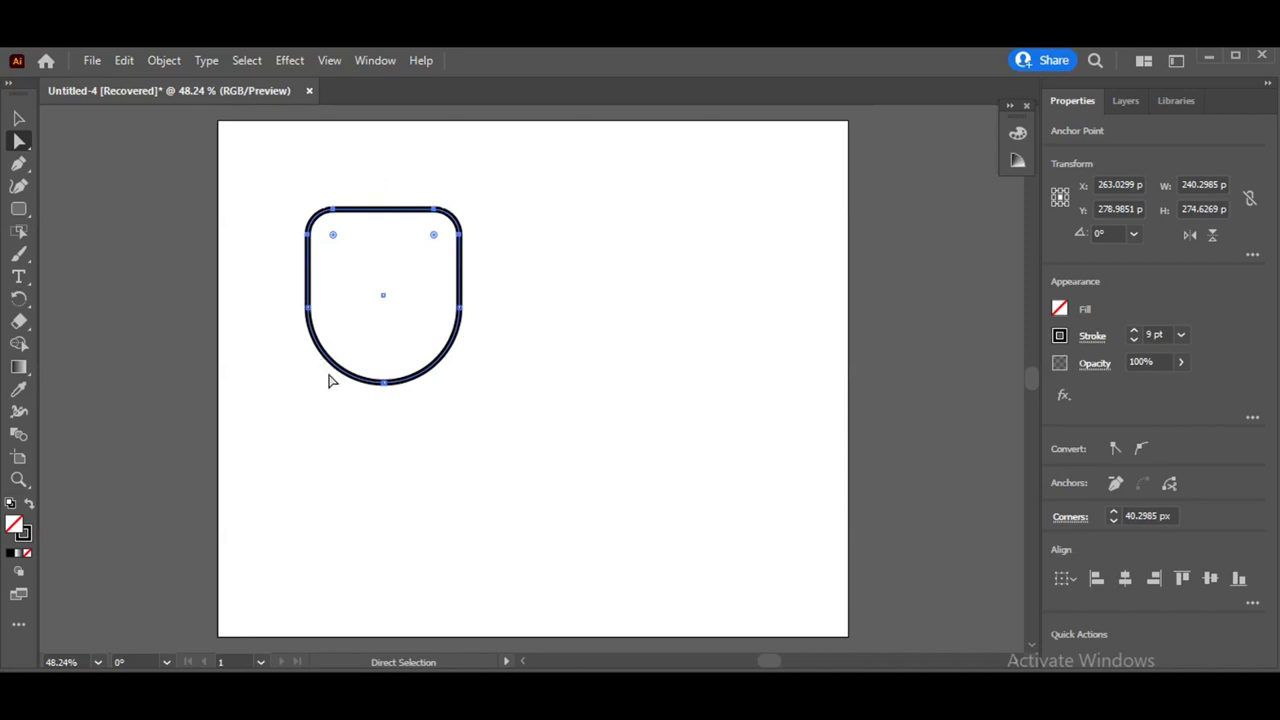
left_click_drag(330, 380, 443, 416)
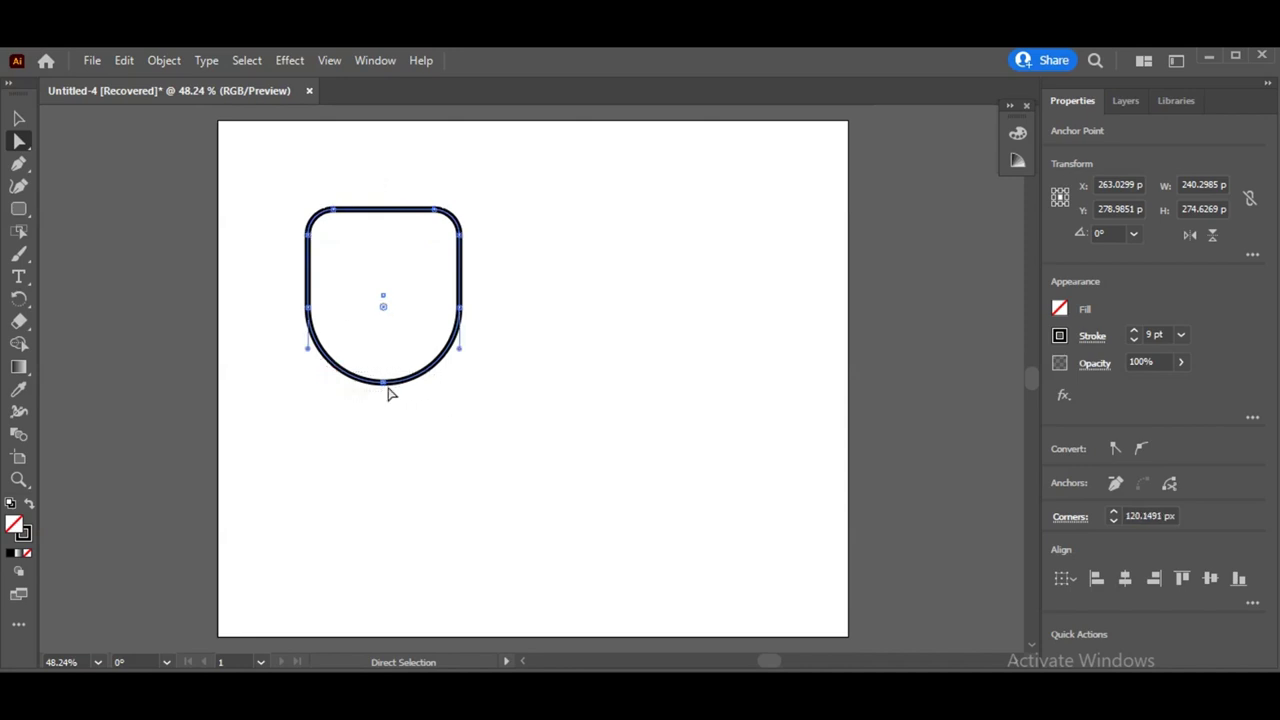
left_click_drag(384, 383, 384, 411)
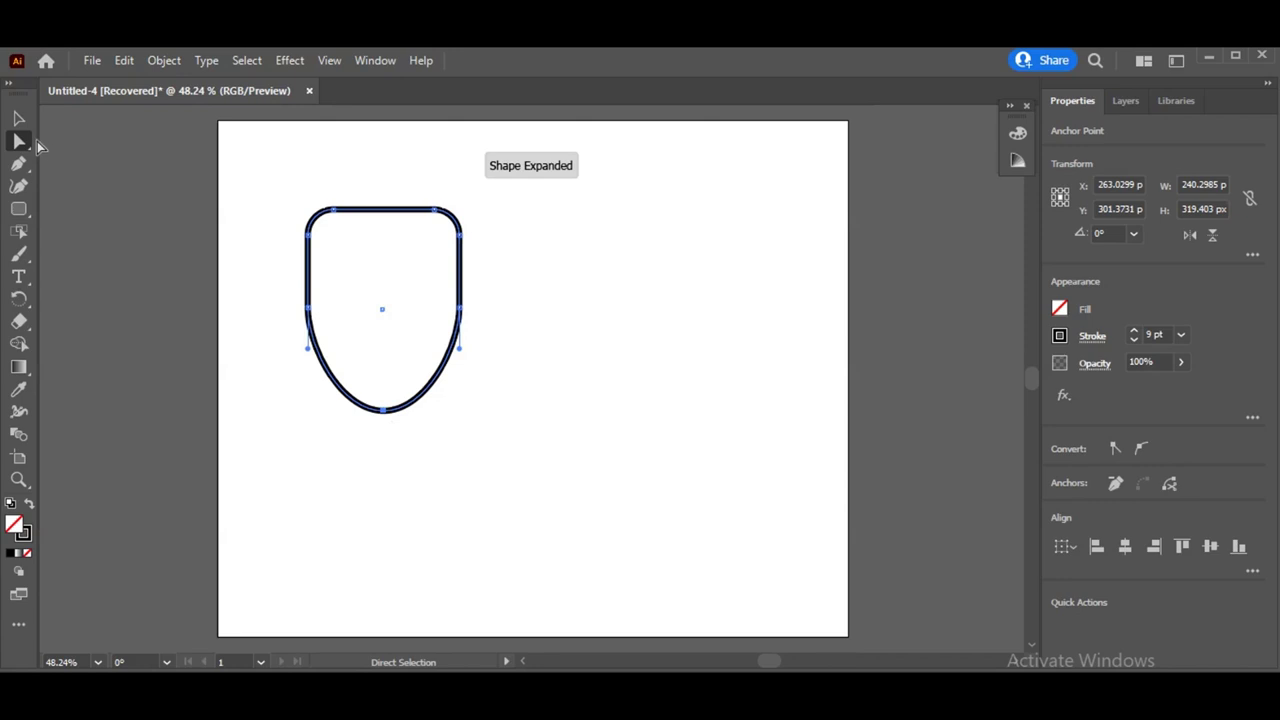
Expand the shield outline's fill and stroke into a filled shape
left_click(18, 119)
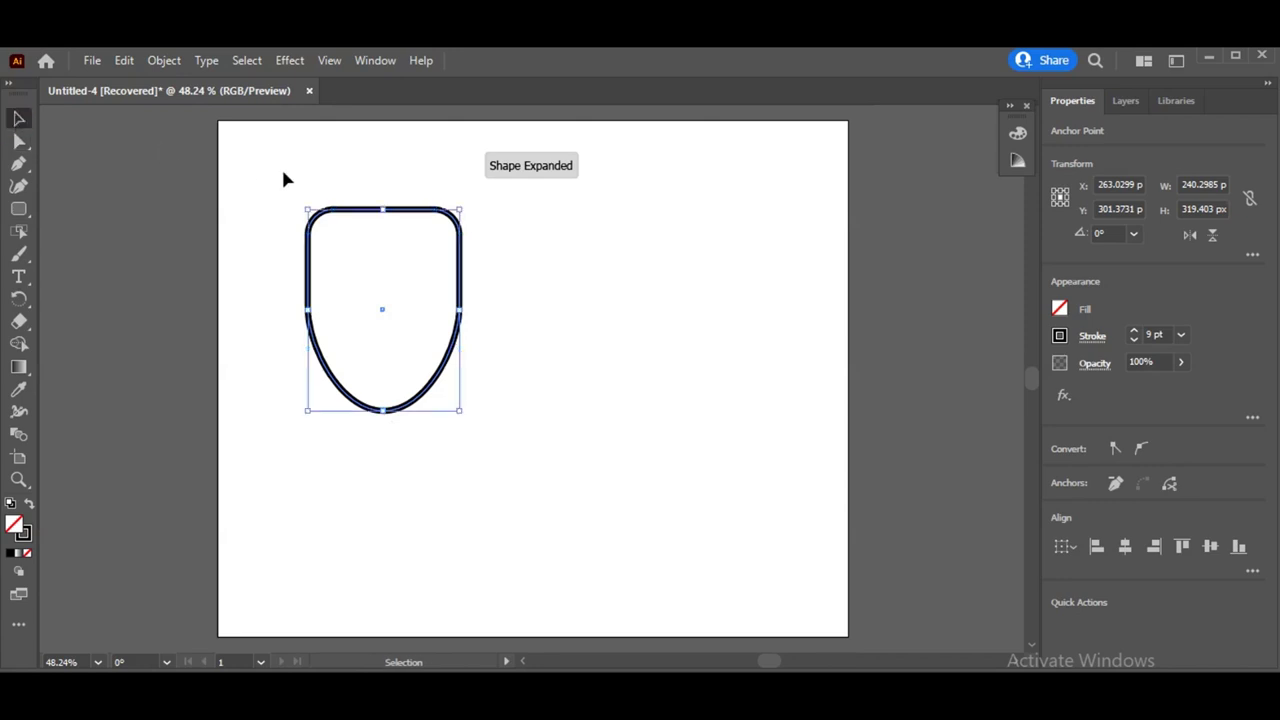
left_click(155, 60)
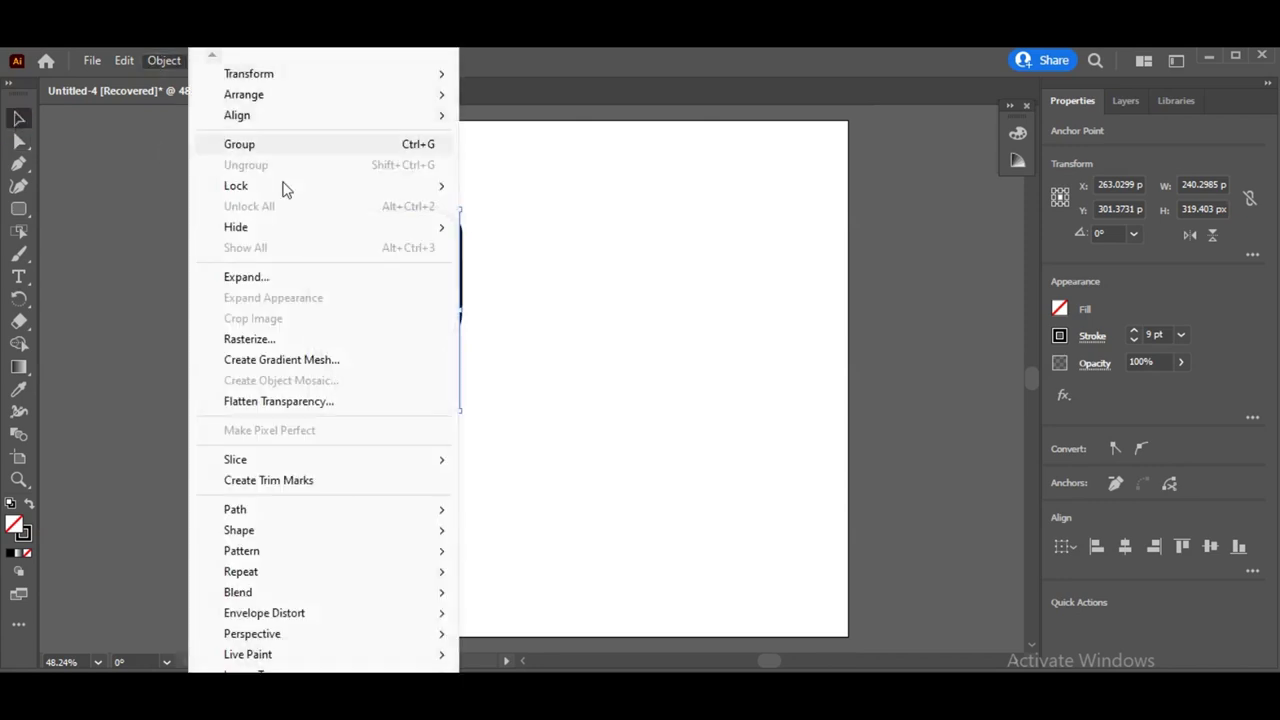
left_click(300, 277)
left_click(612, 499)
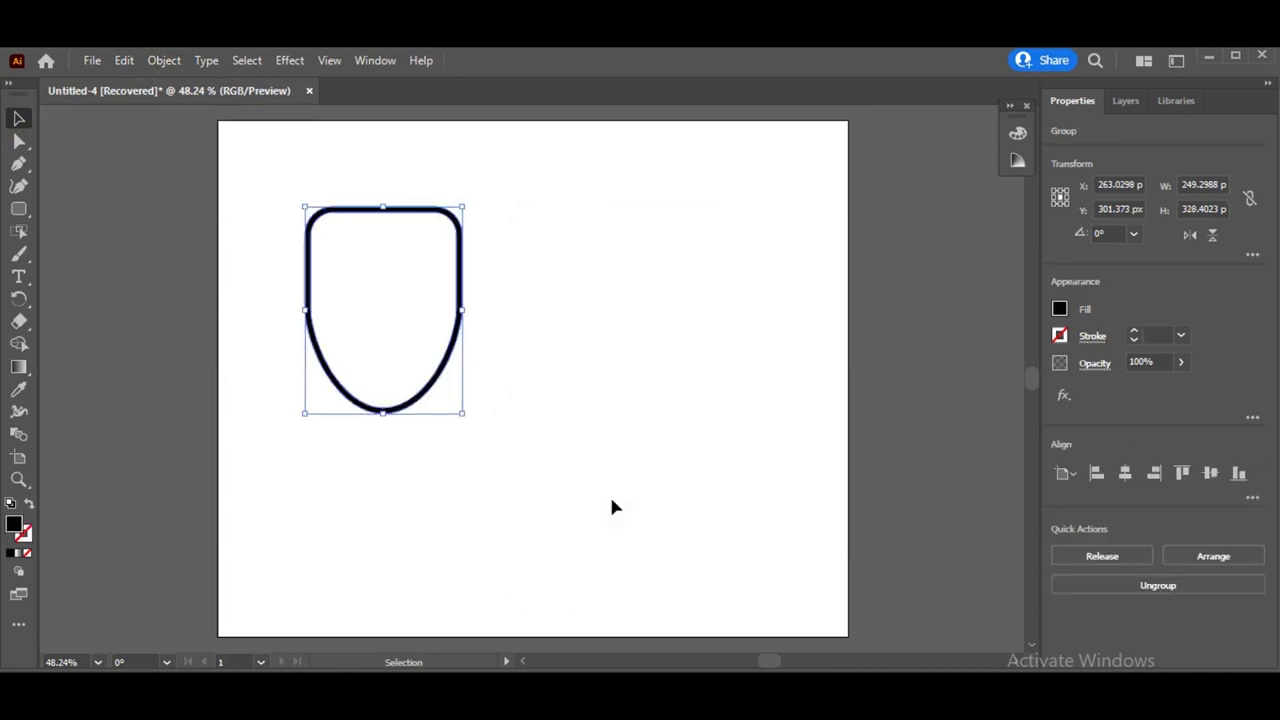
right_click(22, 214)
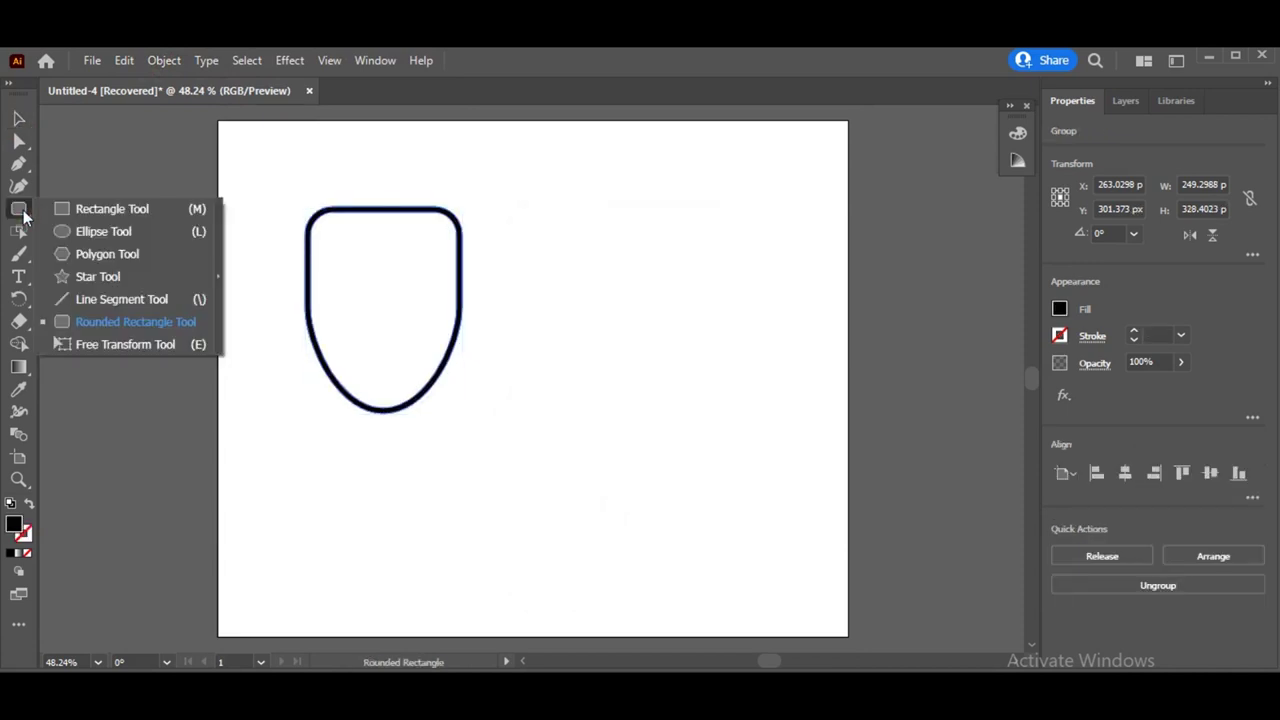
Draw a black rectangle over the outline's top and centre it horizontally on the outline
left_click(140, 210)
left_click_drag(355, 172, 423, 227)
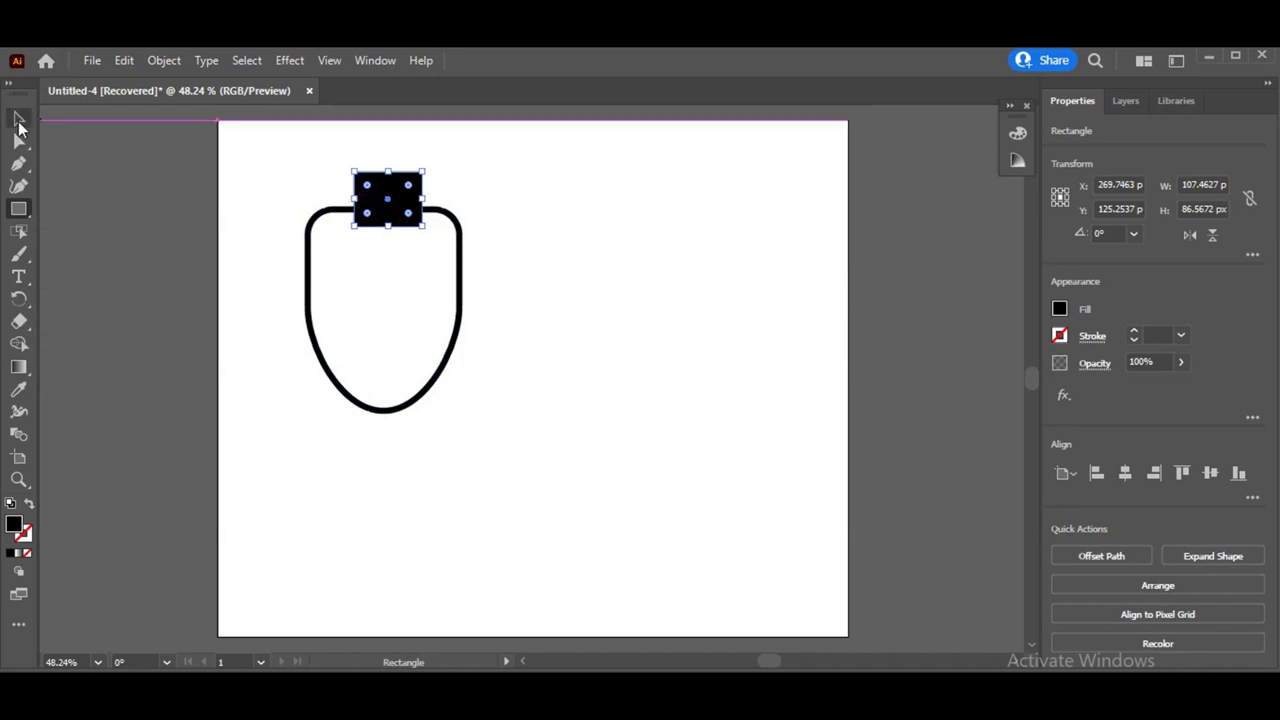
left_click(18, 120)
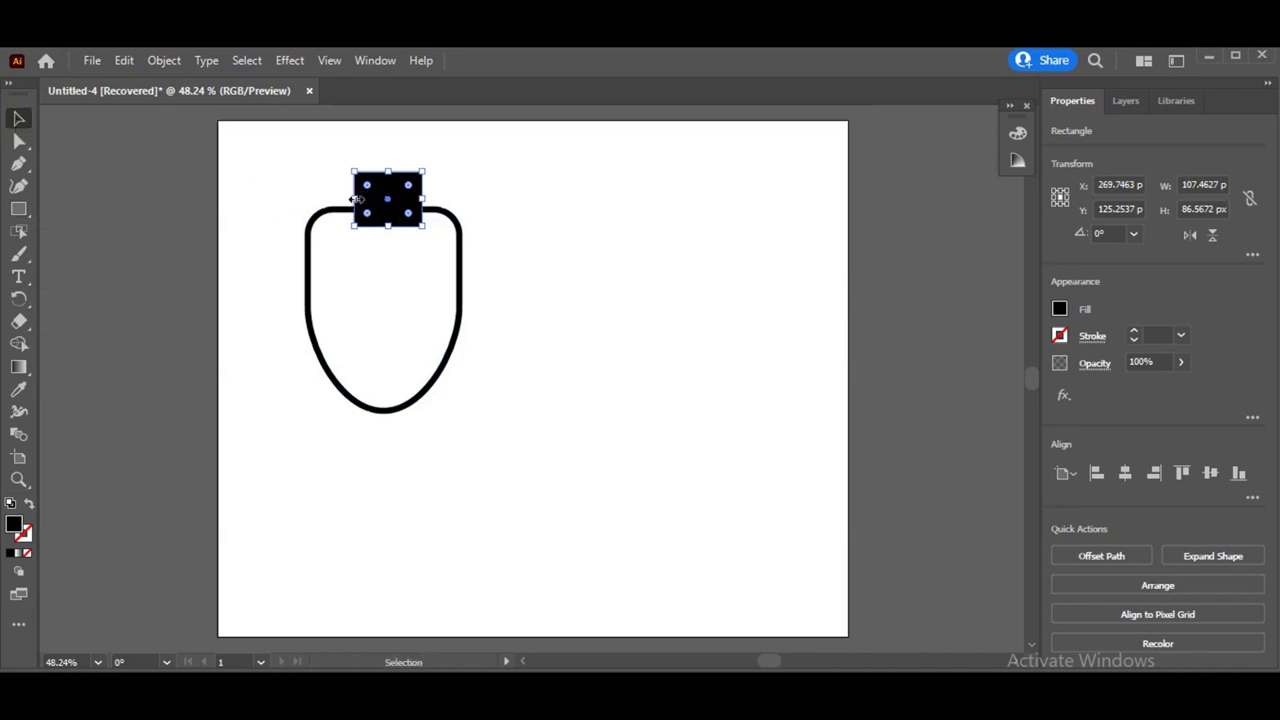
left_click_drag(354, 199, 345, 199)
left_click_drag(281, 165, 520, 407)
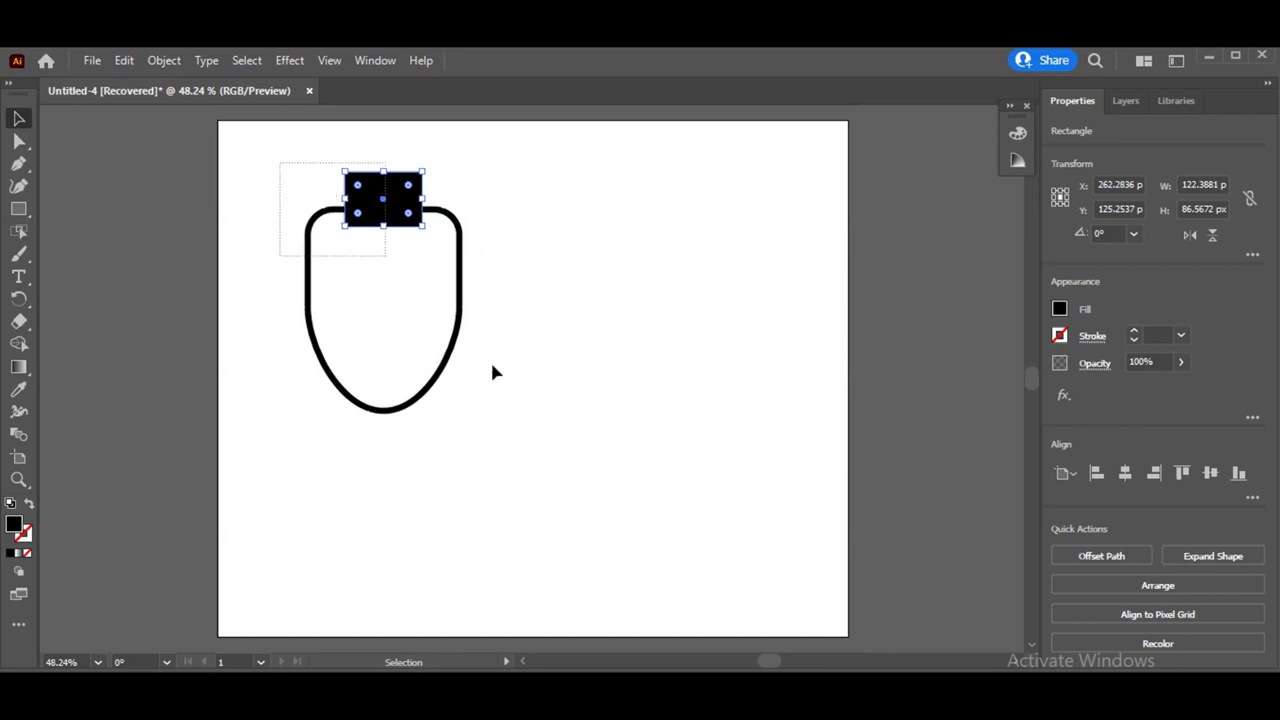
left_click(1127, 470)
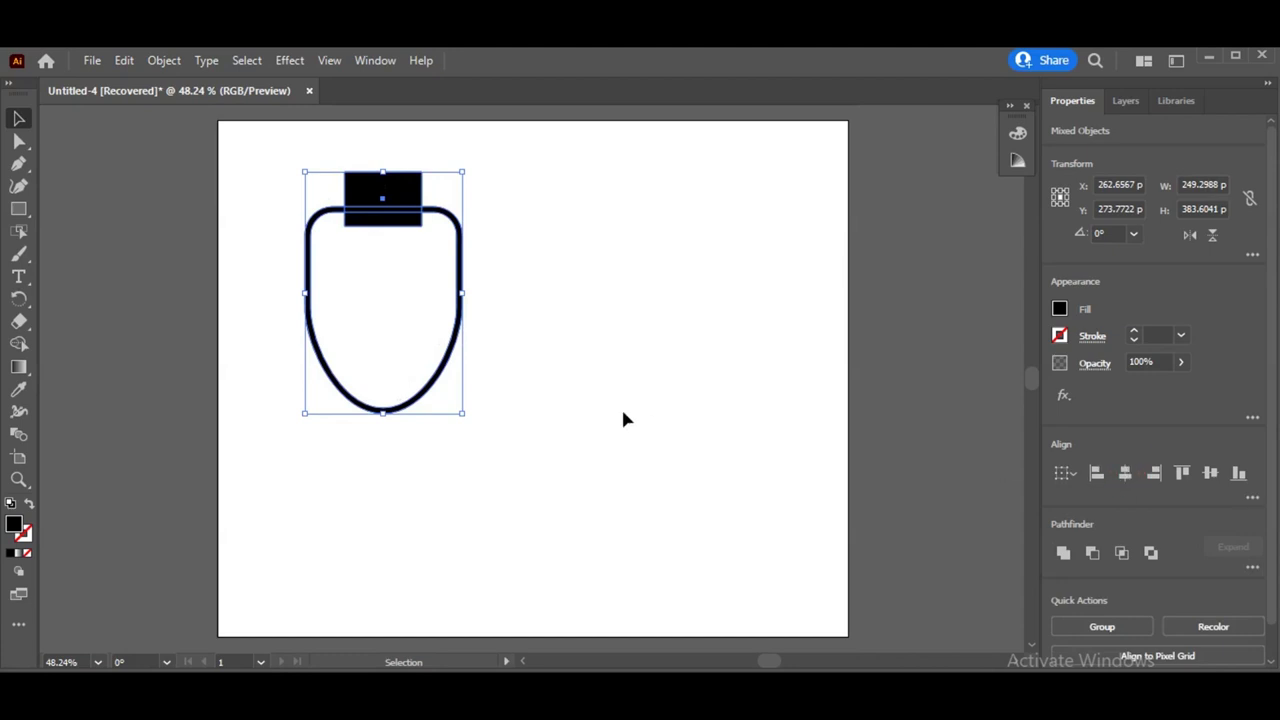
left_click(622, 418)
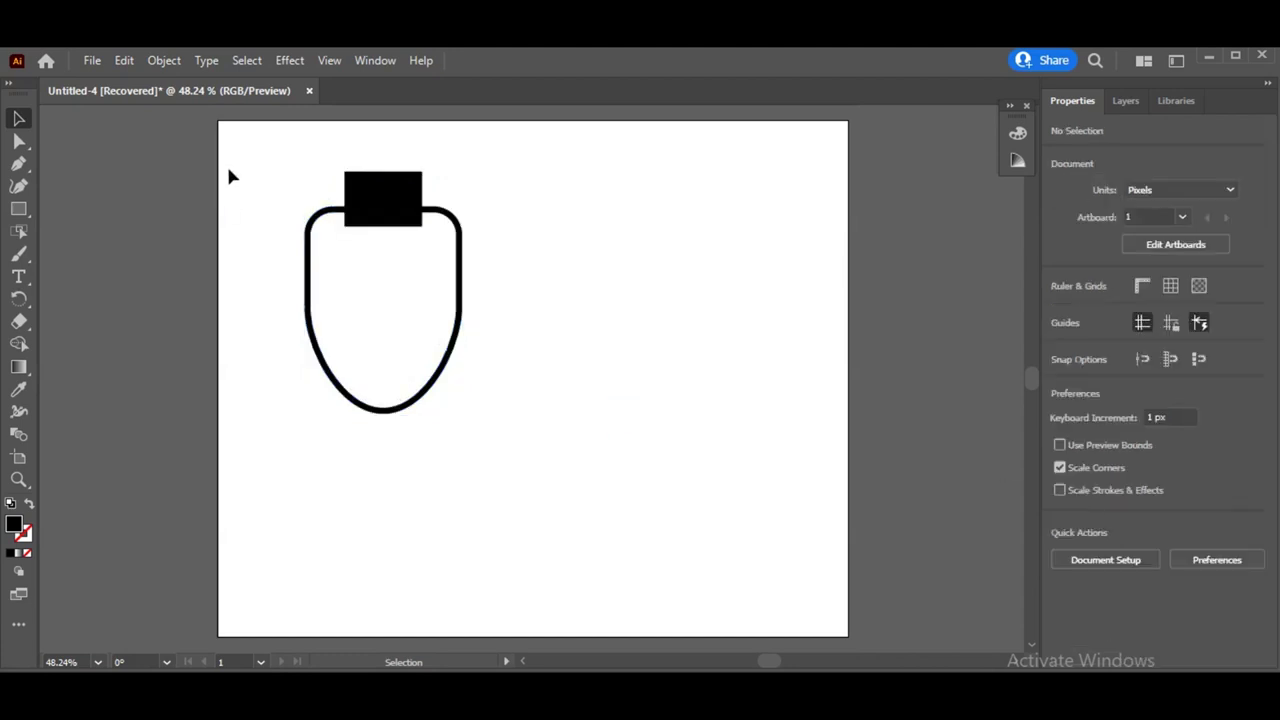
Delete the rectangle and the top segment beneath it with the Shape Builder
left_click_drag(230, 175, 530, 430)
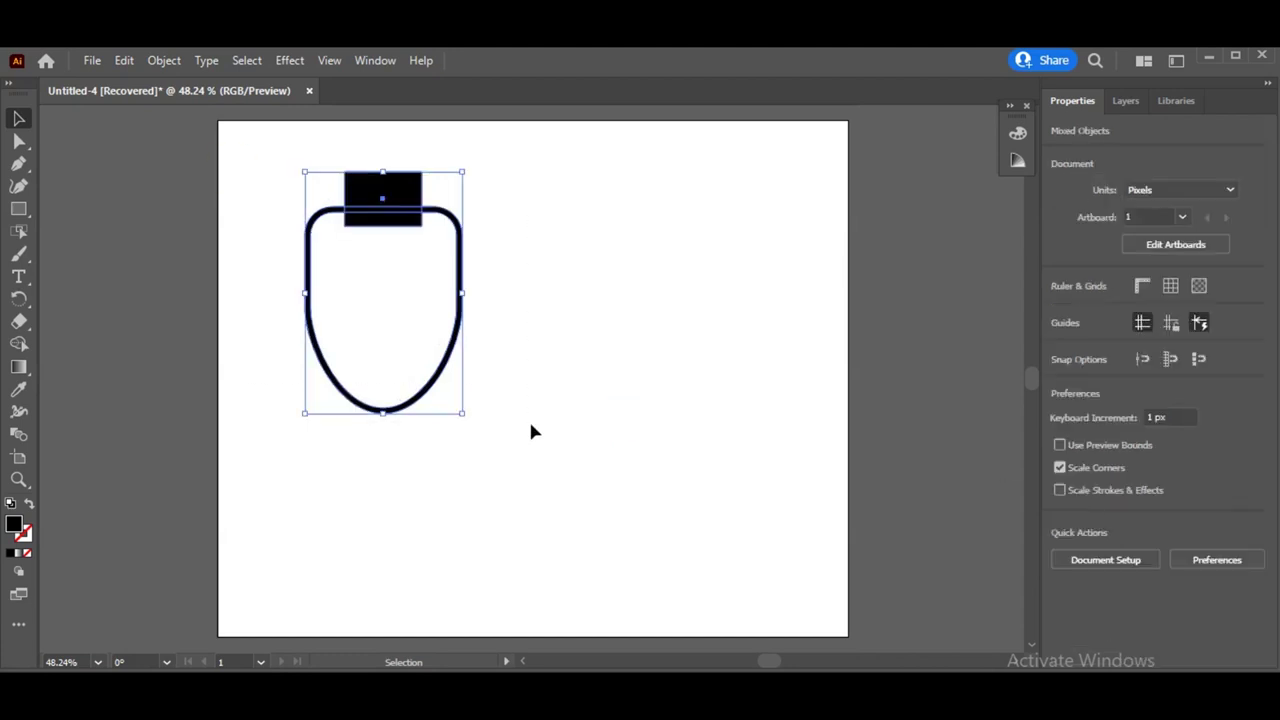
left_click(21, 143)
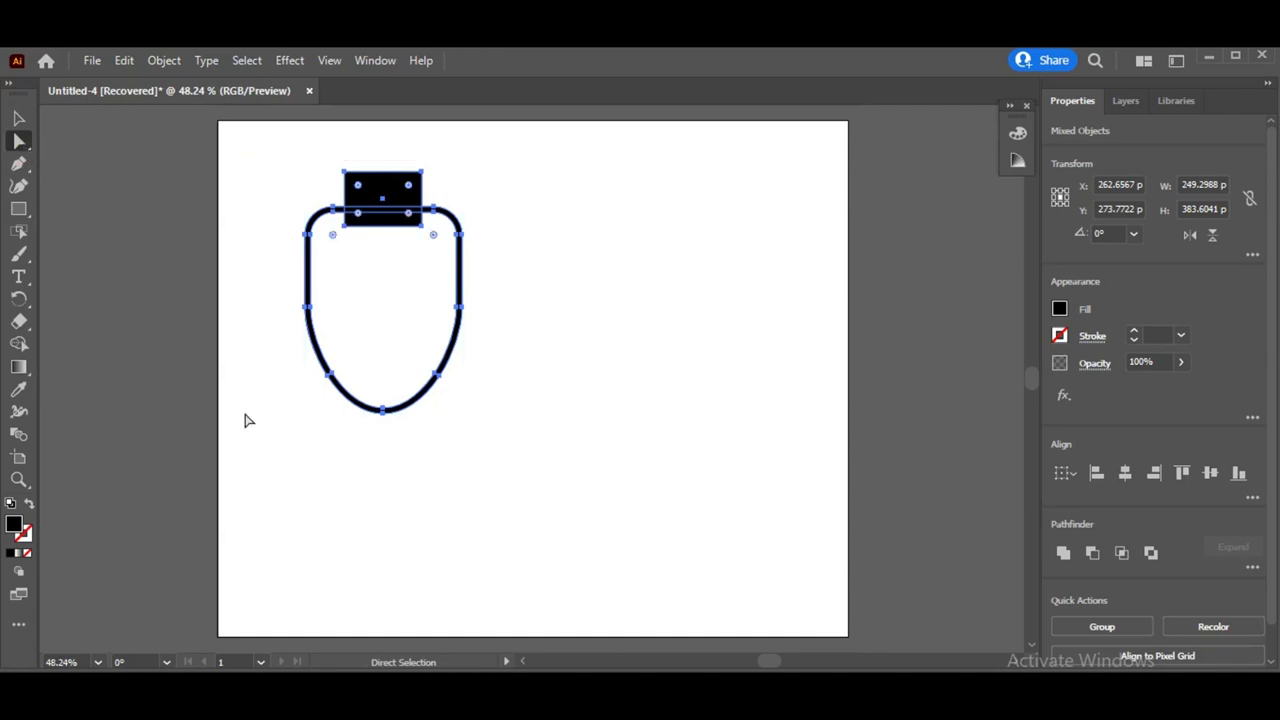
left_click(20, 344)
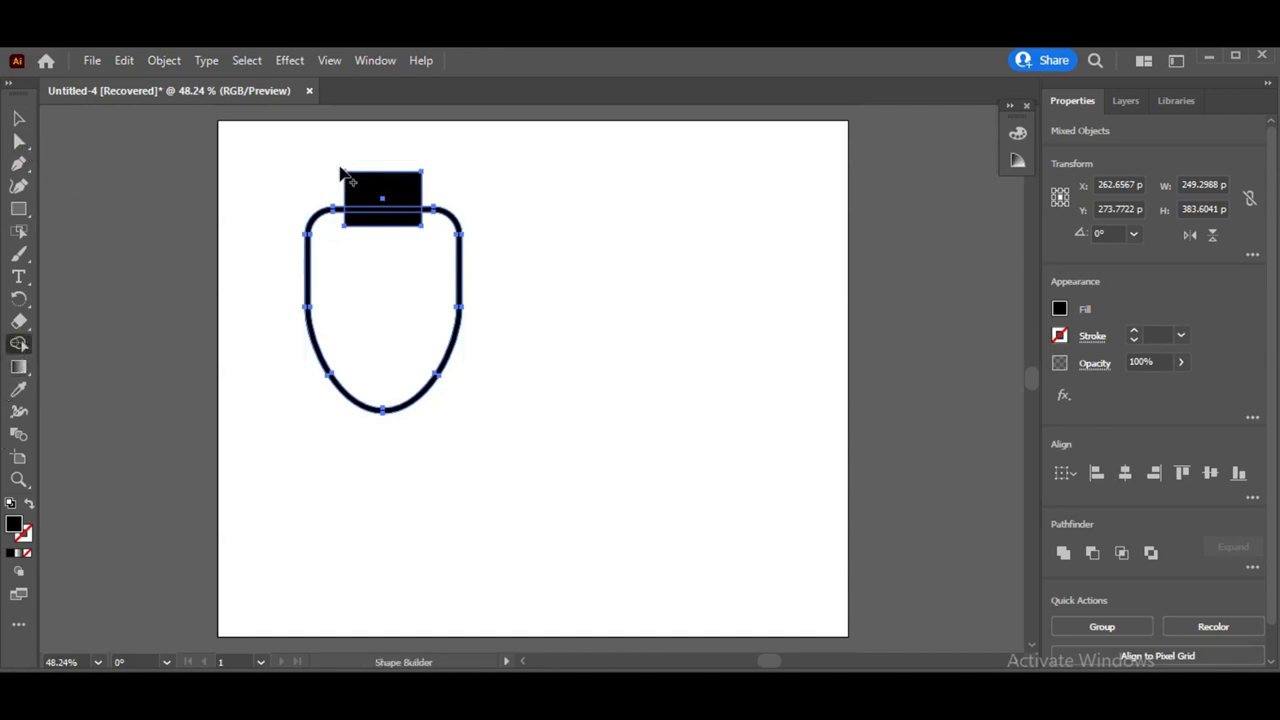
left_click(391, 222, "alt")
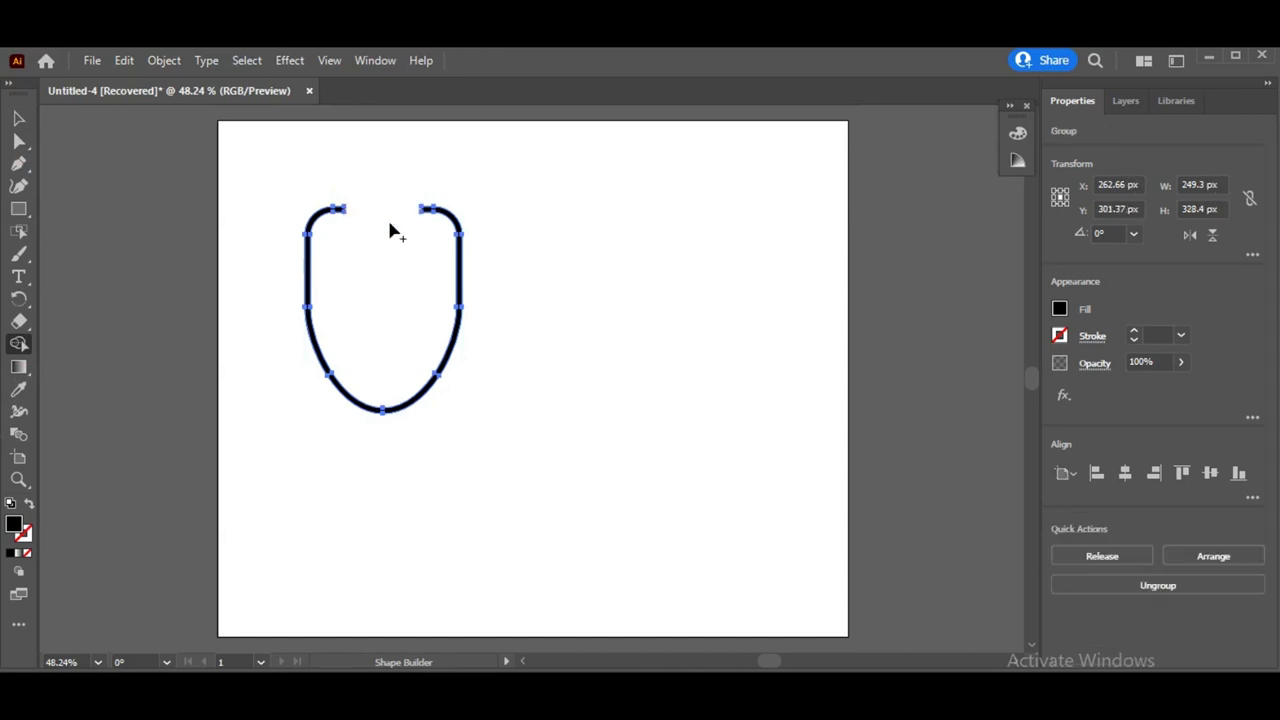
left_click(20, 120)
left_click(315, 529)
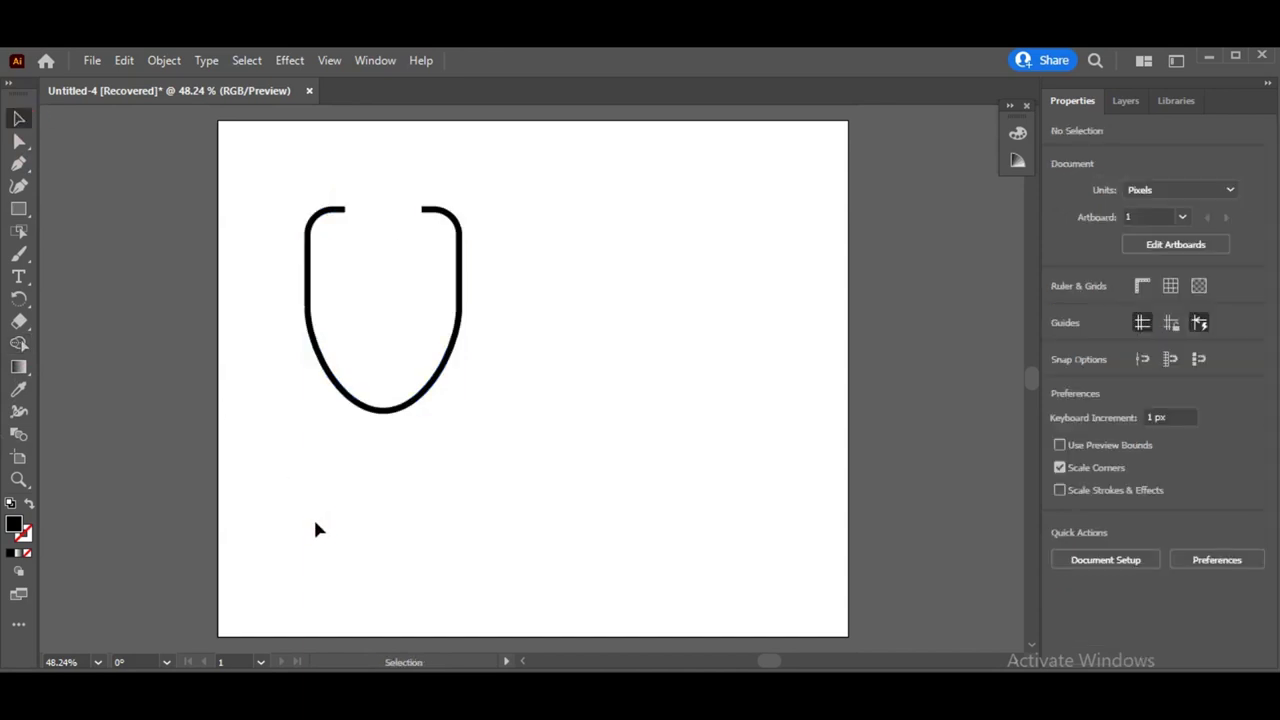
Draw a rectangle beside the tubing and round its corners fully into an oval
left_click(19, 210)
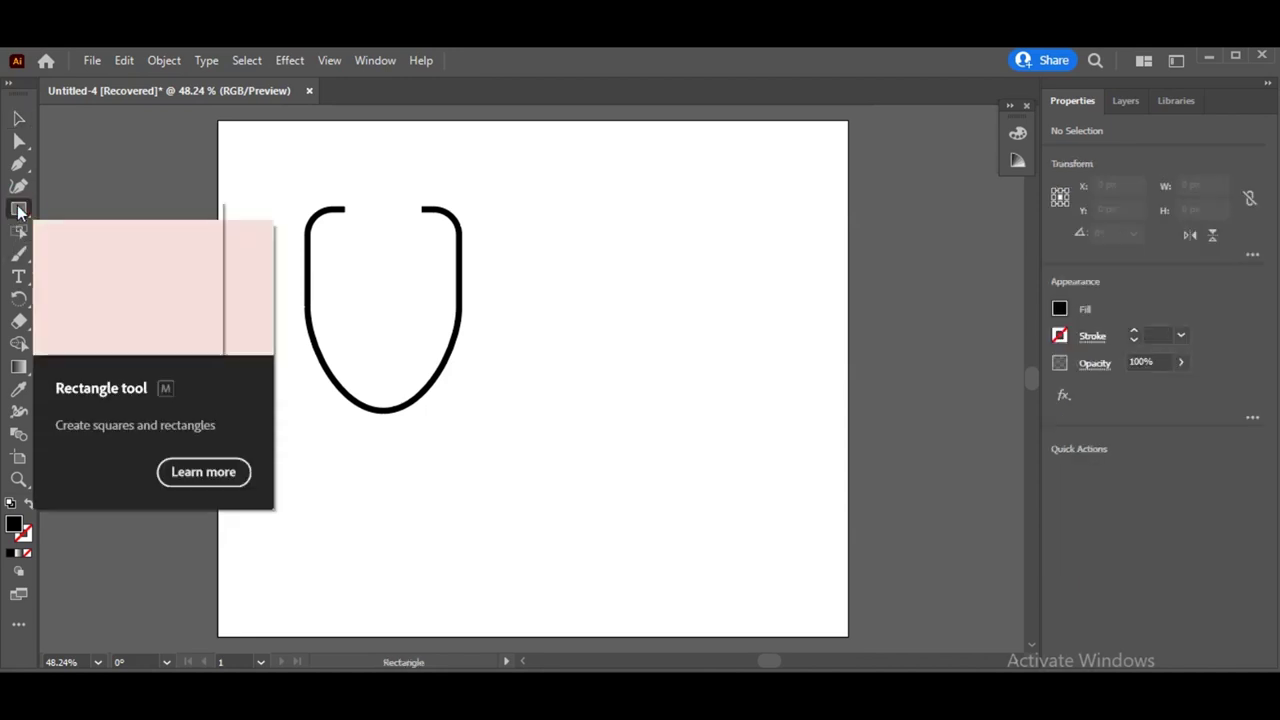
left_click(98, 208)
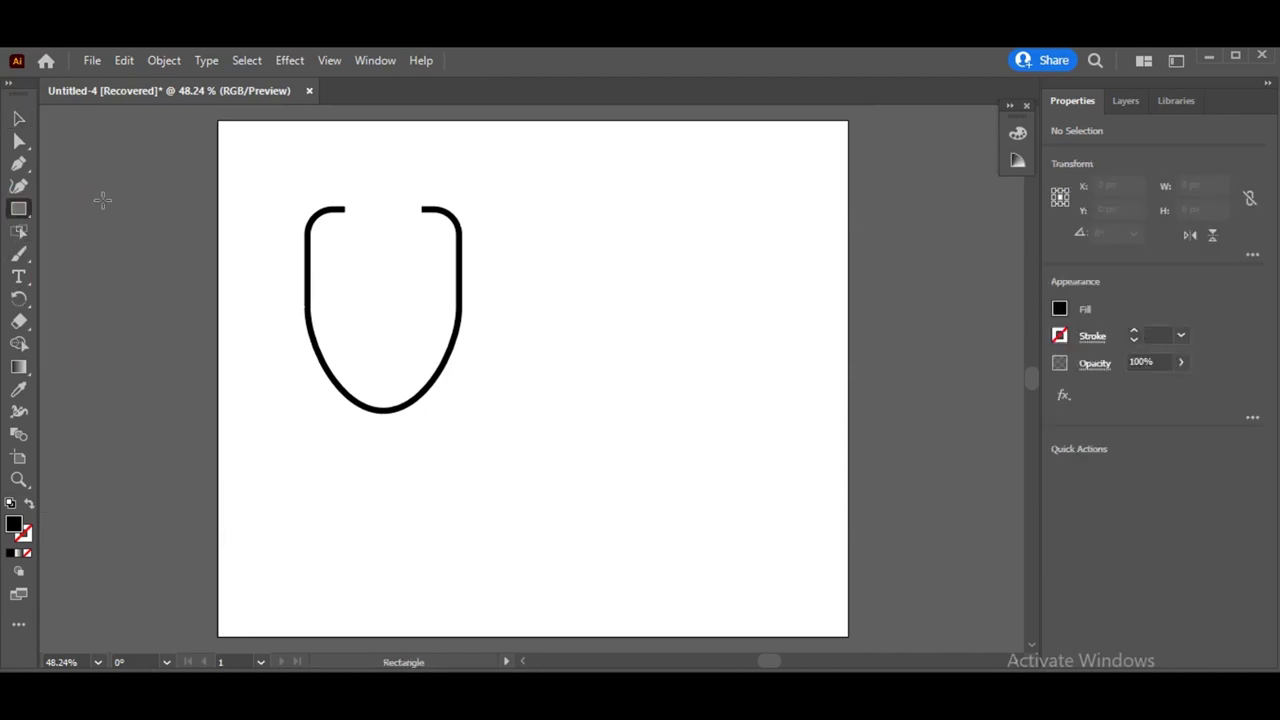
left_click(19, 213)
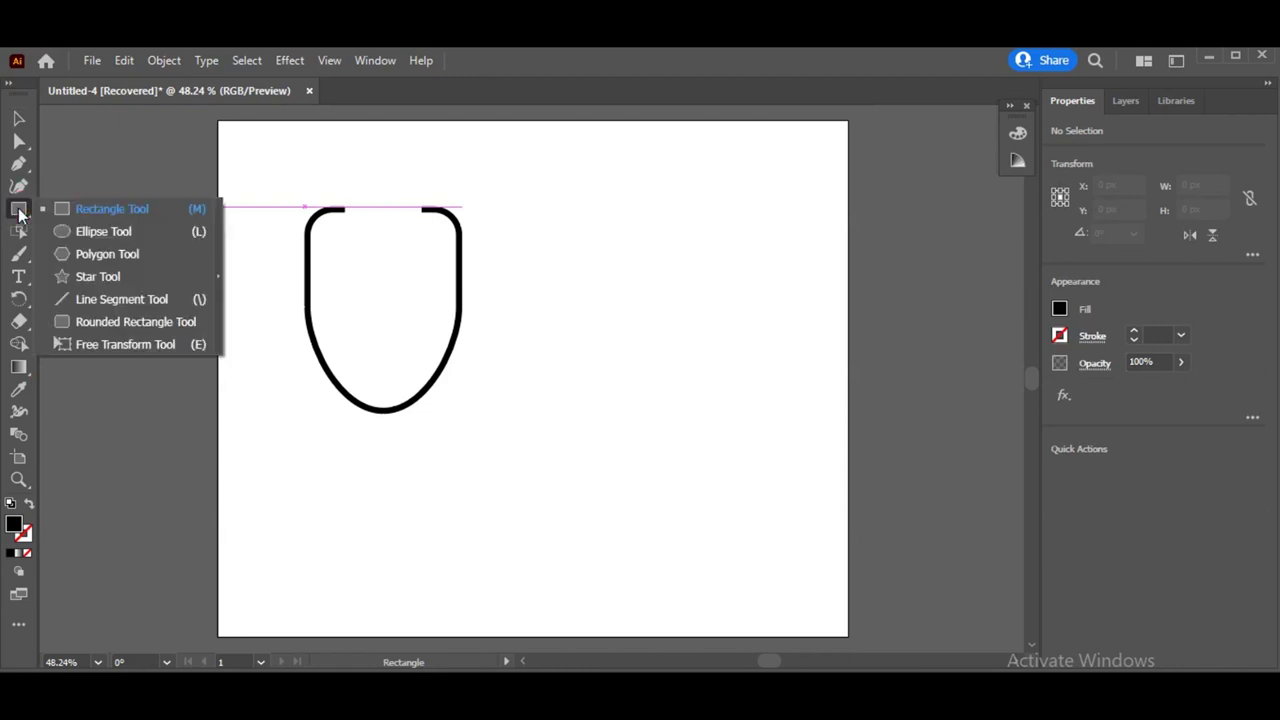
left_click(131, 320)
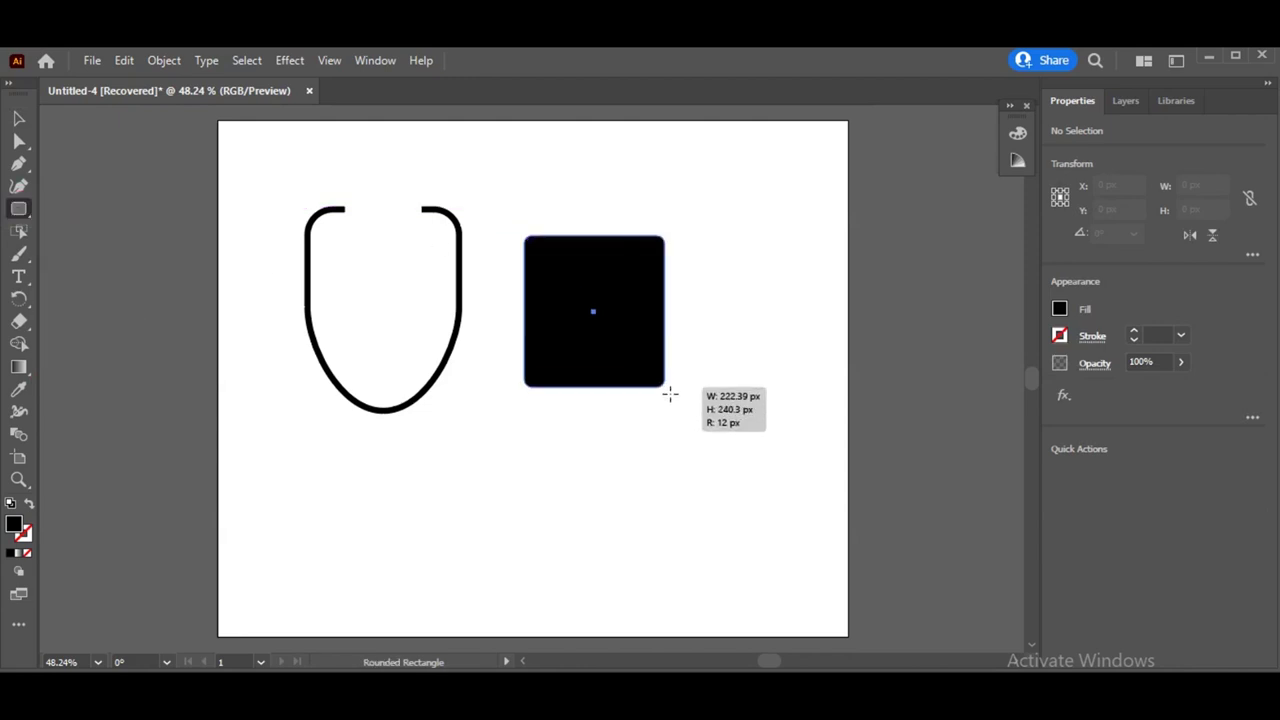
left_click_drag(524, 236, 686, 424)
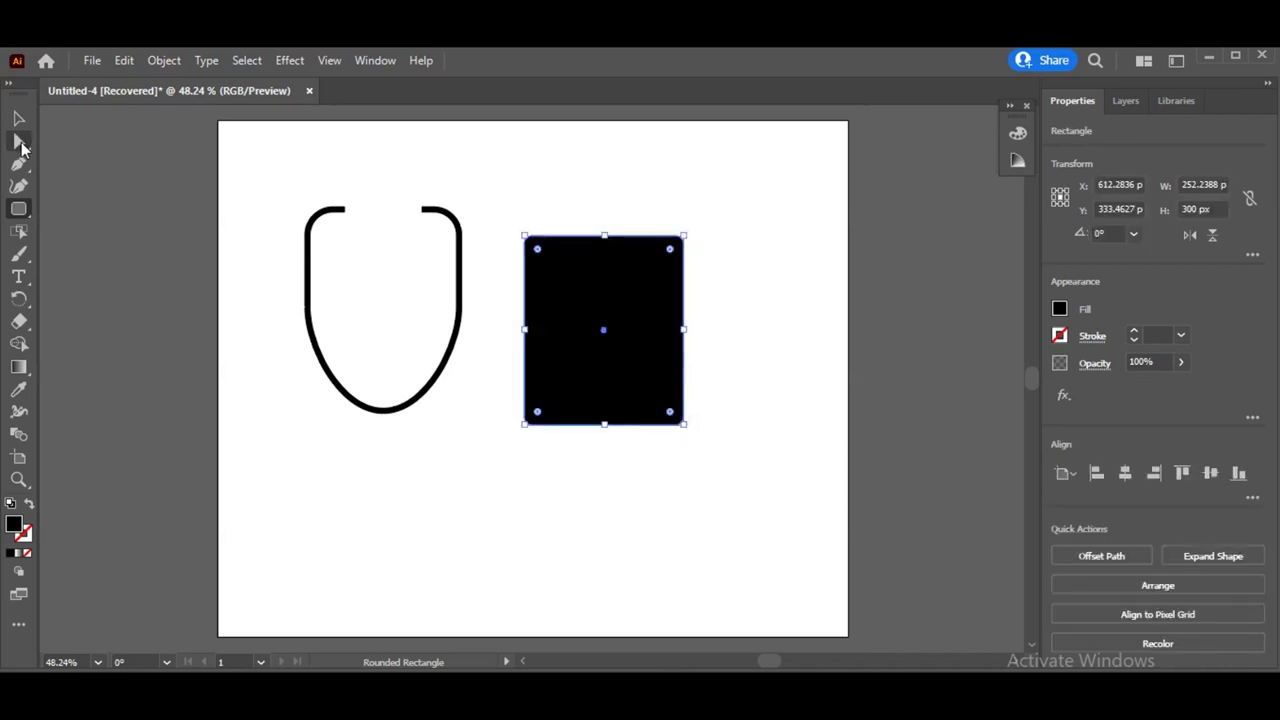
left_click(19, 141)
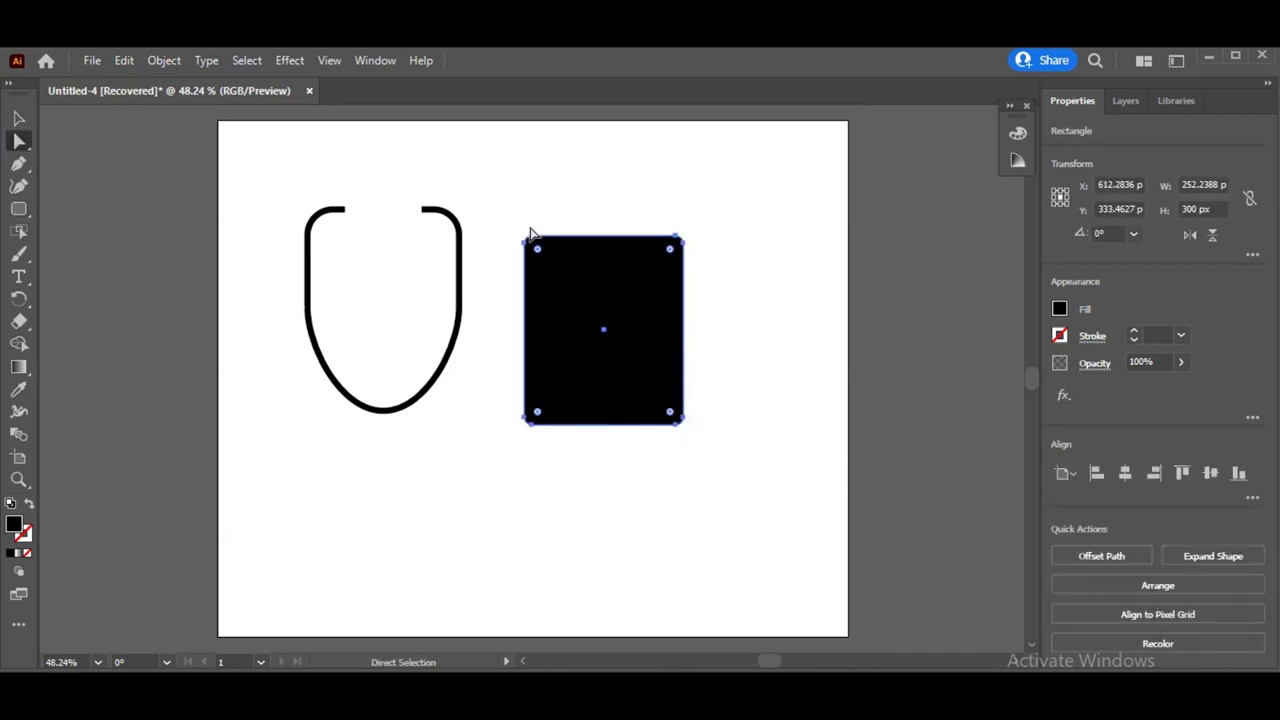
left_click_drag(514, 211, 740, 475)
left_click_drag(672, 258, 677, 466)
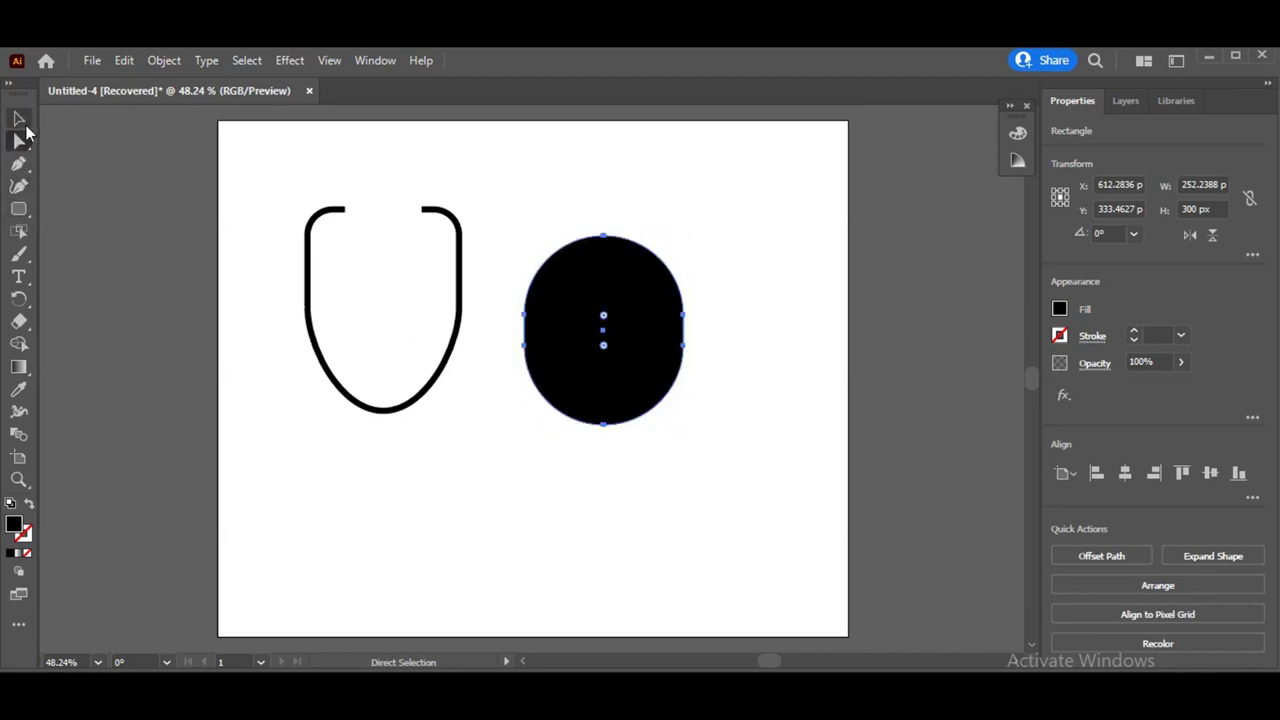
Swap the oval's fill and stroke and thicken the outline to 9 pt
left_click(18, 118)
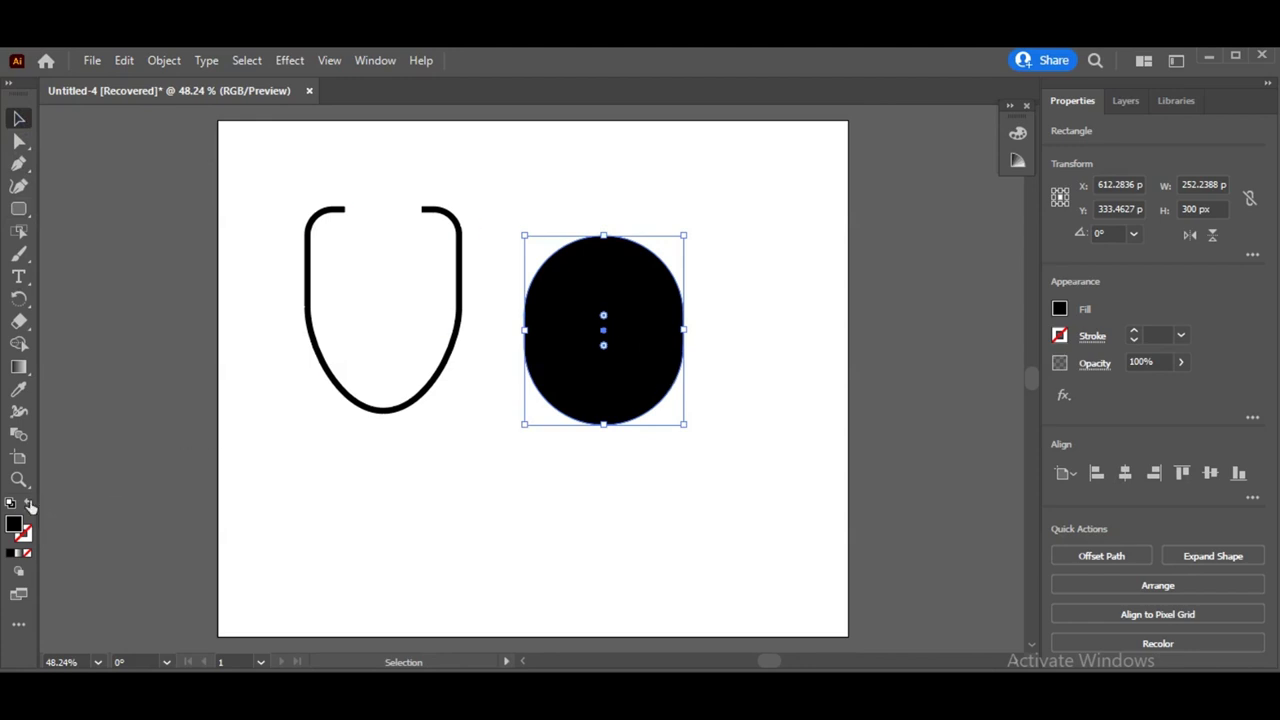
left_click(29, 505)
left_click(1133, 333)
left_click(1133, 333)
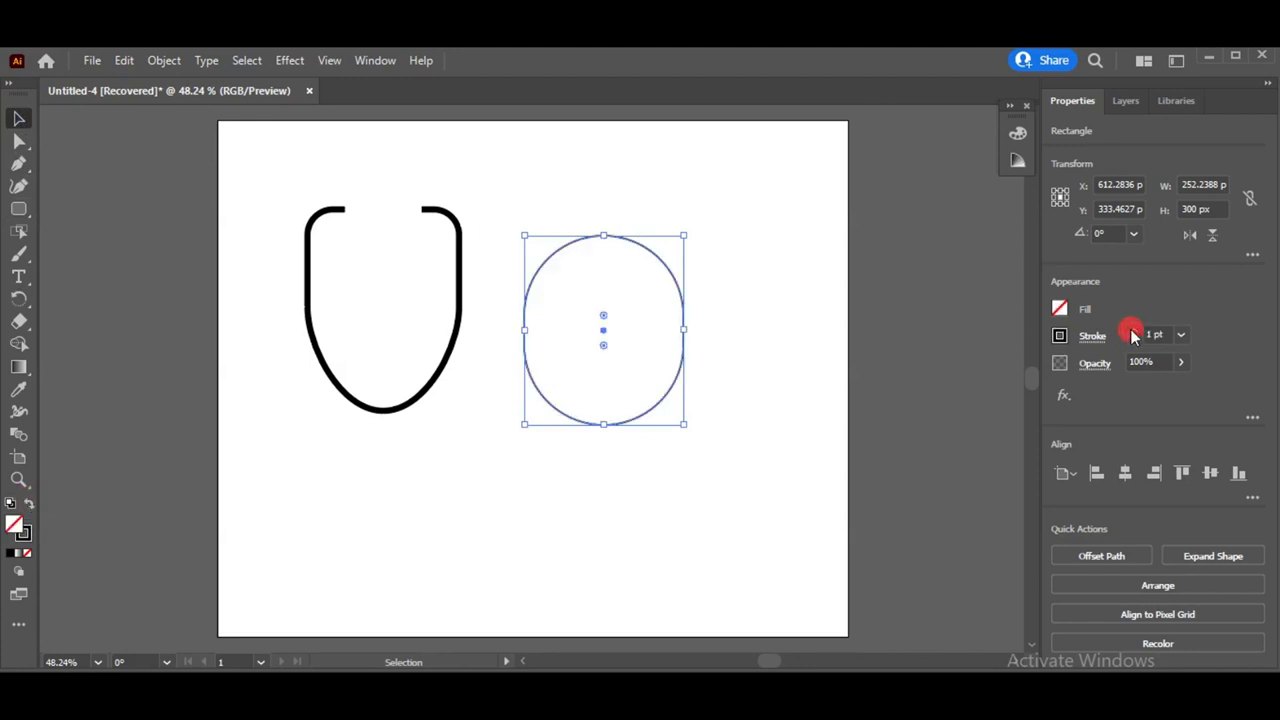
left_click(1133, 333)
left_click(1133, 333)
left_click(1133, 333)
left_click(1133, 333)
left_click(1133, 333)
left_click(1133, 333)
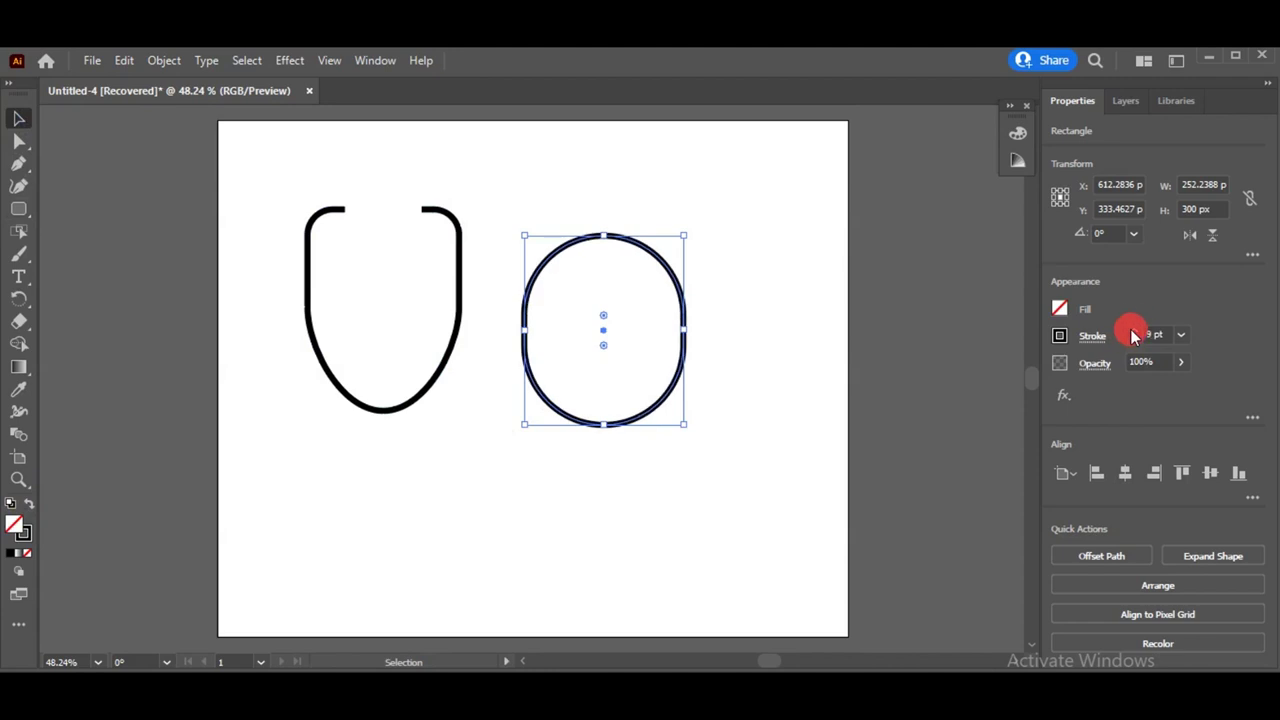
Expand the oval outline into a filled shape and draw a rectangle over its upper left
left_click(164, 60)
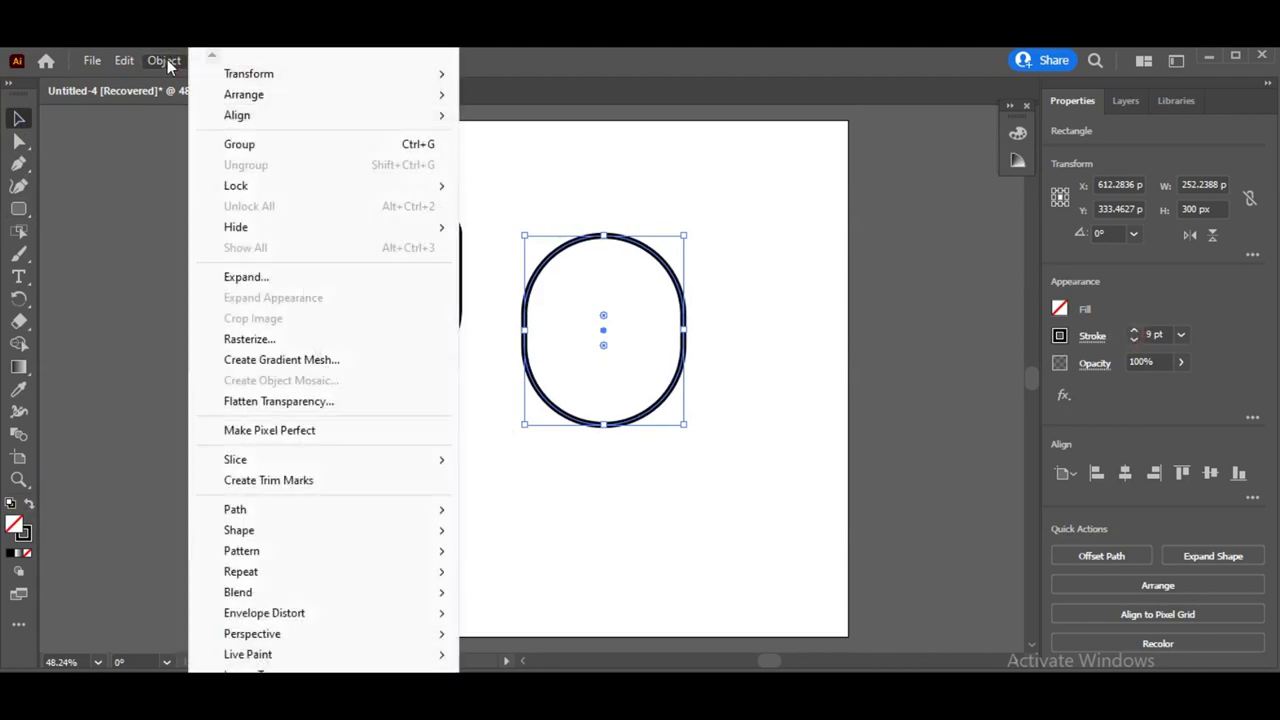
left_click(335, 280)
left_click(596, 494)
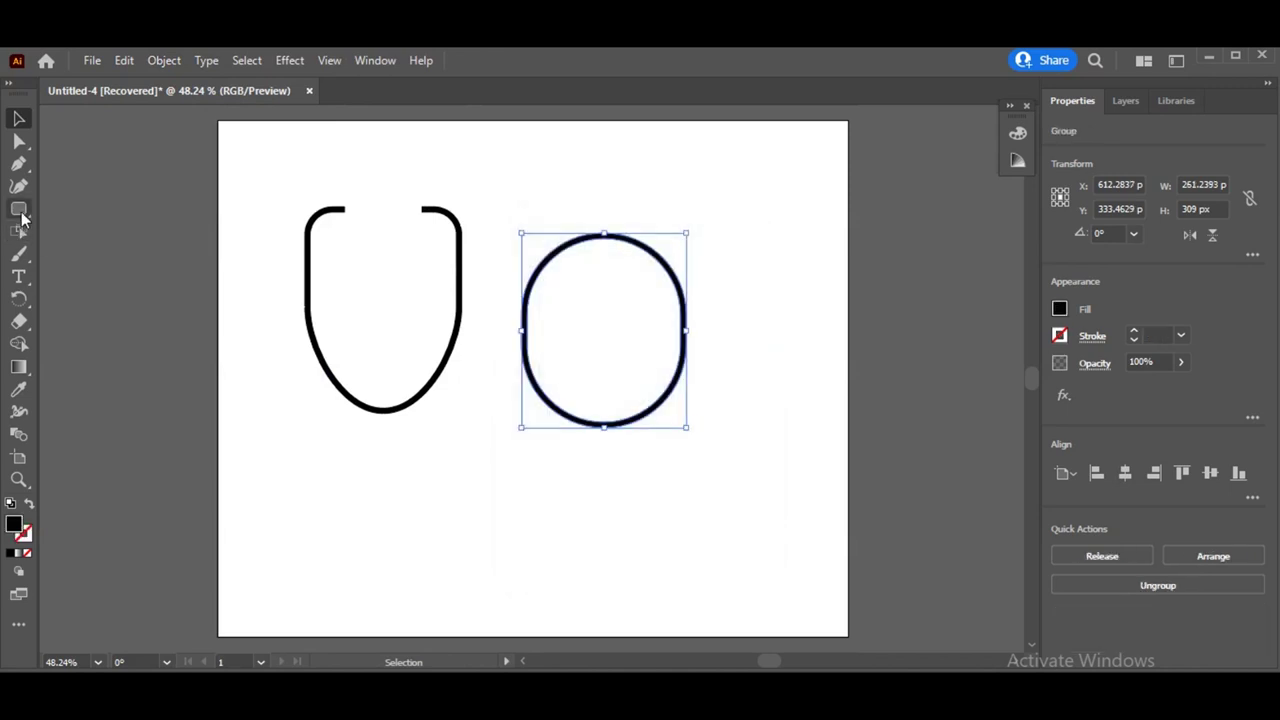
left_click_drag(20, 212, 100, 208)
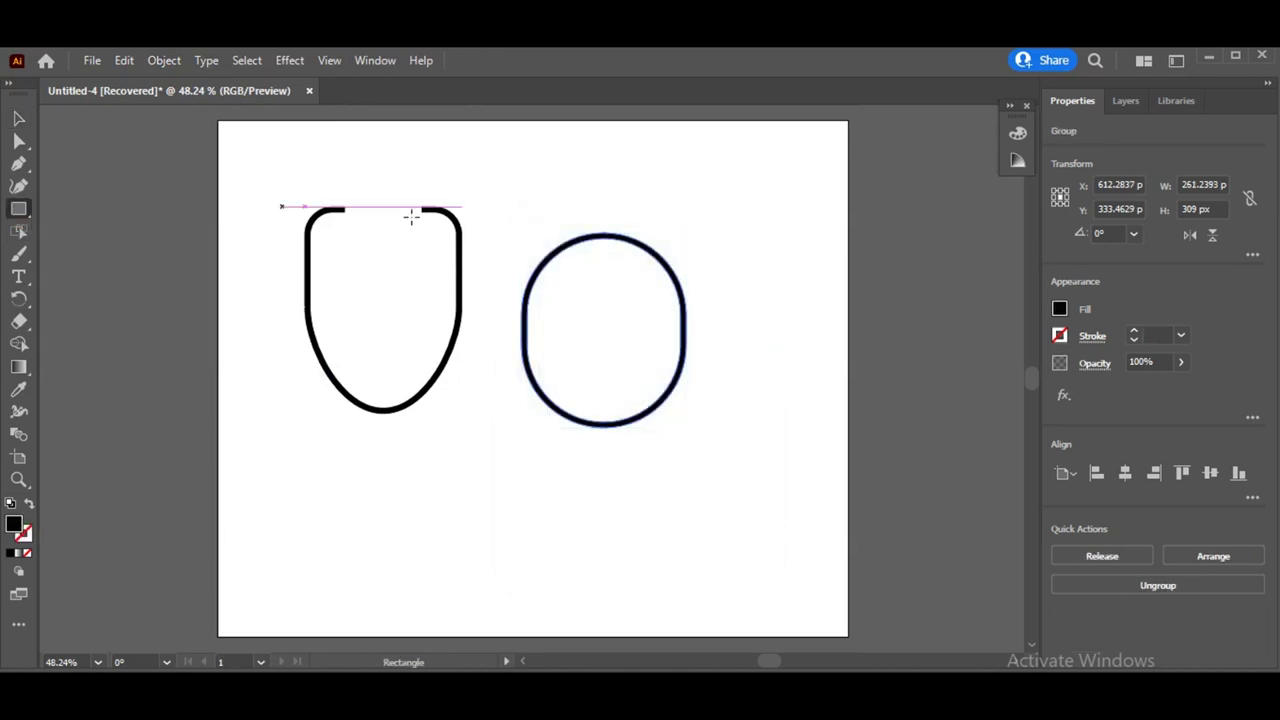
mouse_move(510, 214)
left_mouse_down()
mouse_move(610, 309)
mouse_move(620, 300)
left_mouse_up()
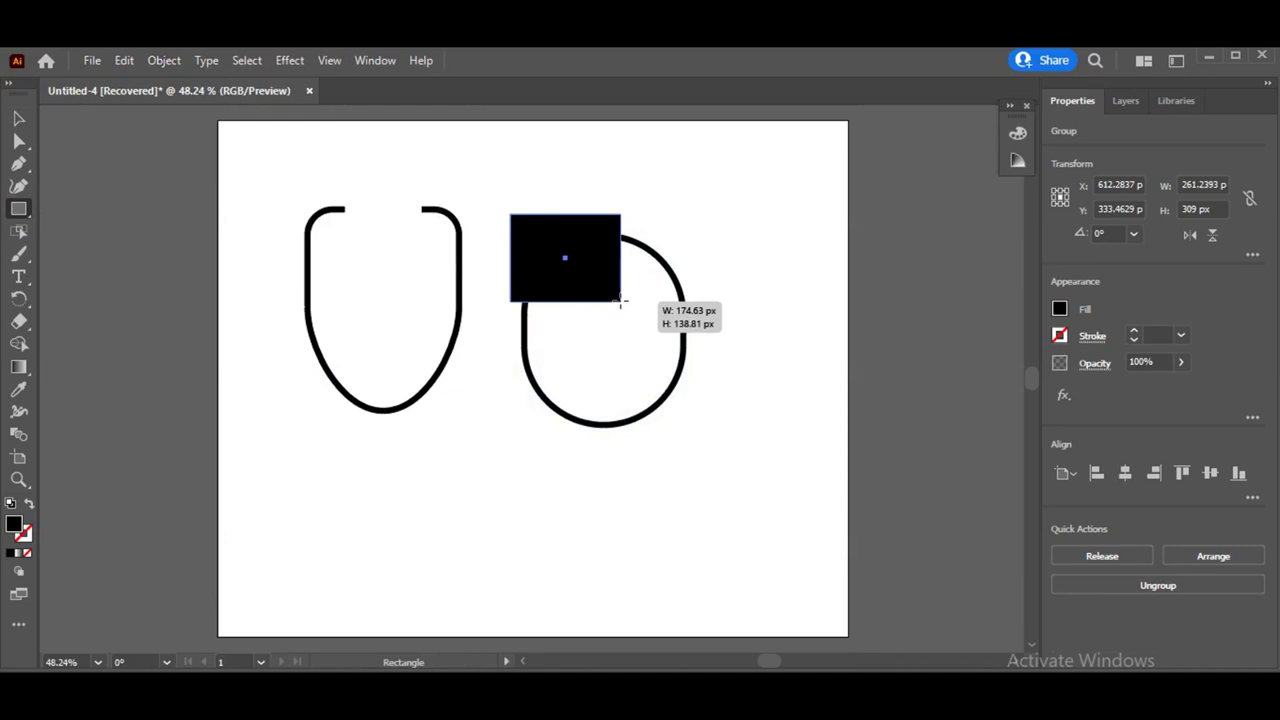
Trim away the oval's upper-left arc using the rectangle and the Shape Builder
left_click_drag(620, 300, 610, 321)
left_click(19, 141)
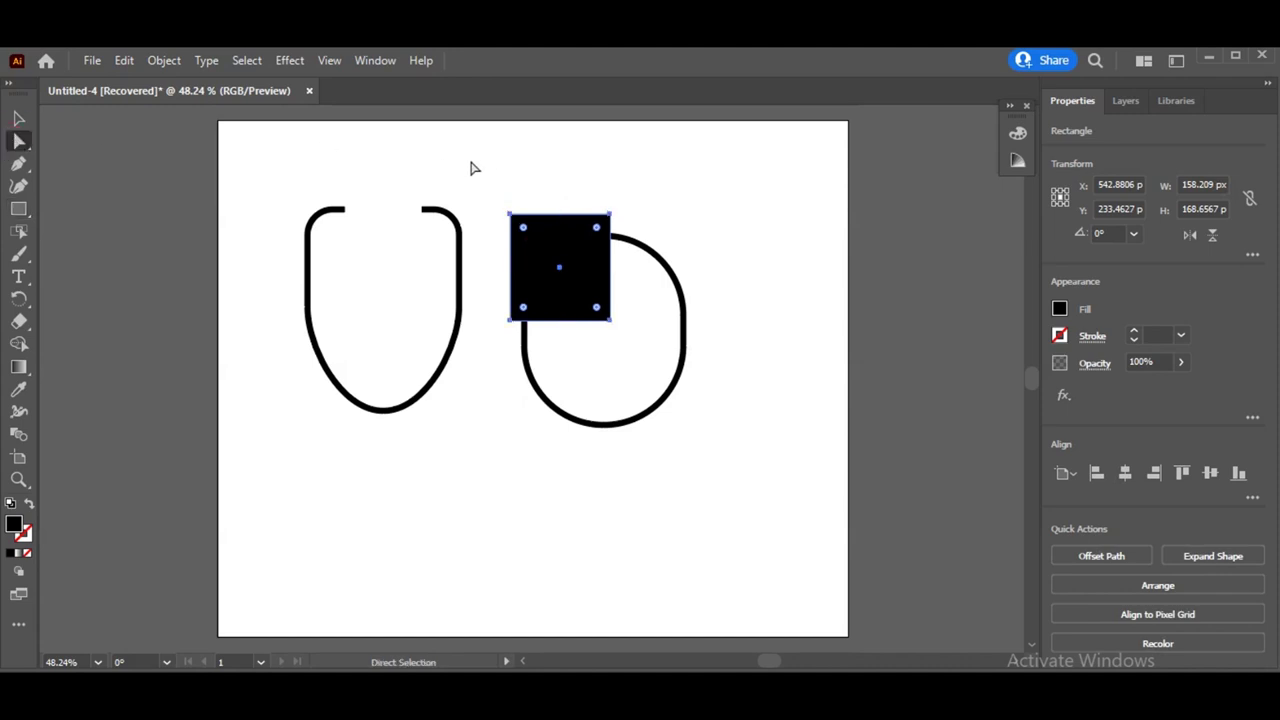
left_click_drag(497, 171, 595, 292)
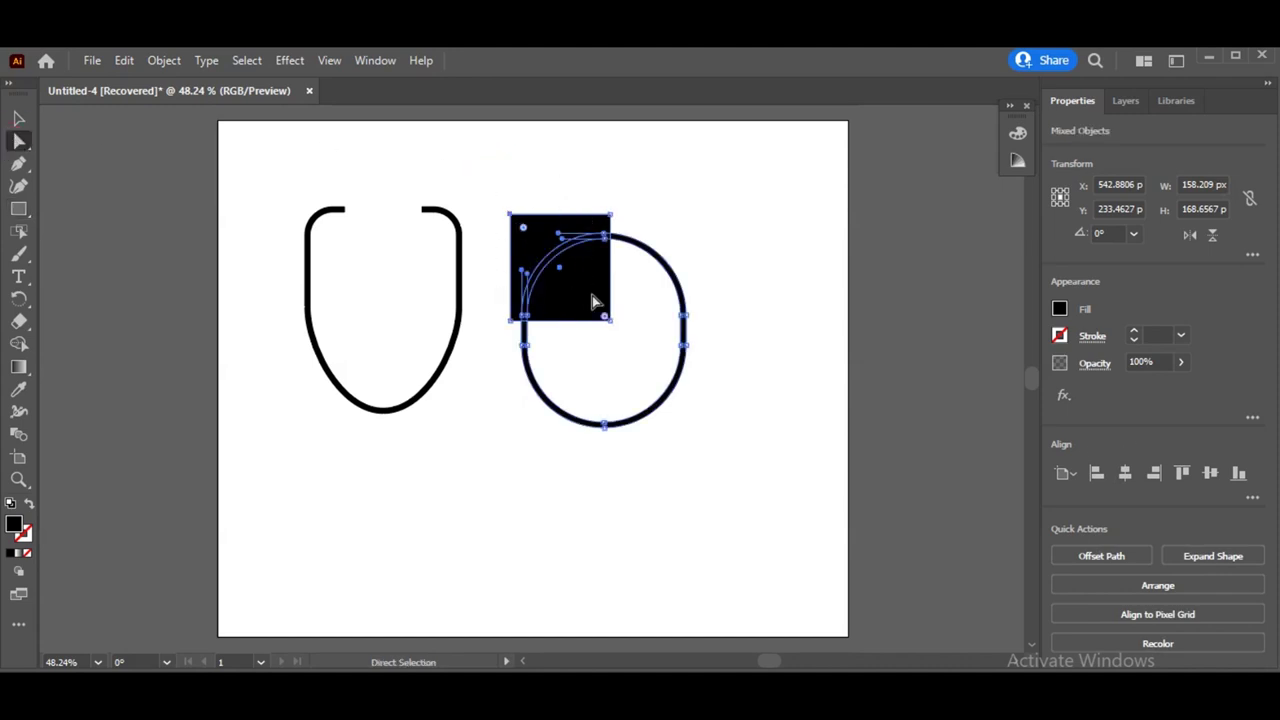
left_click(20, 344)
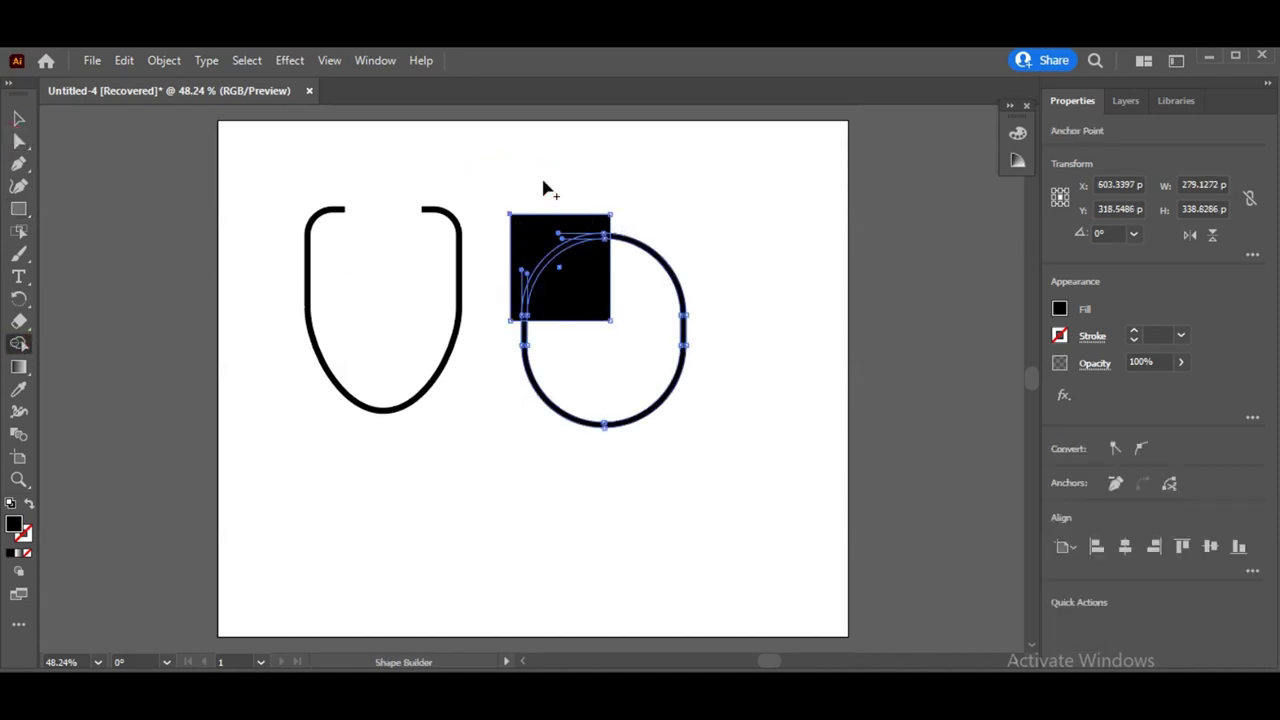
left_click(575, 285, "alt")
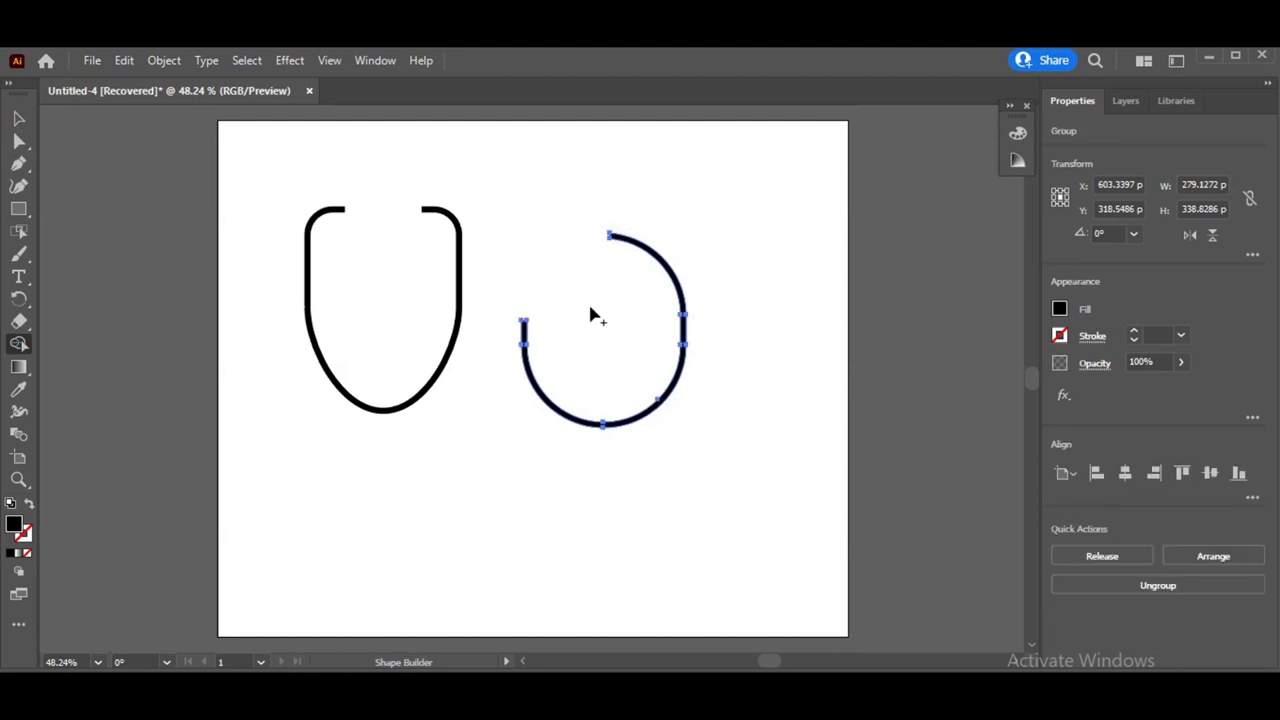
Trim the upper-right arc with a second rectangle, then move the U tube under the tubing's bottom
left_click(19, 209)
left_click_drag(586, 193, 745, 300)
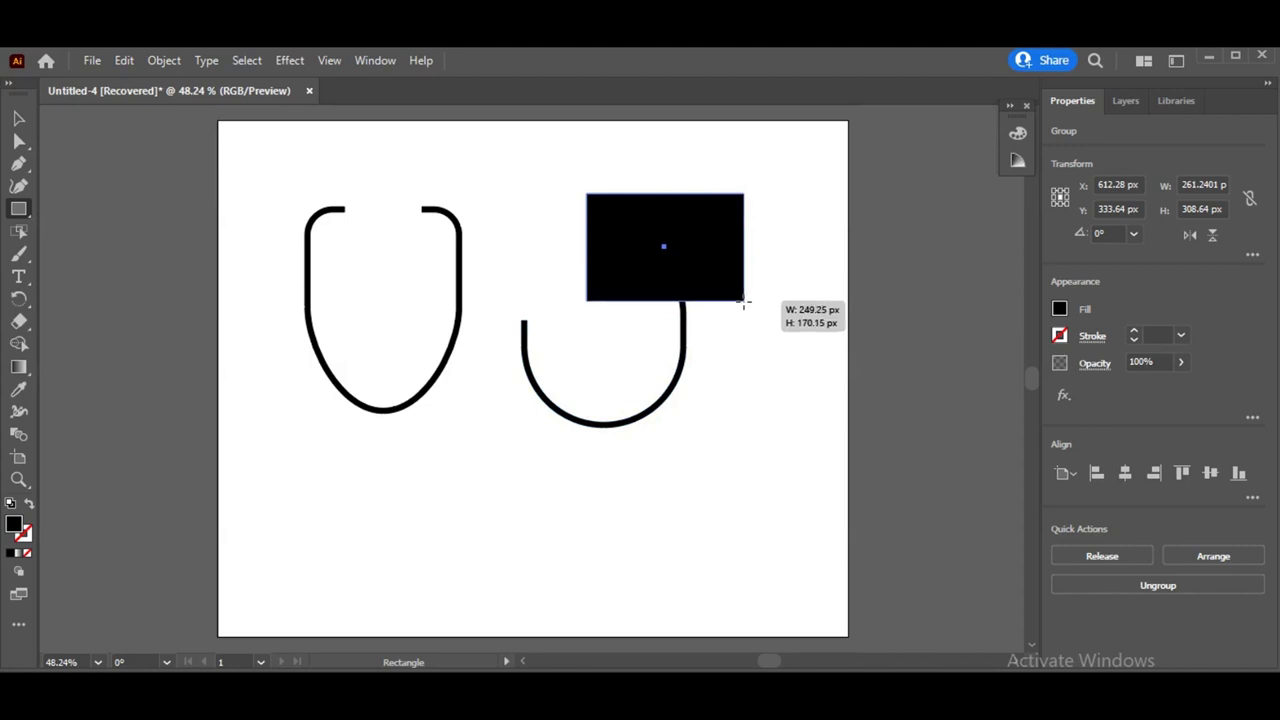
left_click_drag(745, 300, 745, 300)
left_click(19, 141)
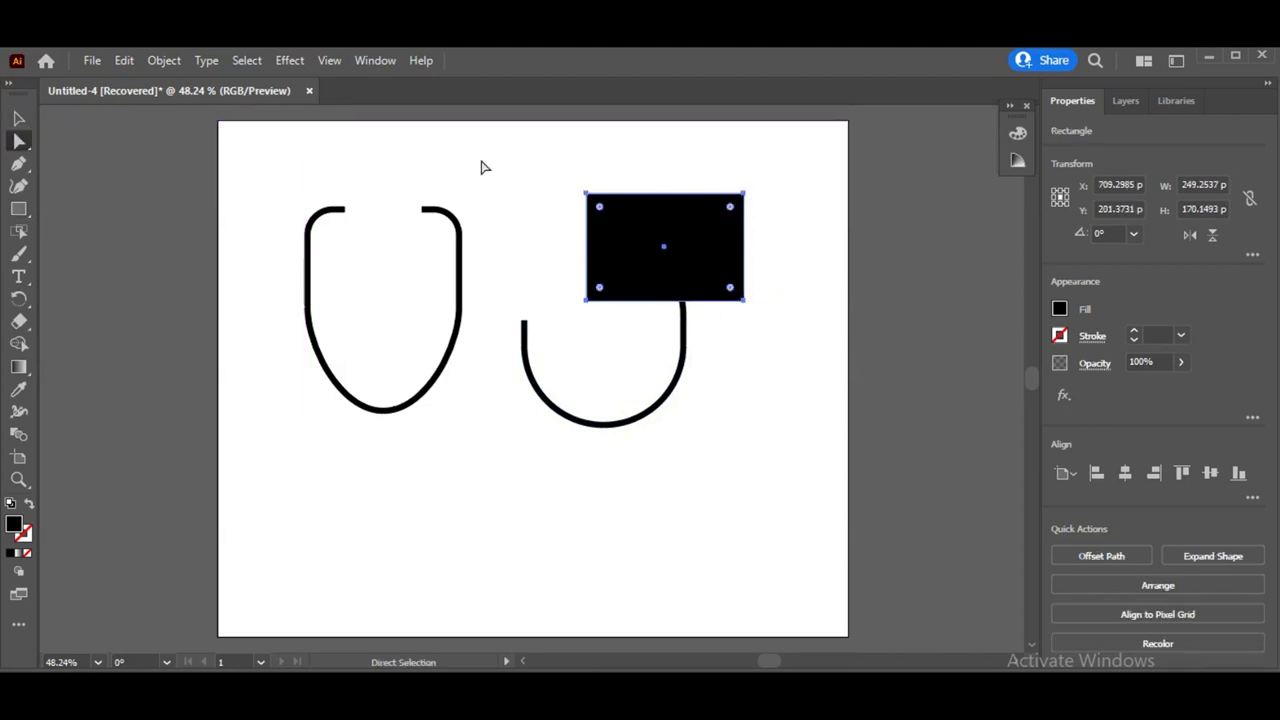
left_click_drag(592, 181, 682, 273)
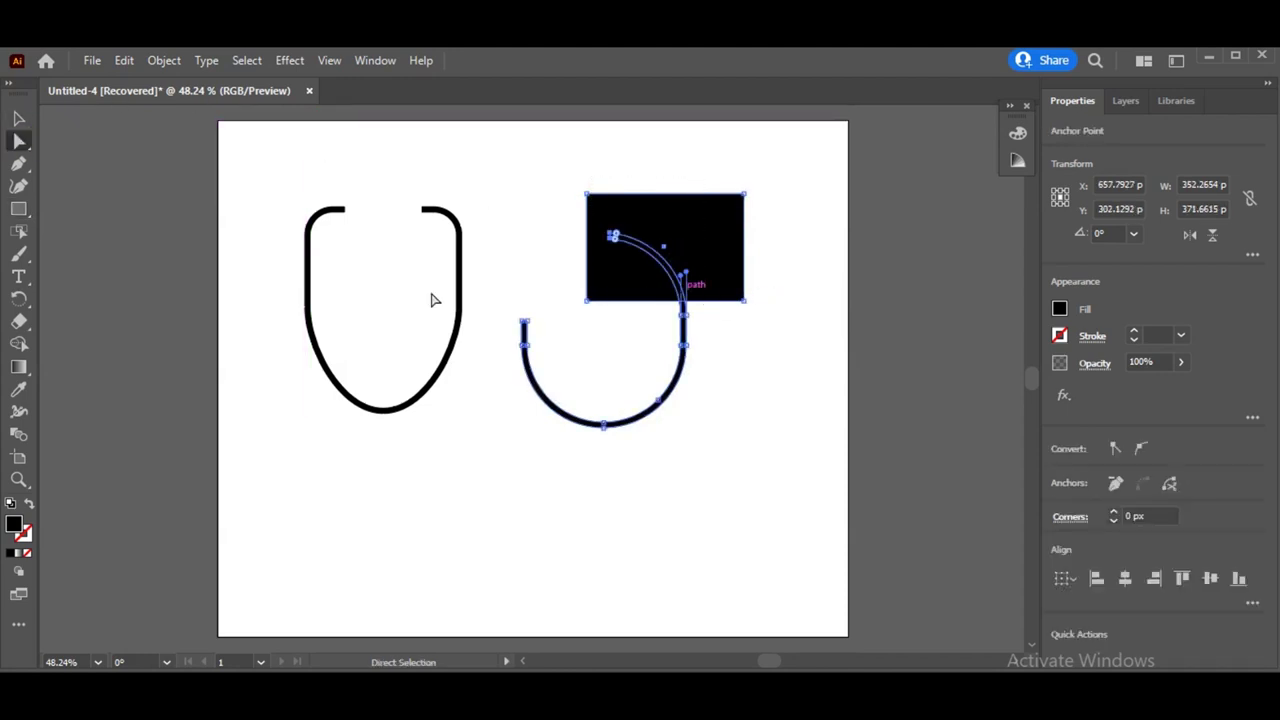
left_click(19, 343)
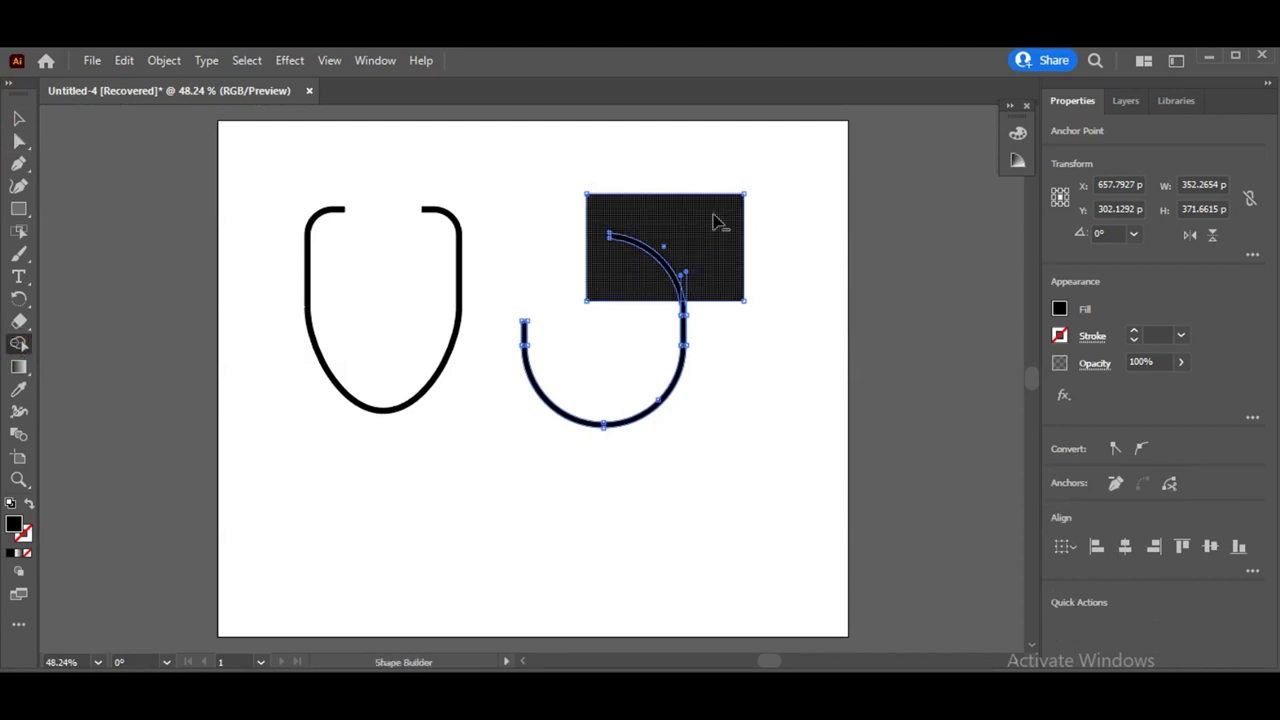
left_click(716, 222, "alt")
left_click(19, 118)
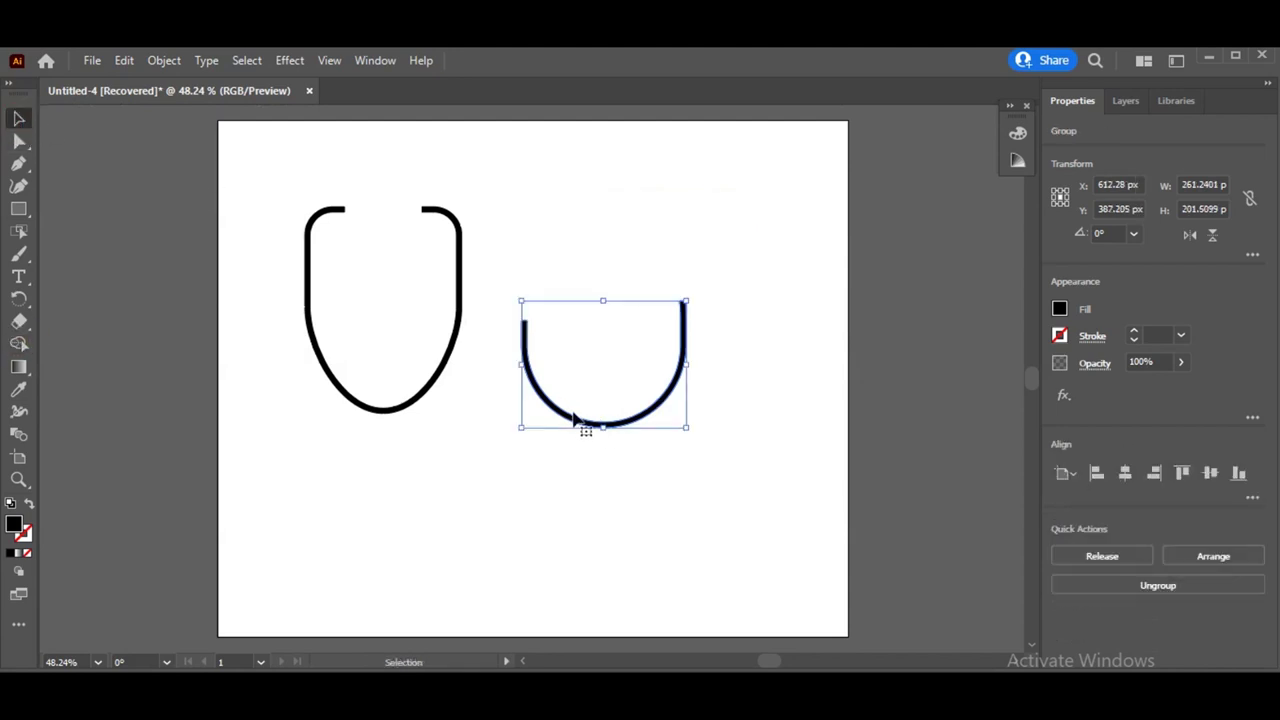
left_click_drag(575, 420, 480, 517)
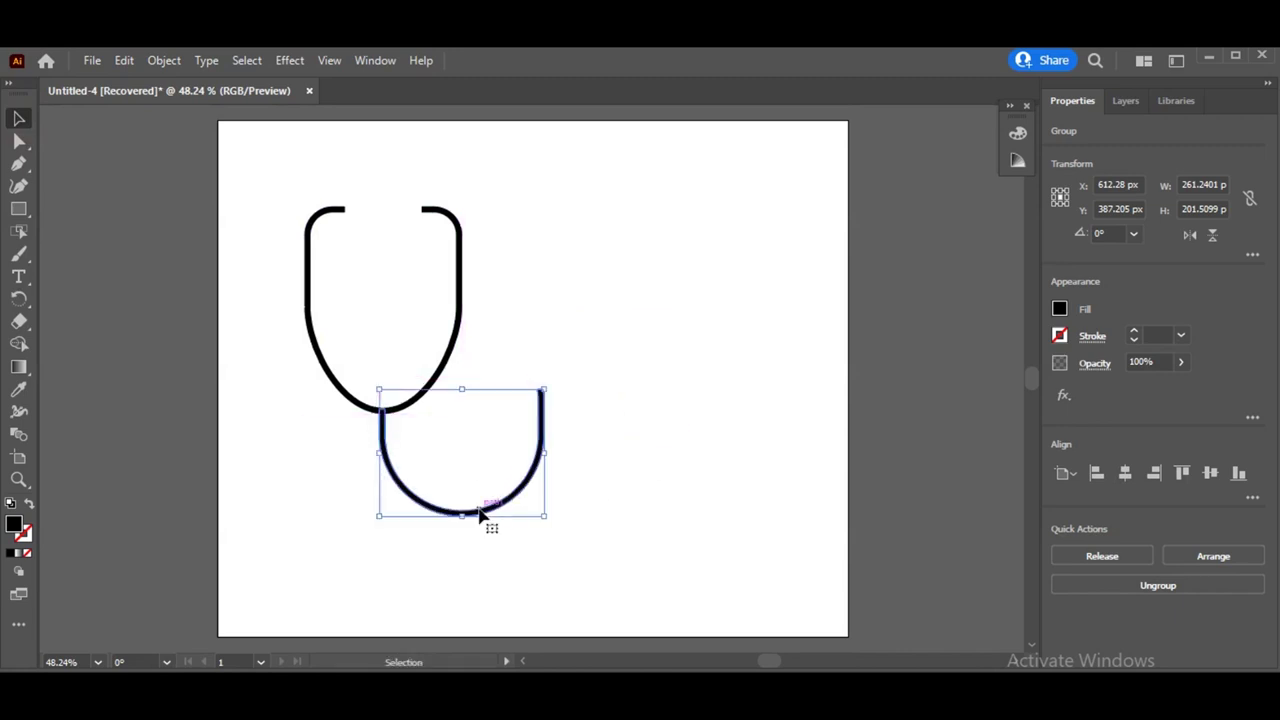
Draw a small filled black circle at the left tube end with the Ellipse Tool, discarding a trial square
left_click(17, 207)
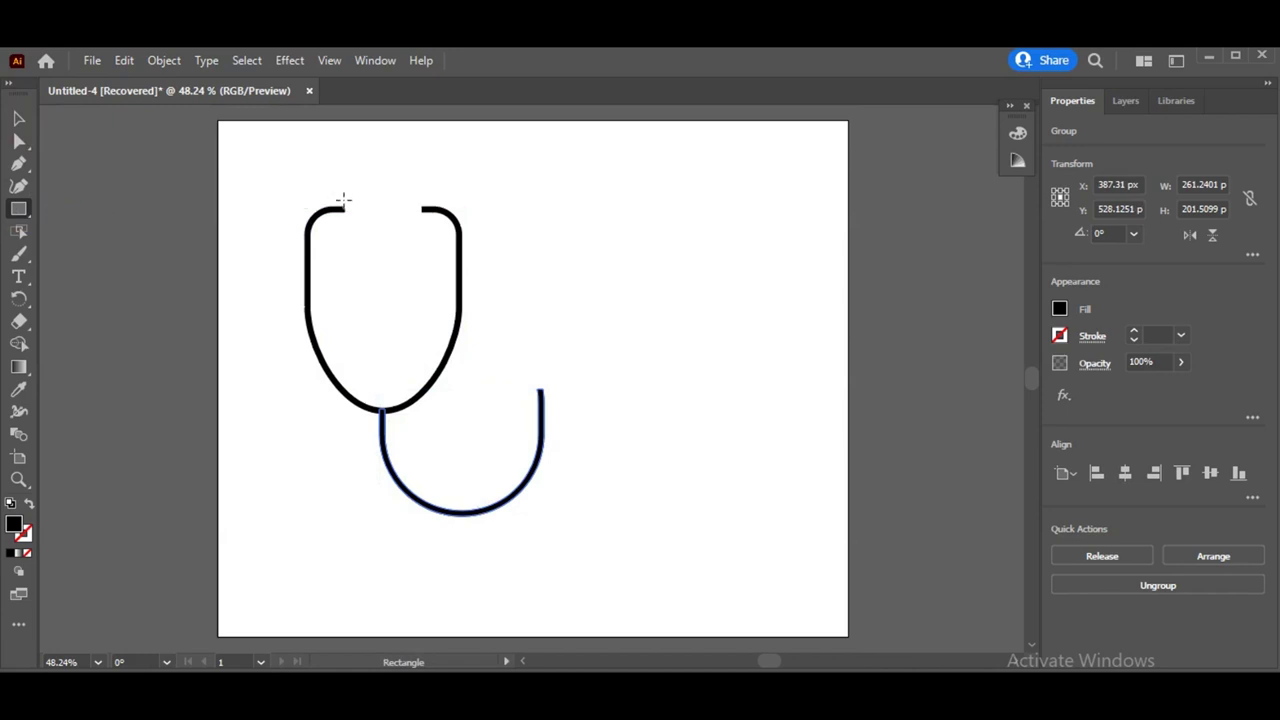
left_click_drag(343, 199, 363, 220)
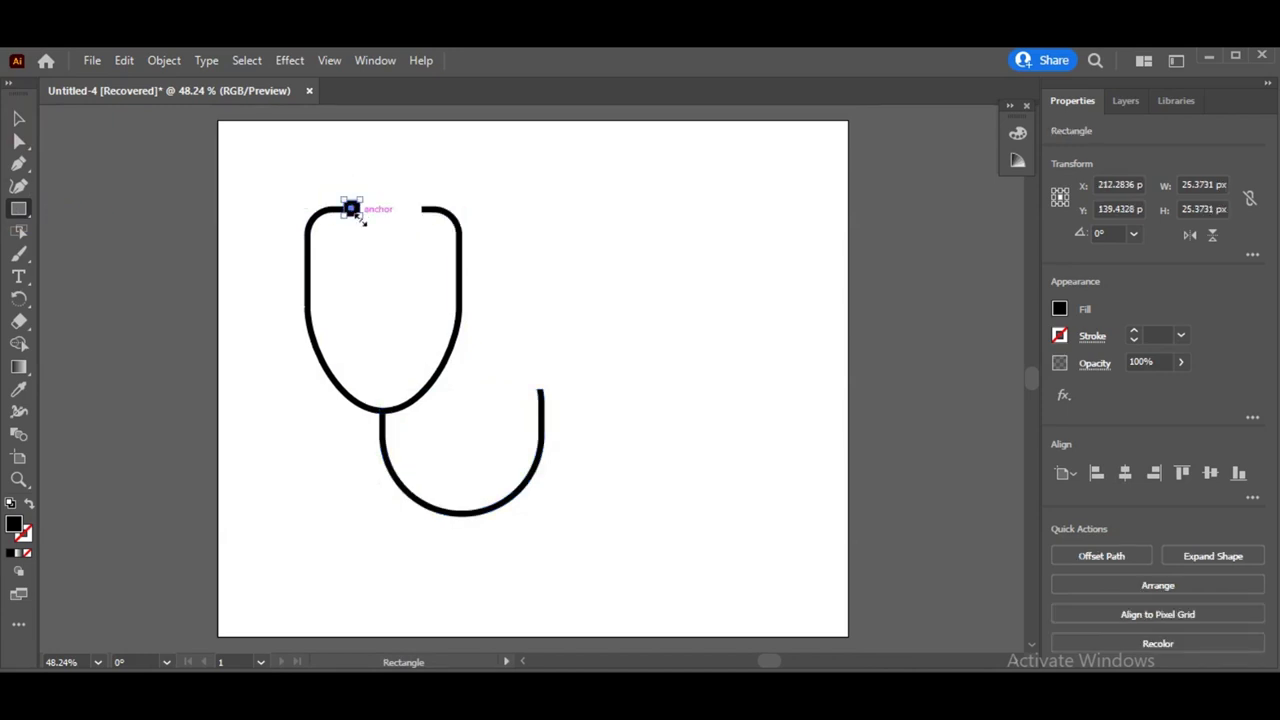
key("ctrl+z")
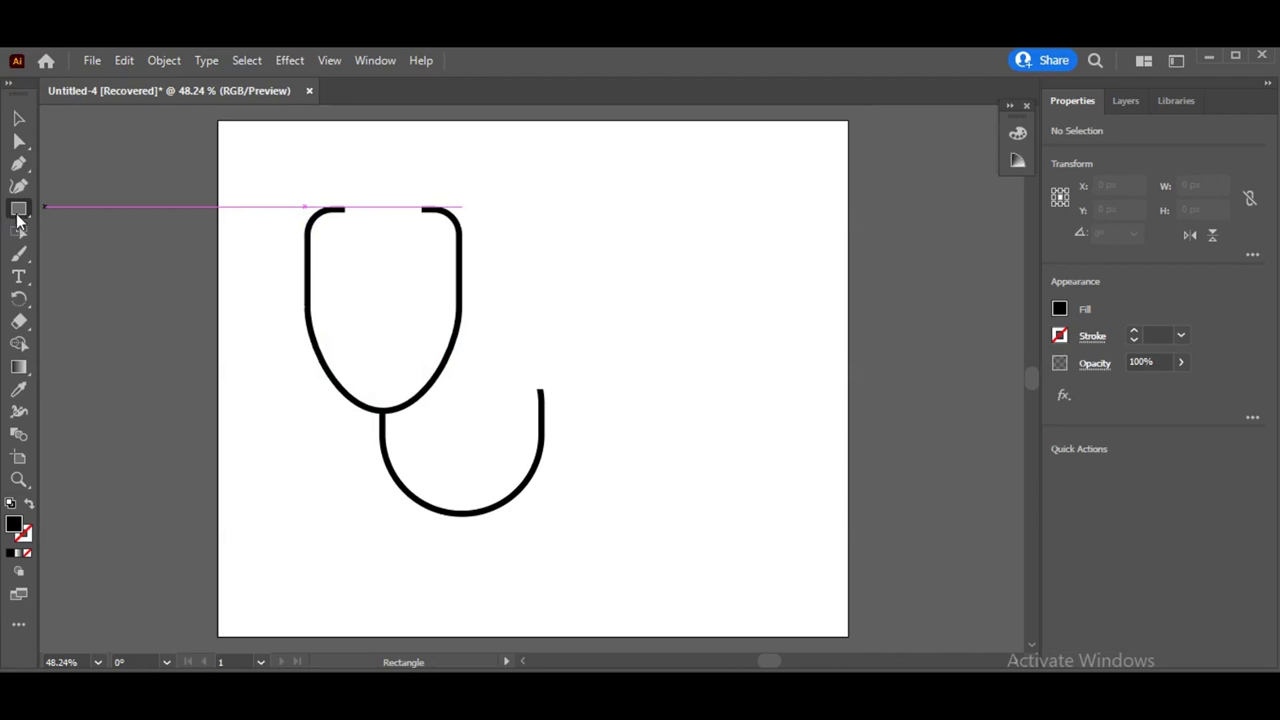
left_click_drag(18, 209, 110, 231)
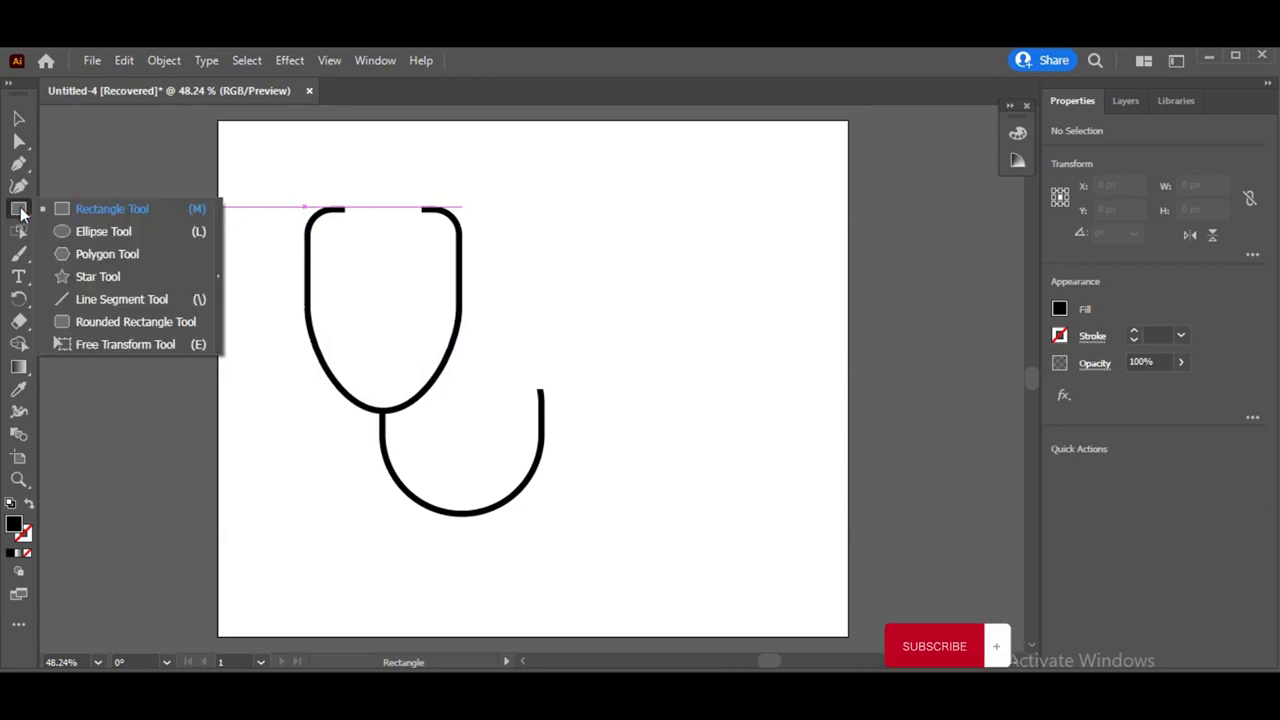
mouse_move(343, 199)
left_mouse_down()
mouse_move(362, 222)
mouse_move(345, 211)
left_mouse_up()
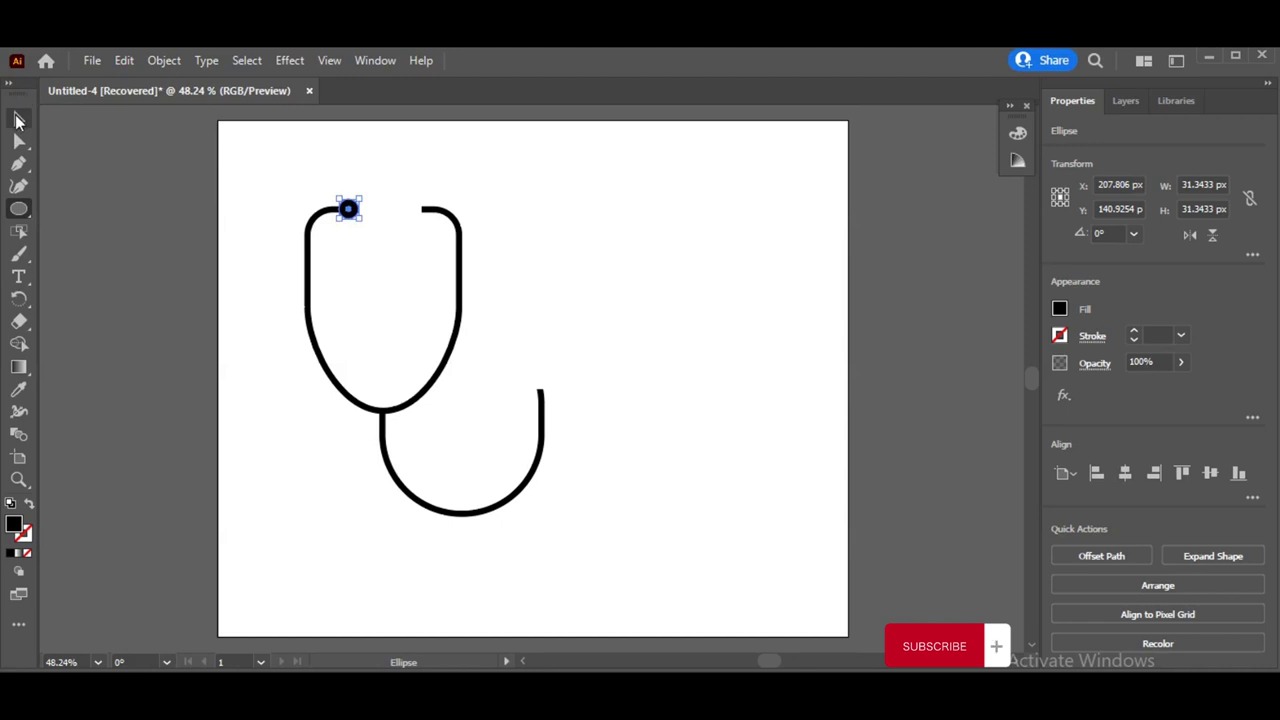
Copy the earpiece circle to the right tube end and align the left dot on its tube end
left_click(18, 118)
left_click_drag(349, 211, 418, 211)
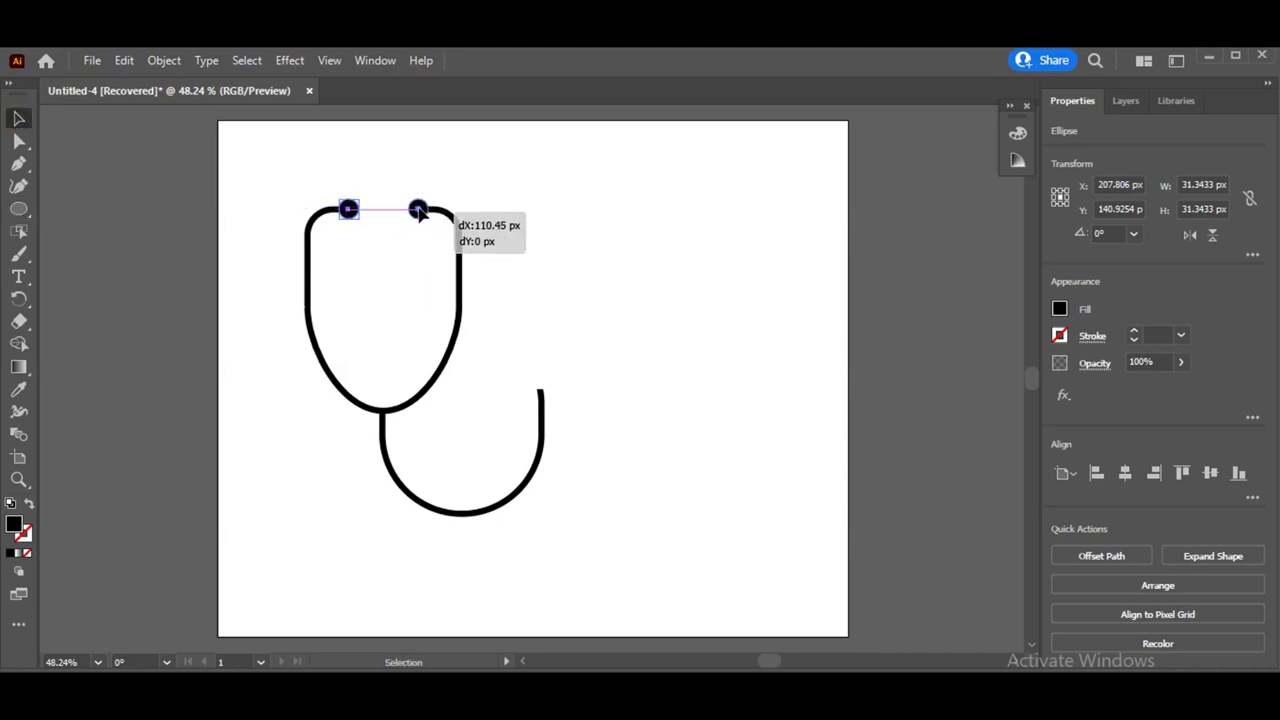
left_click(553, 222)
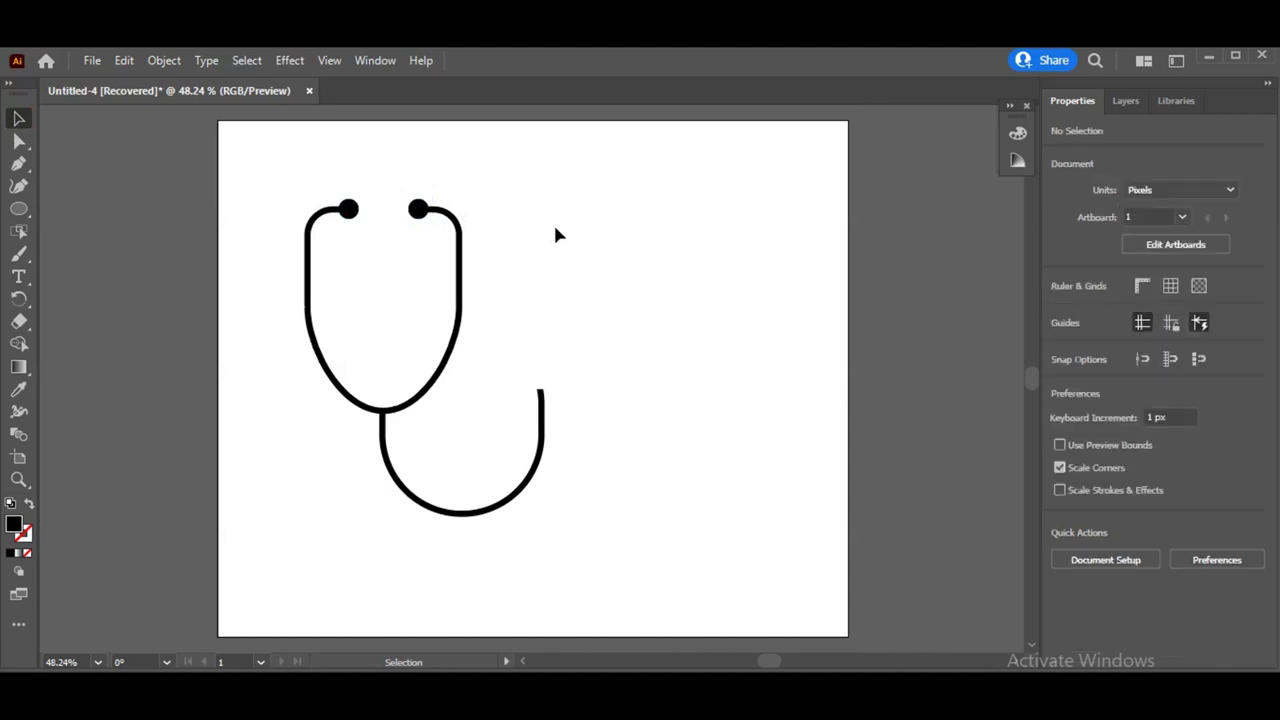
left_click(415, 208)
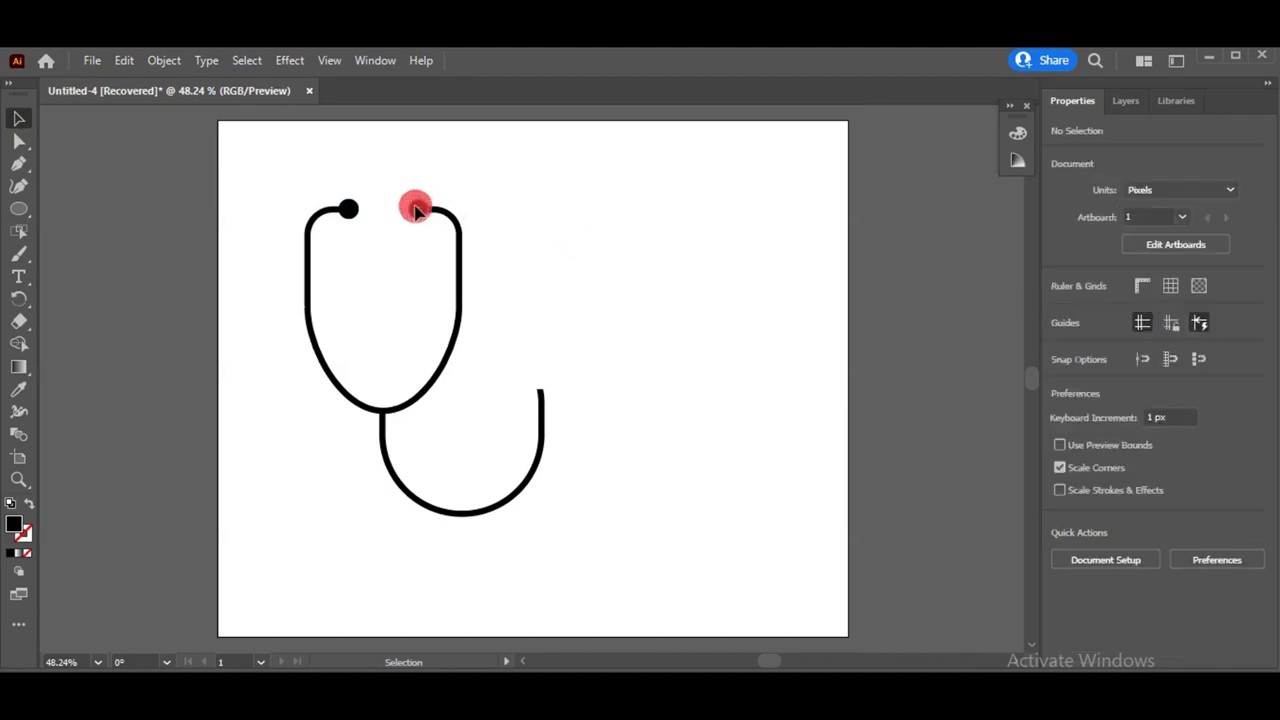
left_click(529, 254)
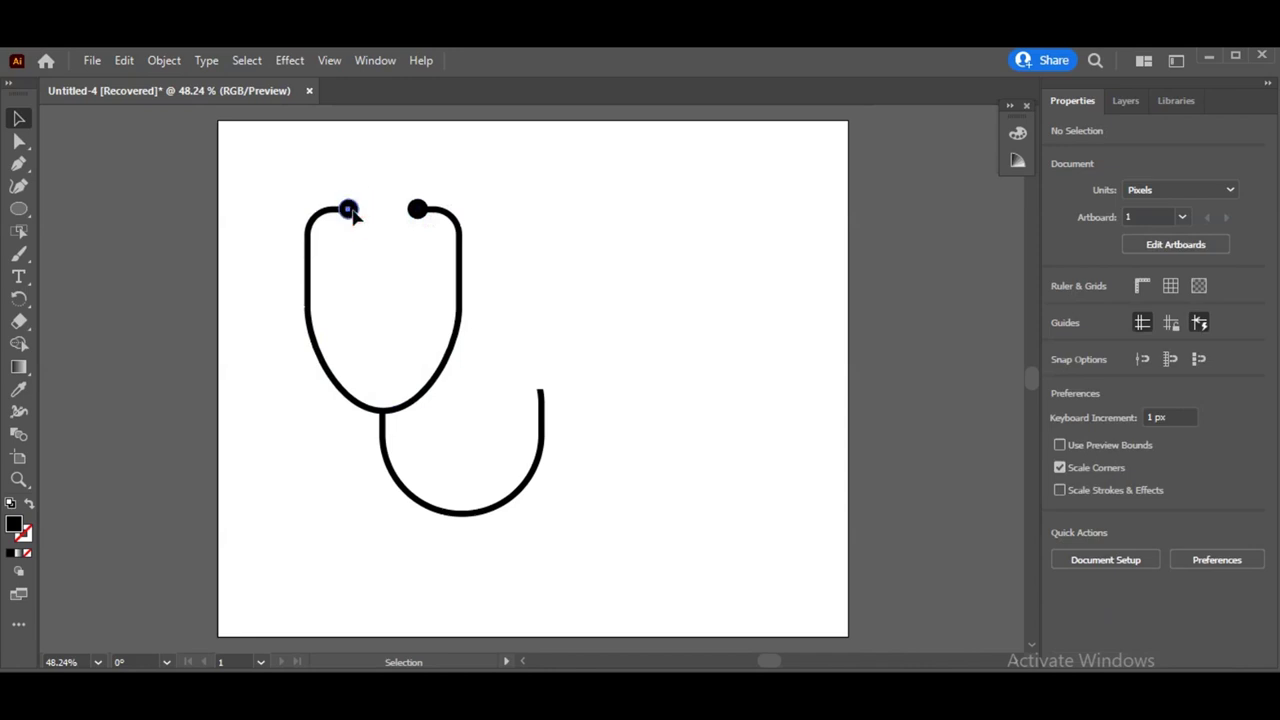
left_click_drag(350, 208, 417, 213)
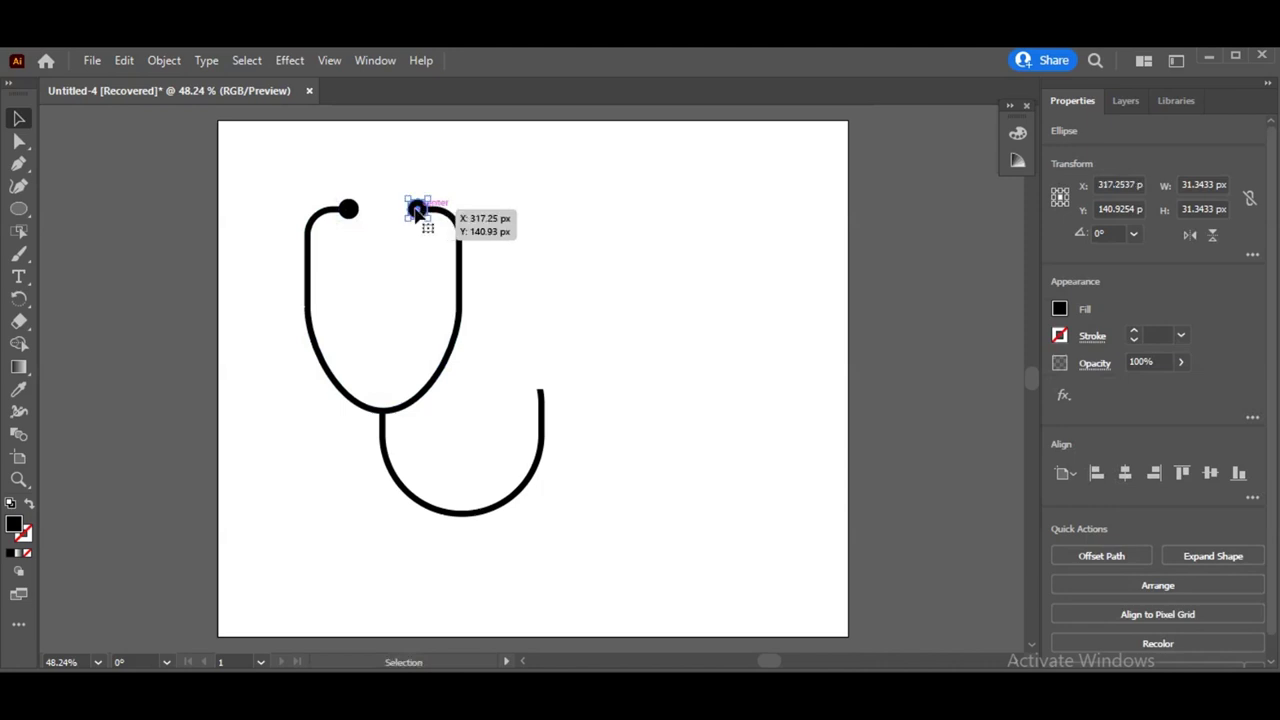
left_click(529, 202)
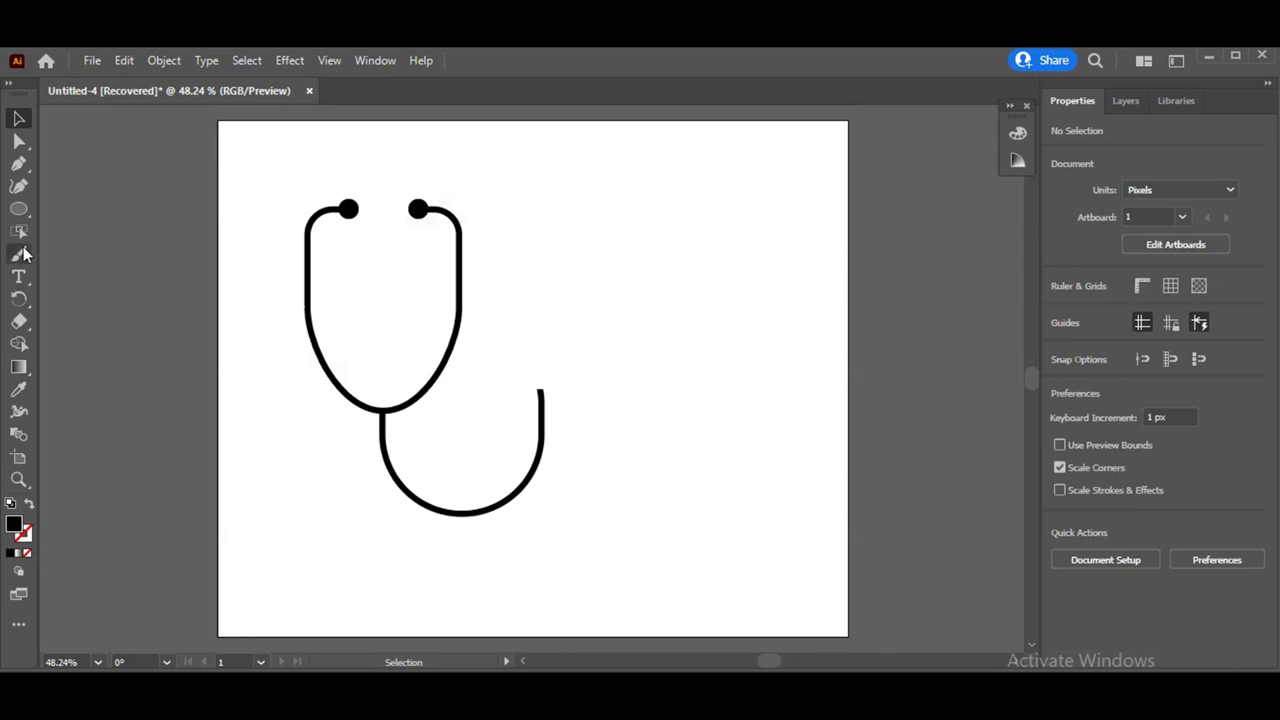
Copy an earpiece dot to the U tube end, plus a spare copy turned into an outline ring
left_click_drag(418, 213, 542, 389)
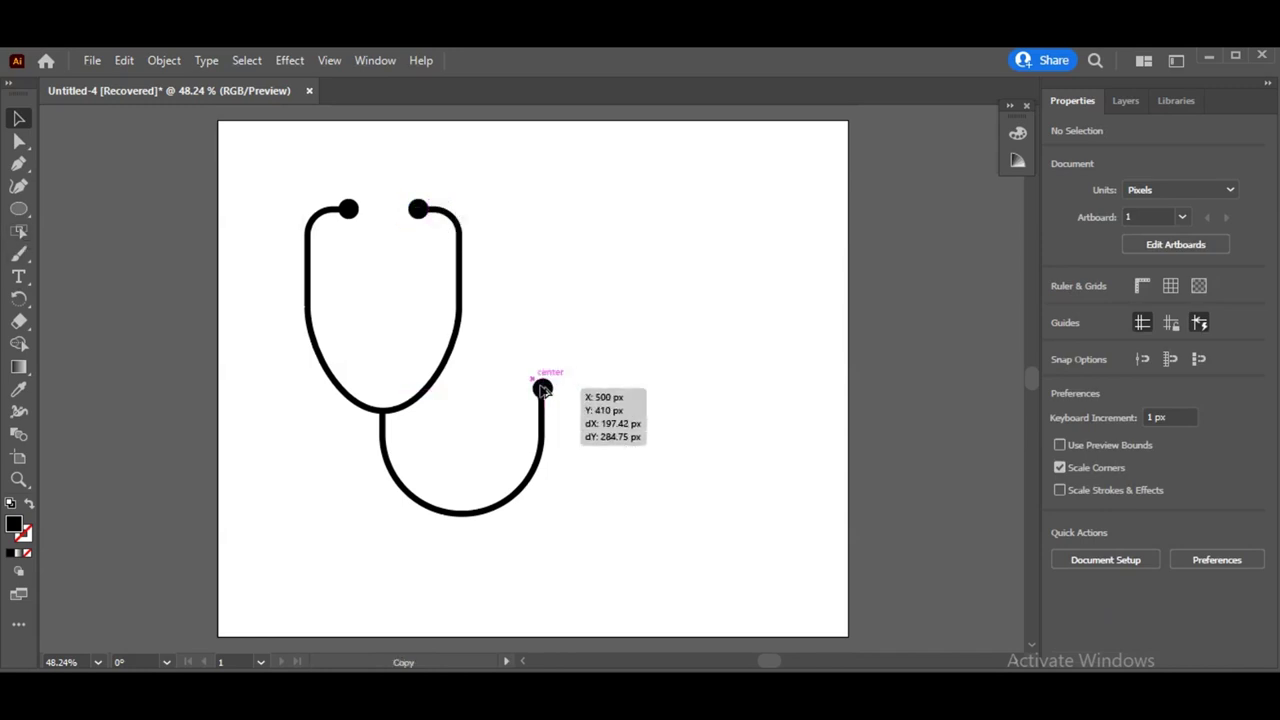
left_click_drag(542, 389, 542, 389)
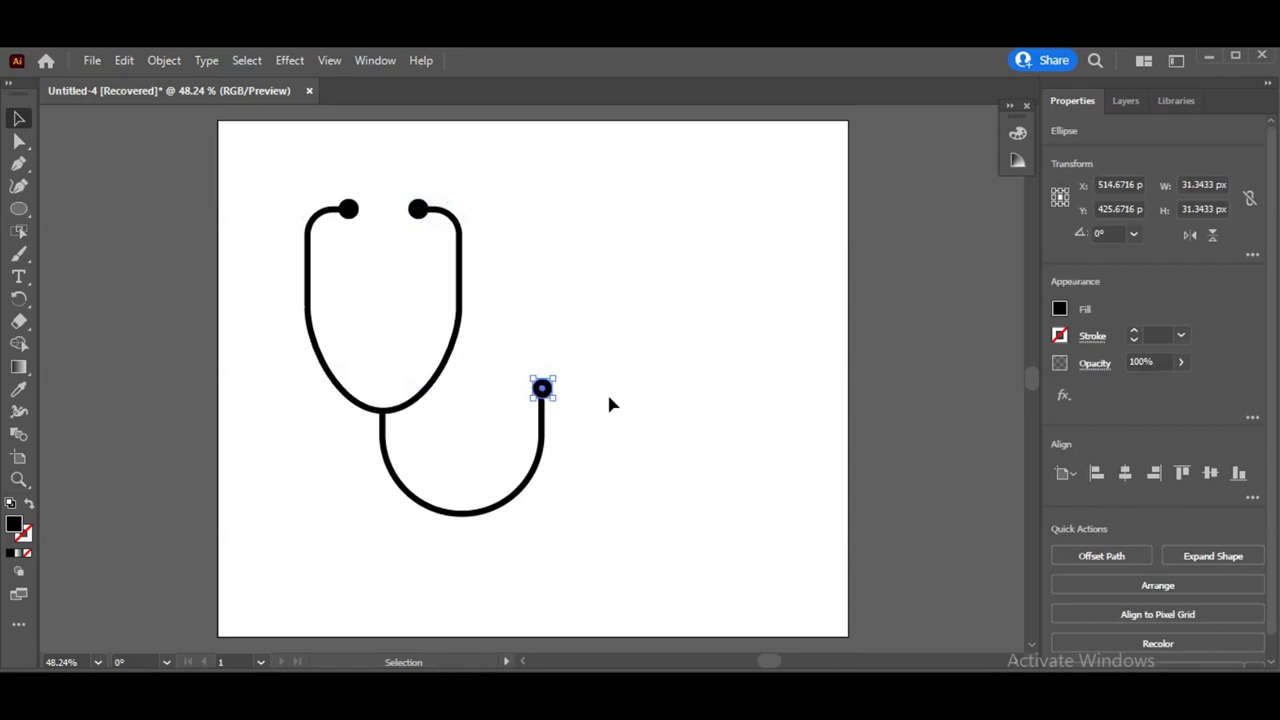
left_click(610, 404)
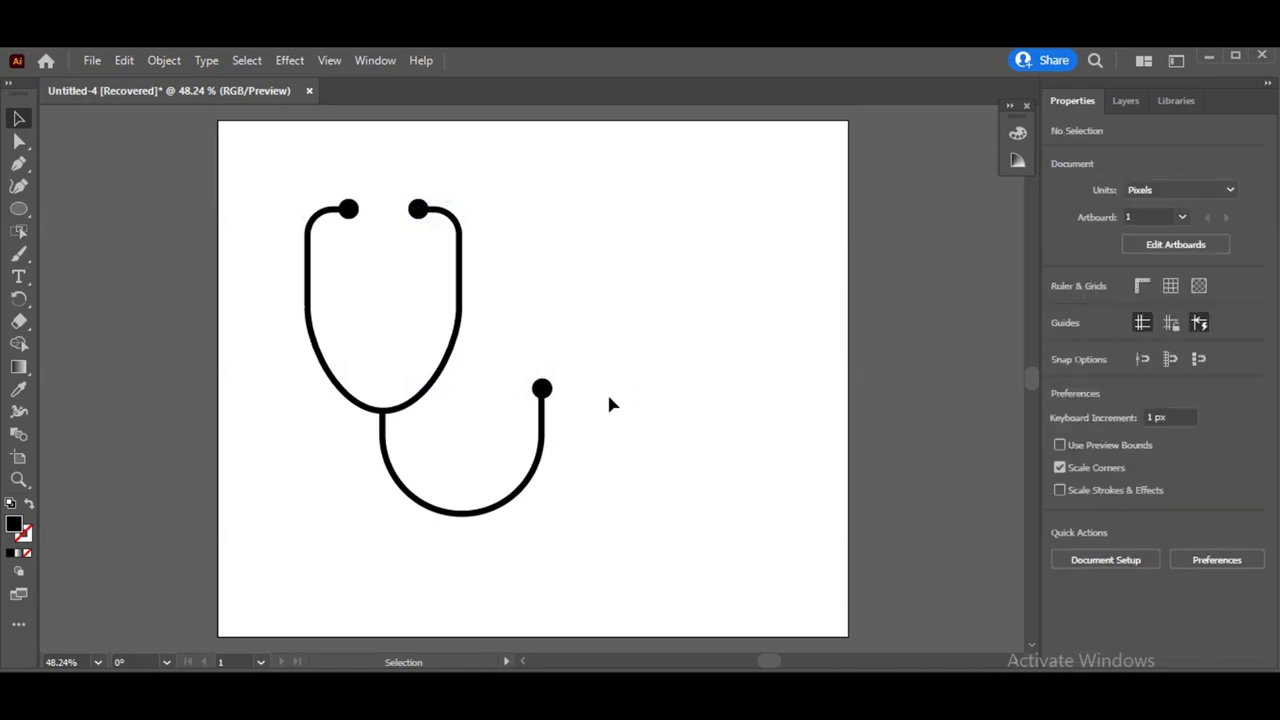
left_click(542, 389)
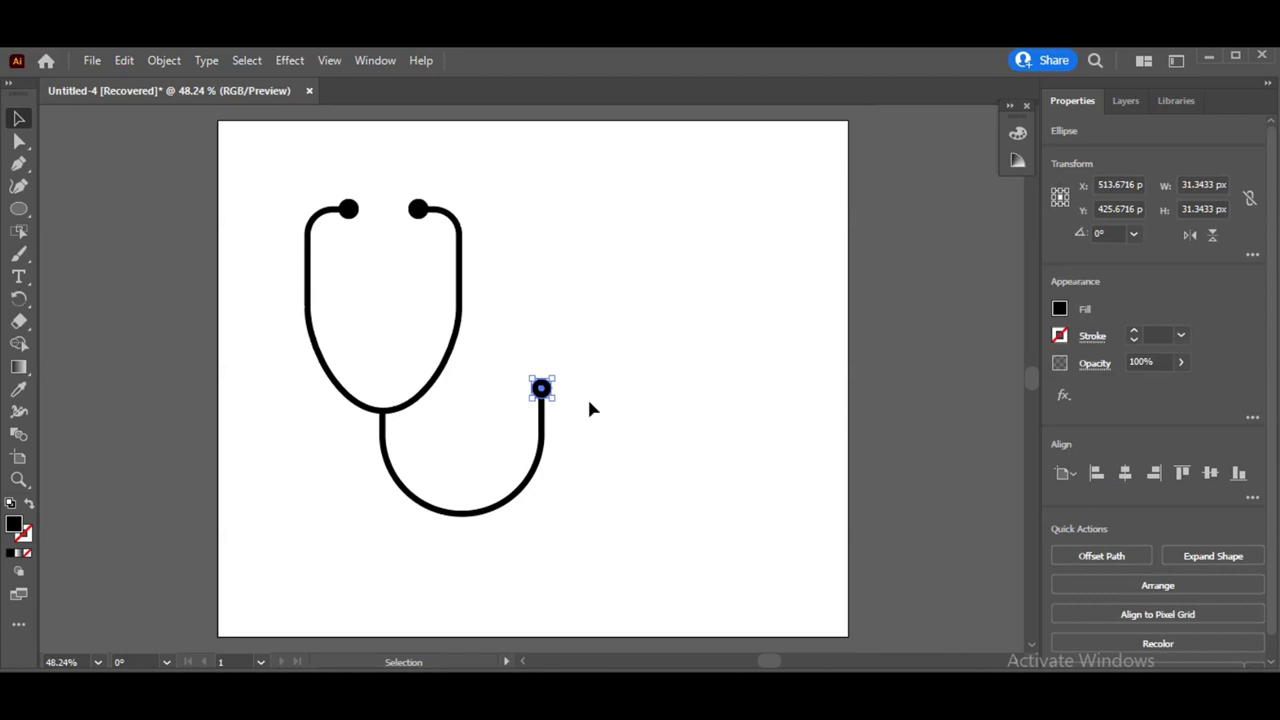
left_click(587, 396)
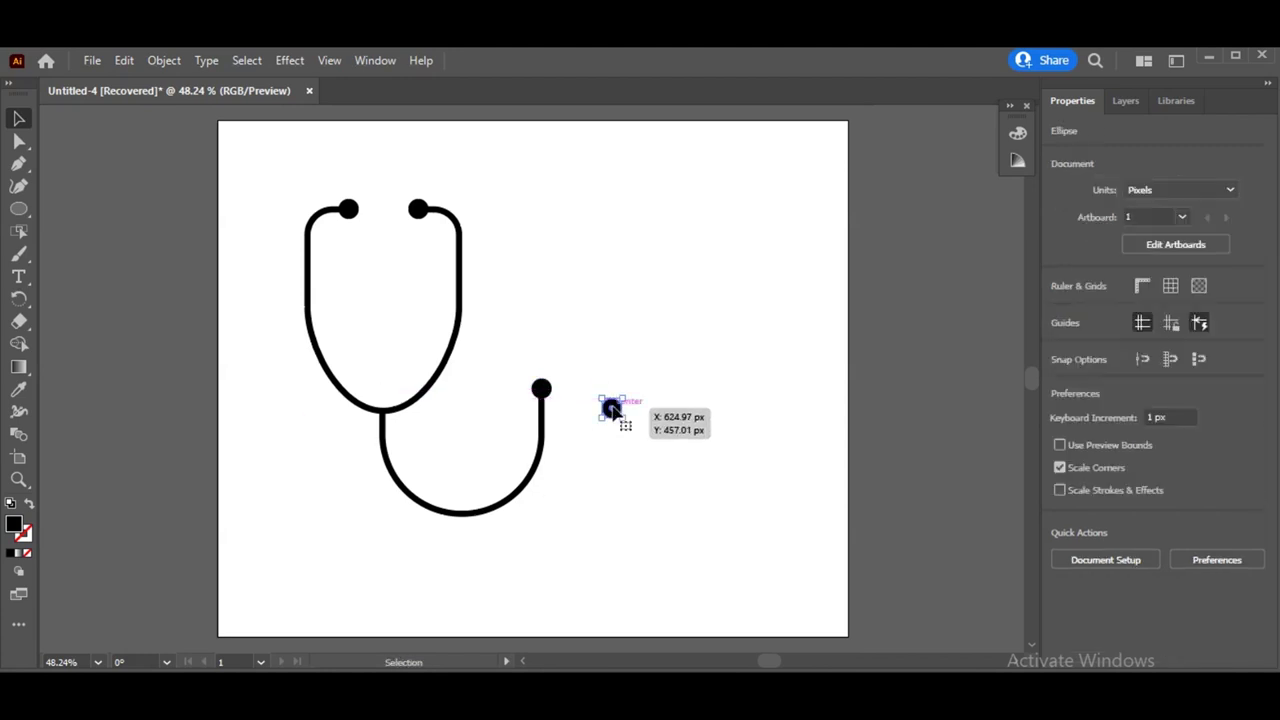
left_click_drag(541, 392, 612, 408, "alt")
left_click(29, 504)
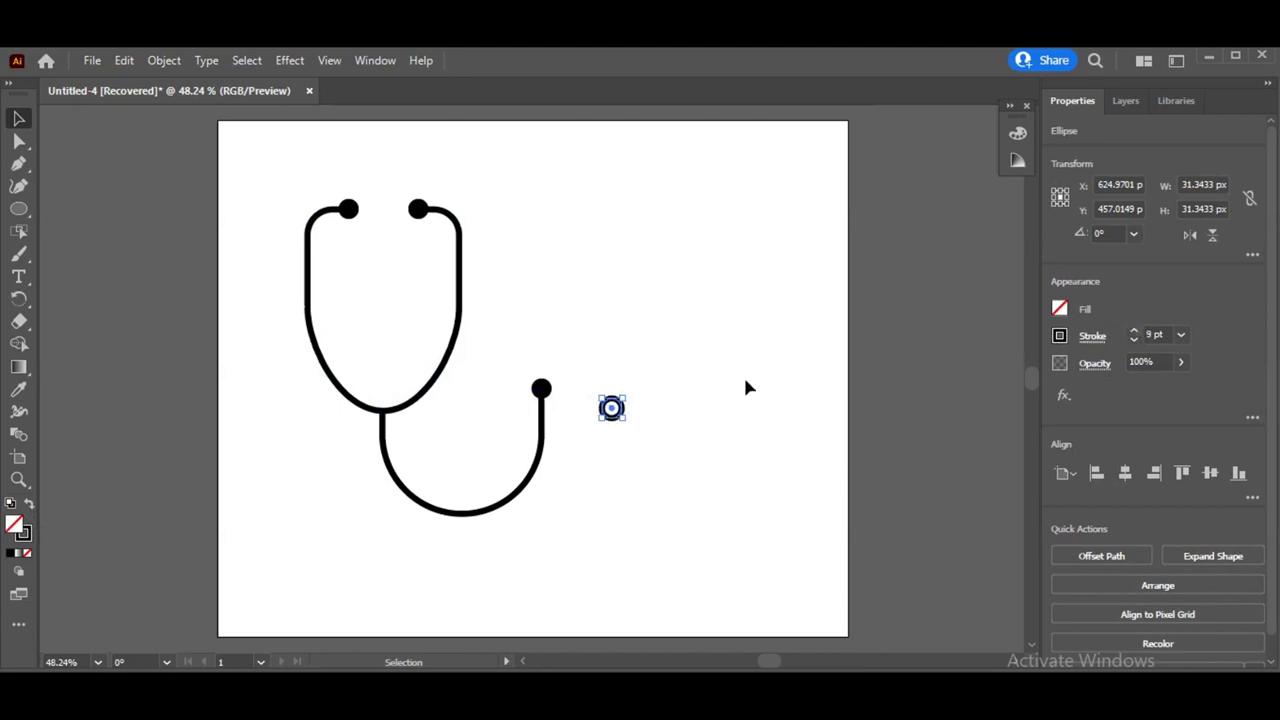
mouse_move(611, 409)
left_mouse_down()
mouse_move(522, 400)
mouse_move(541, 391)
mouse_move(560, 407)
left_mouse_up()
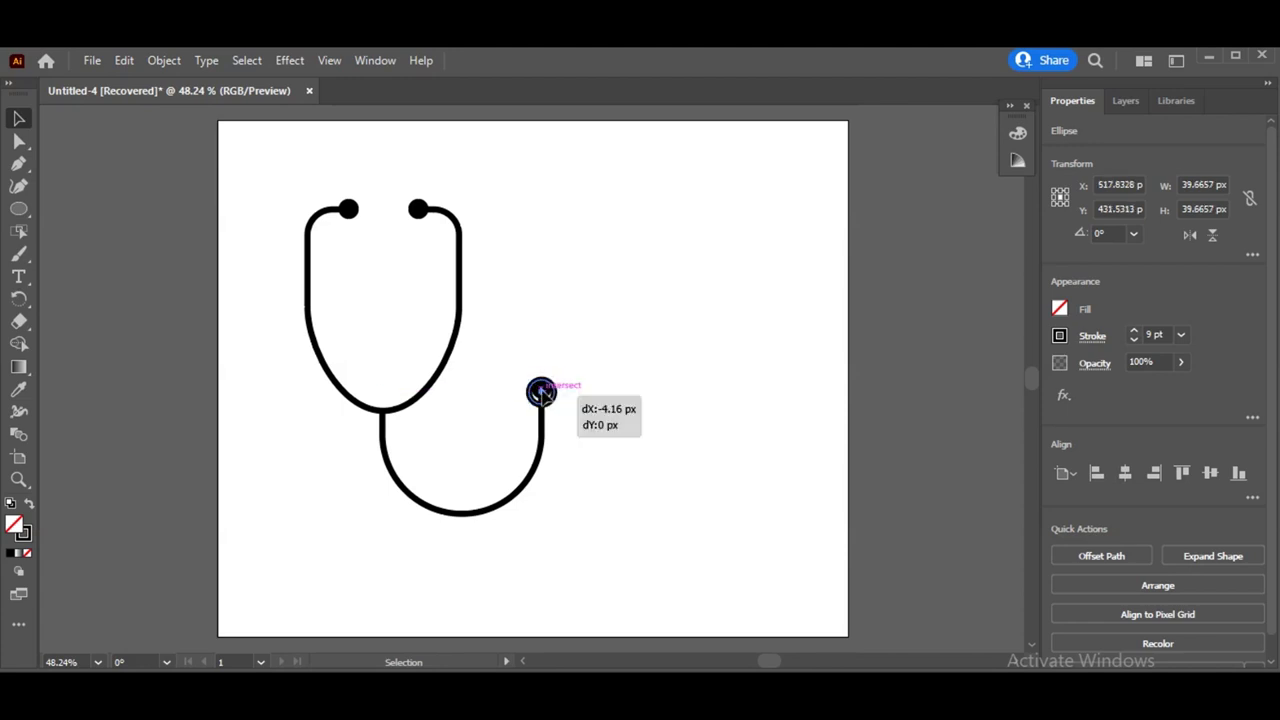
Shrink the tube-end dot to about 26.75 px and nudge it 1 px right
left_click_drag(545, 393, 588, 389)
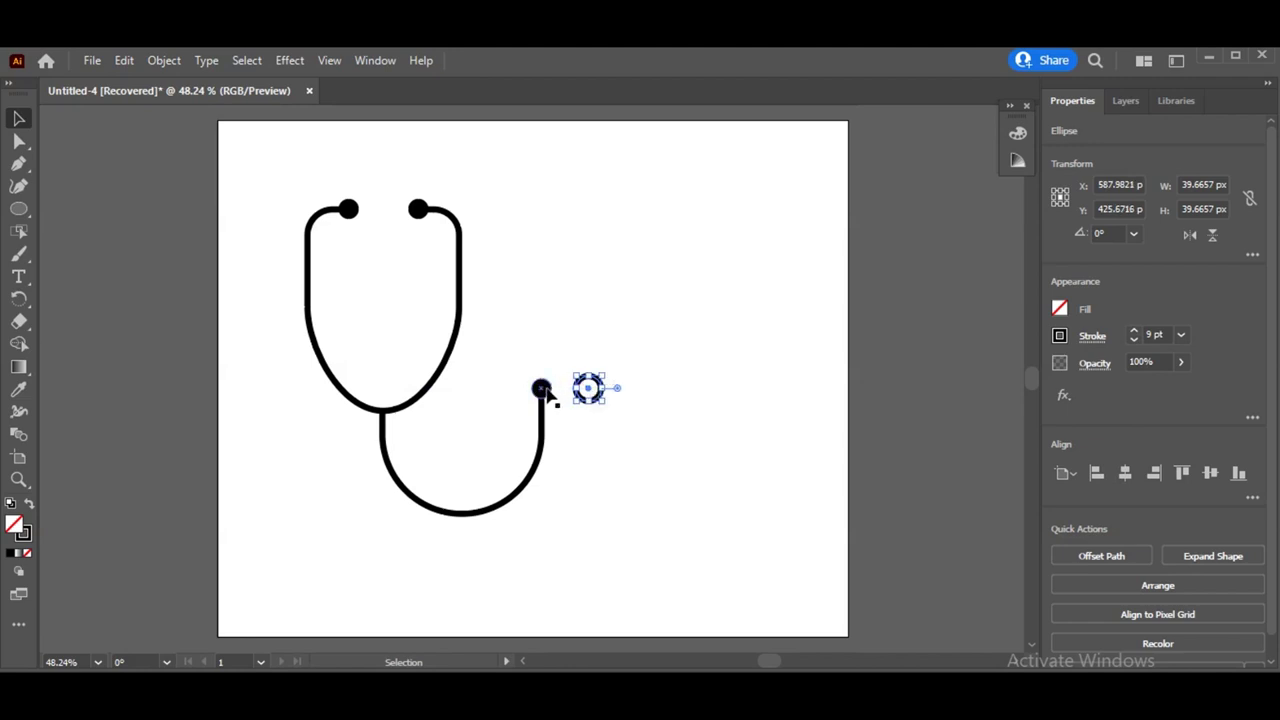
left_click(545, 393)
left_click_drag(552, 399, 540, 390)
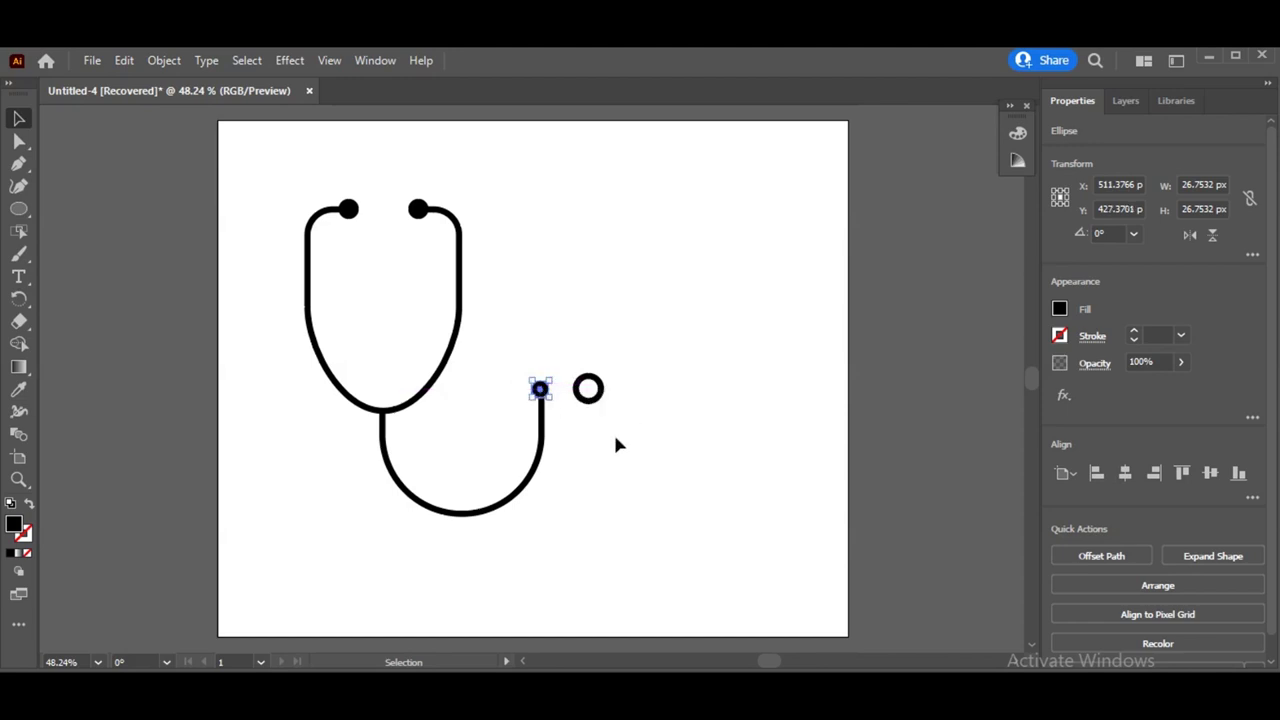
key("Right")
left_click(616, 440)
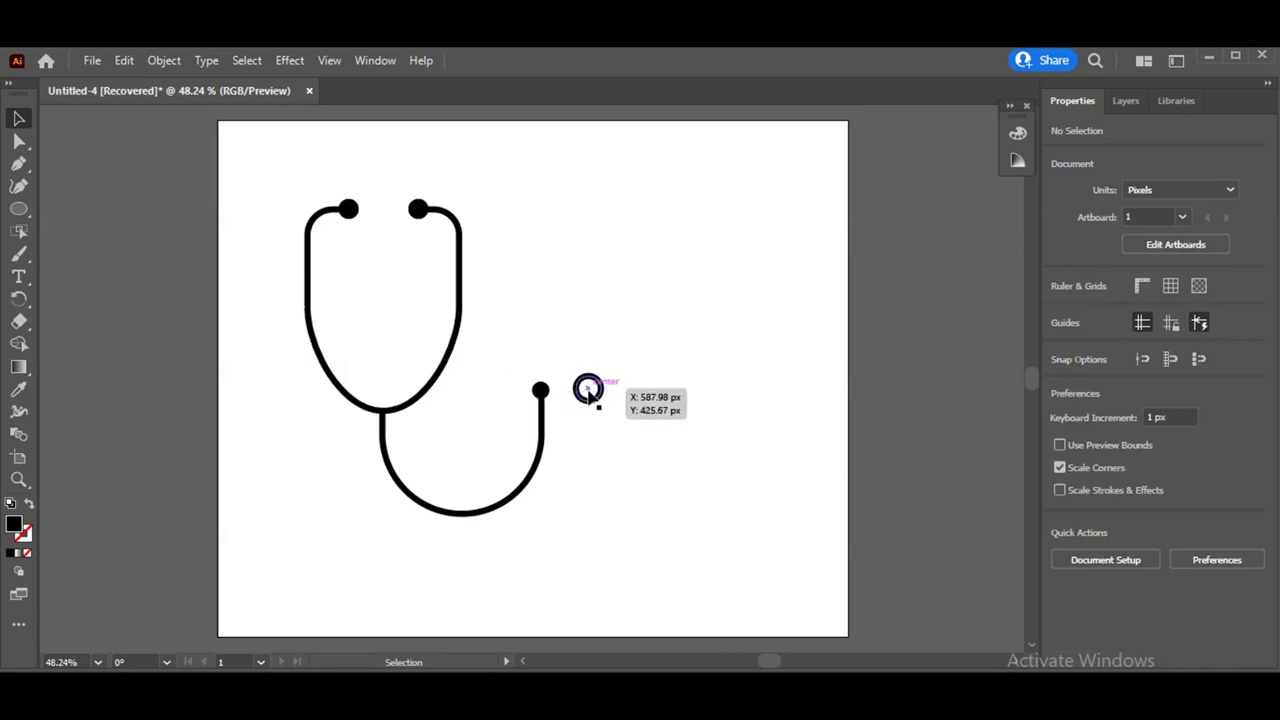
Centre the ring over the tube-end dot and set its stroke to 6 pt
left_click_drag(589, 398, 541, 390)
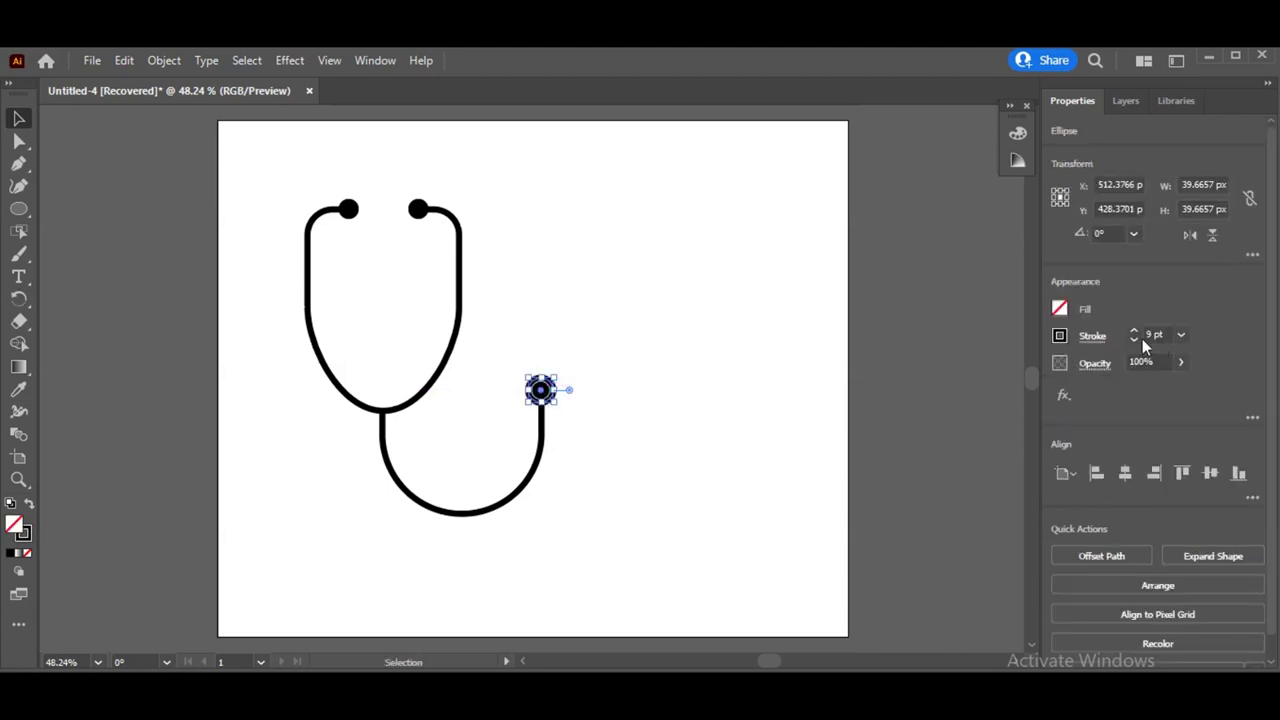
left_click(1135, 339)
left_click(1135, 339)
left_click(1136, 340)
left_click(762, 381)
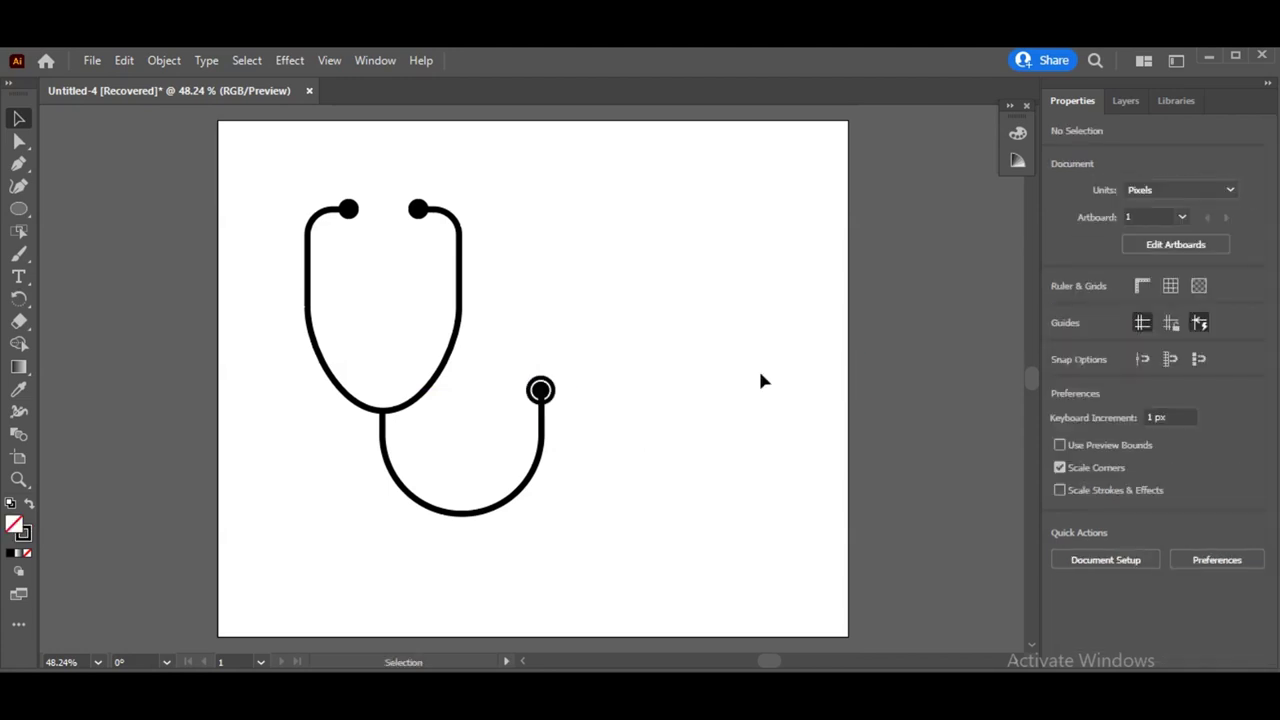
left_click(549, 400)
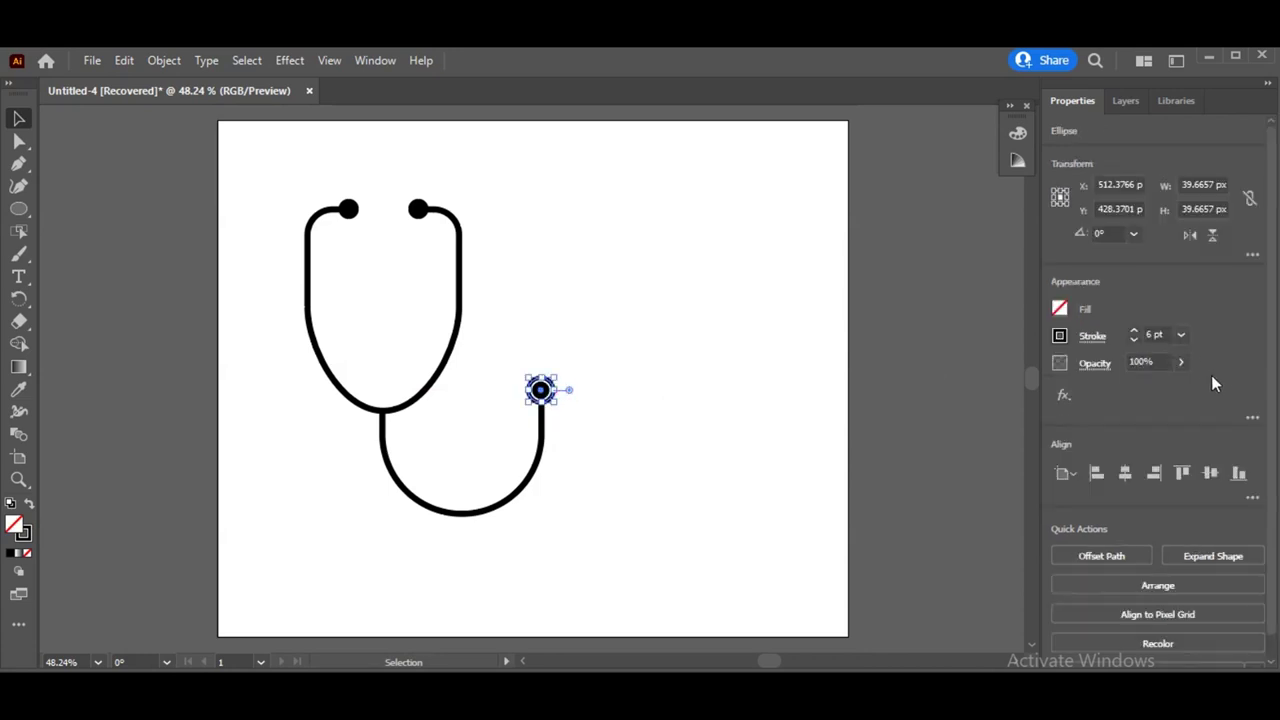
left_click(843, 358)
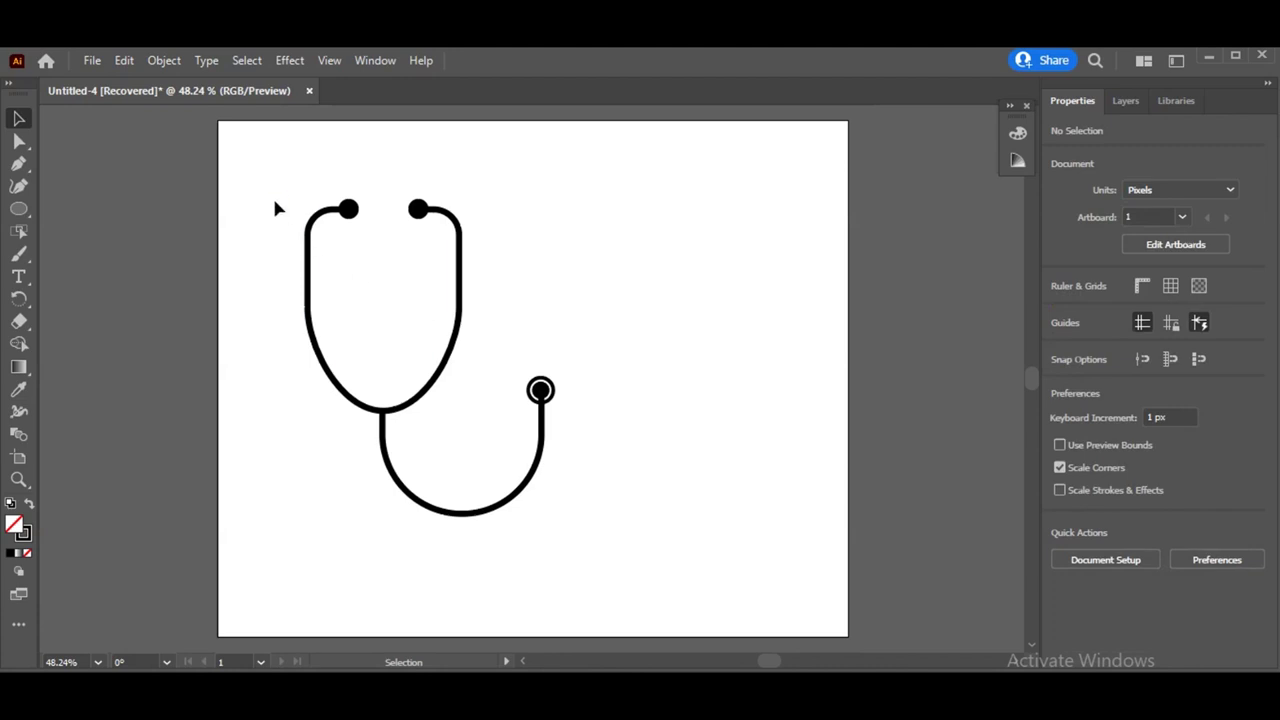
Select the entire stethoscope and lock it with Object > Lock > Selection
left_click_drag(276, 208, 598, 541)
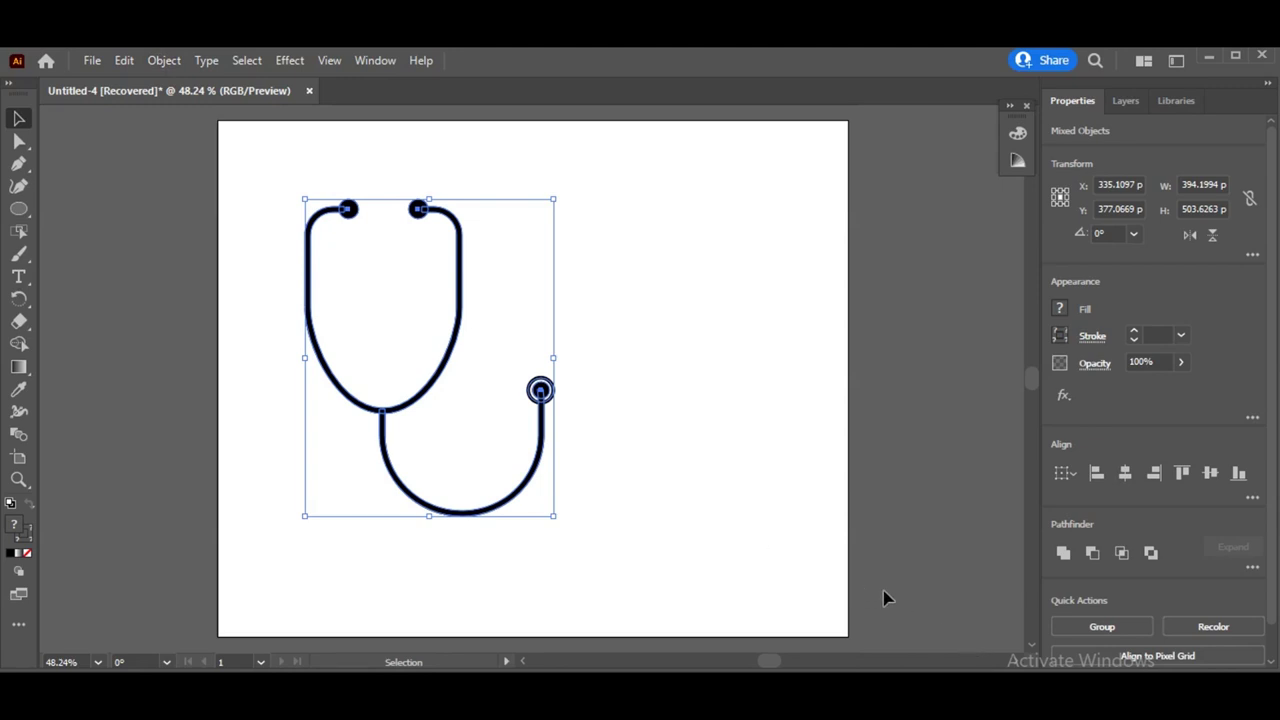
left_click(162, 62)
mouse_move(236, 185)
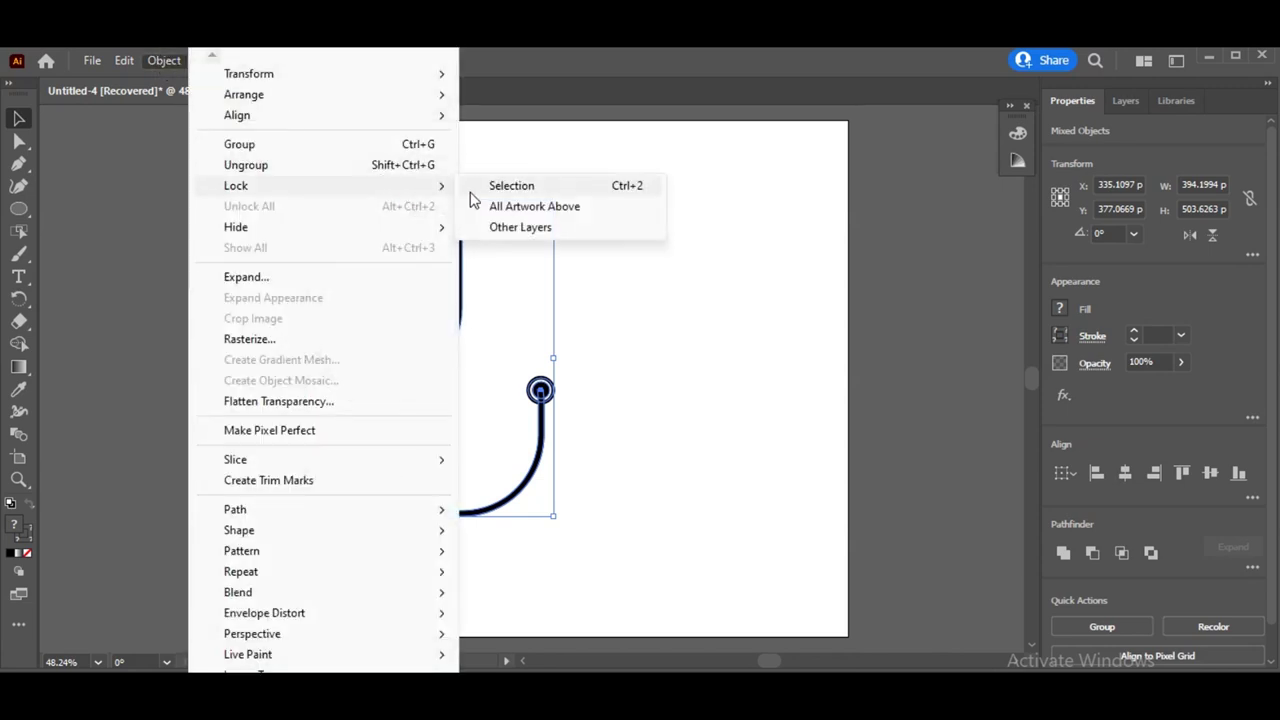
left_click(484, 190)
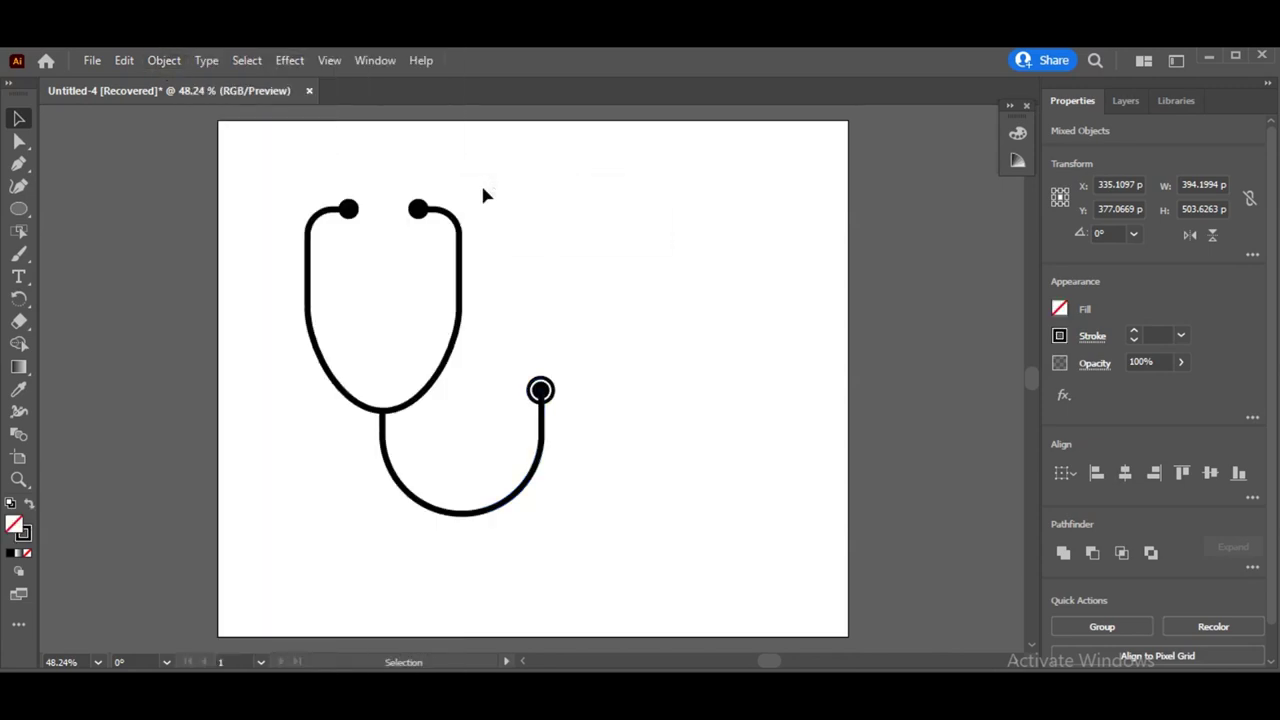
left_click(18, 190)
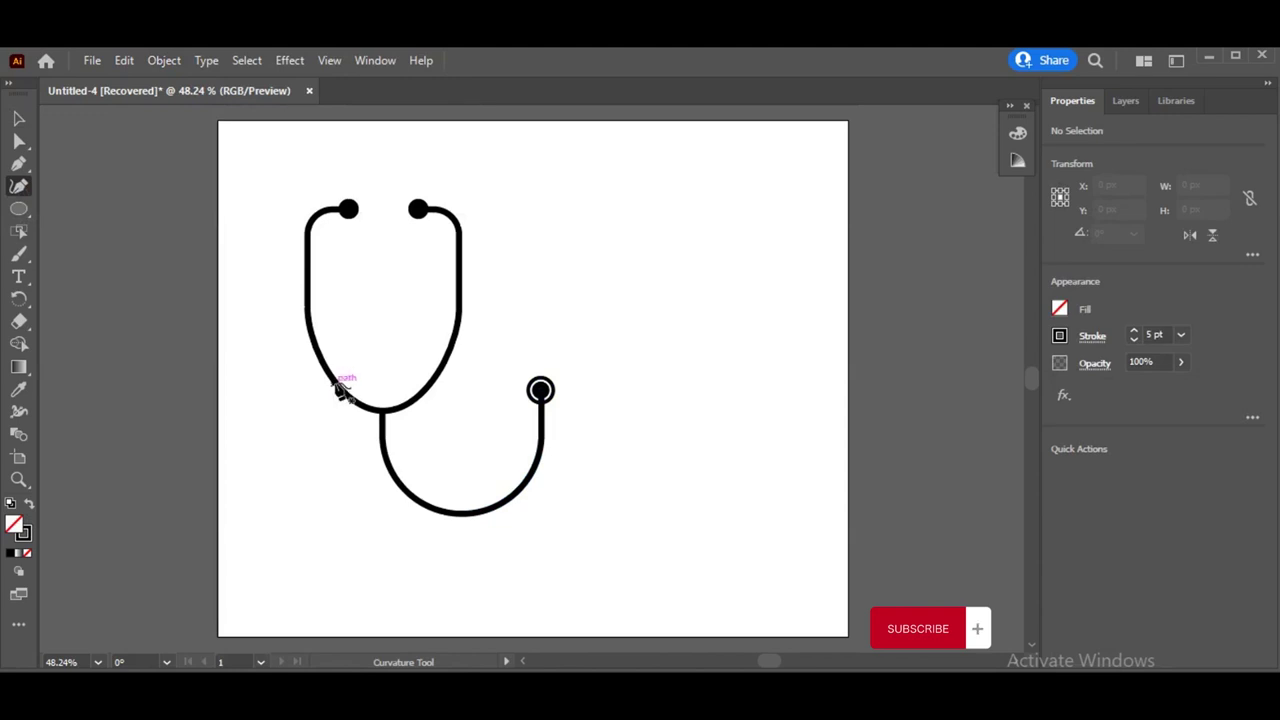
Trace a 5 pt curve along the tubing's bottom, from lower left to lower right, with the Curvature tool
left_click(334, 384)
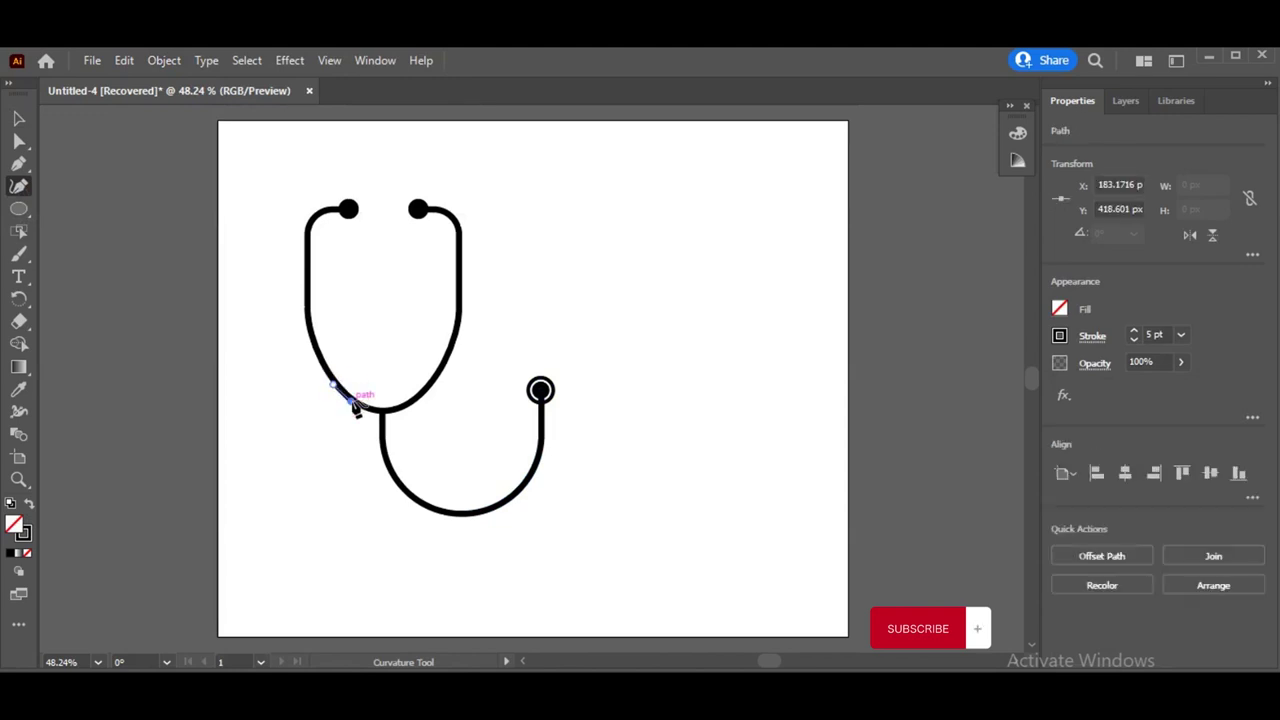
left_click(373, 408)
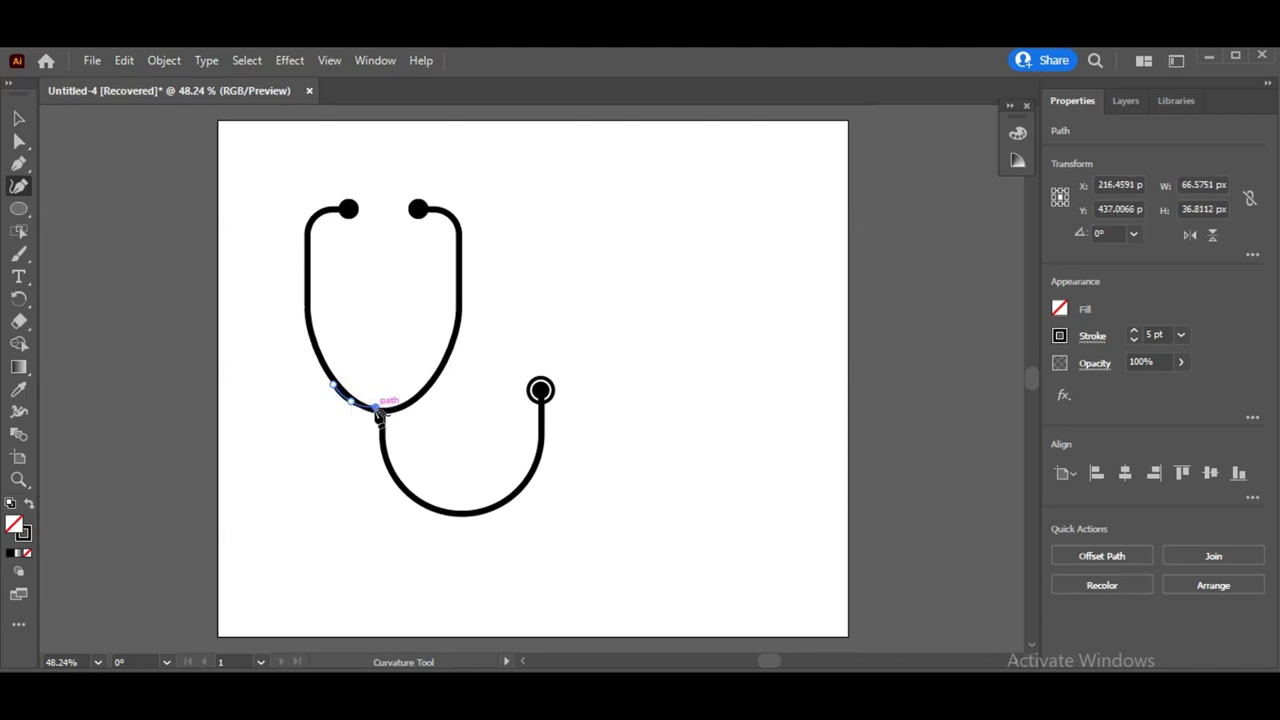
key("Escape")
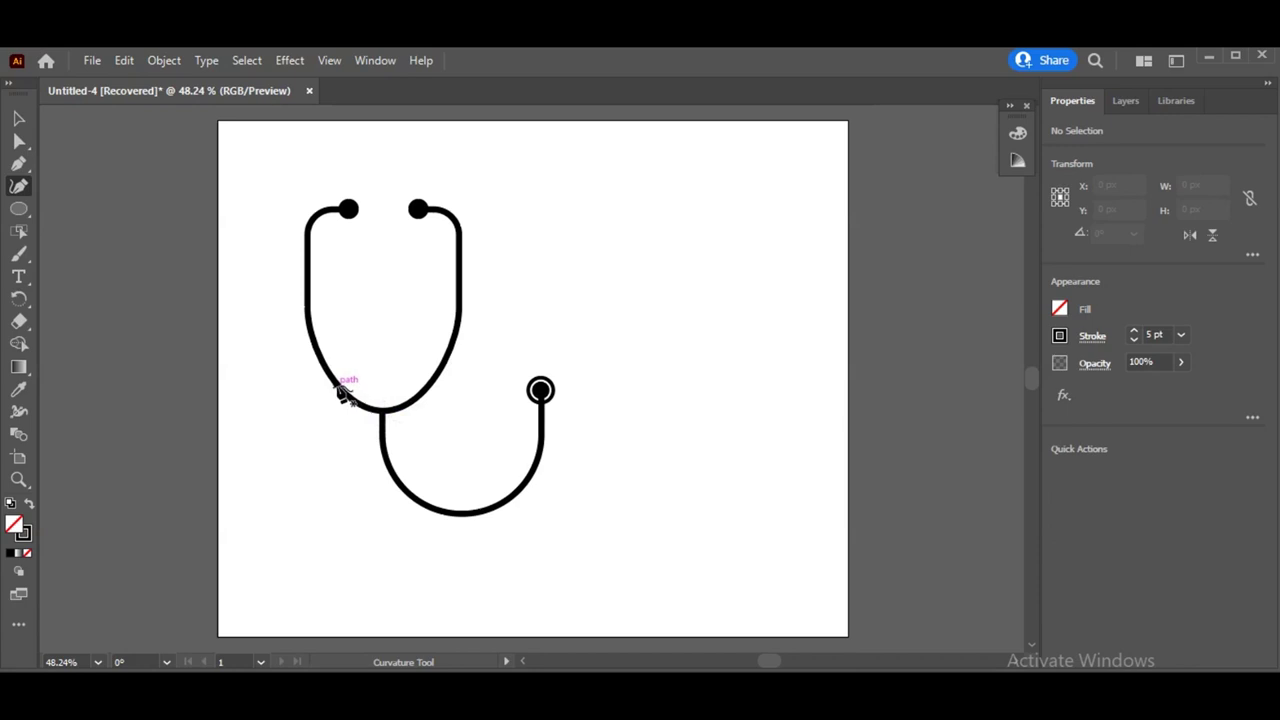
left_click(336, 387)
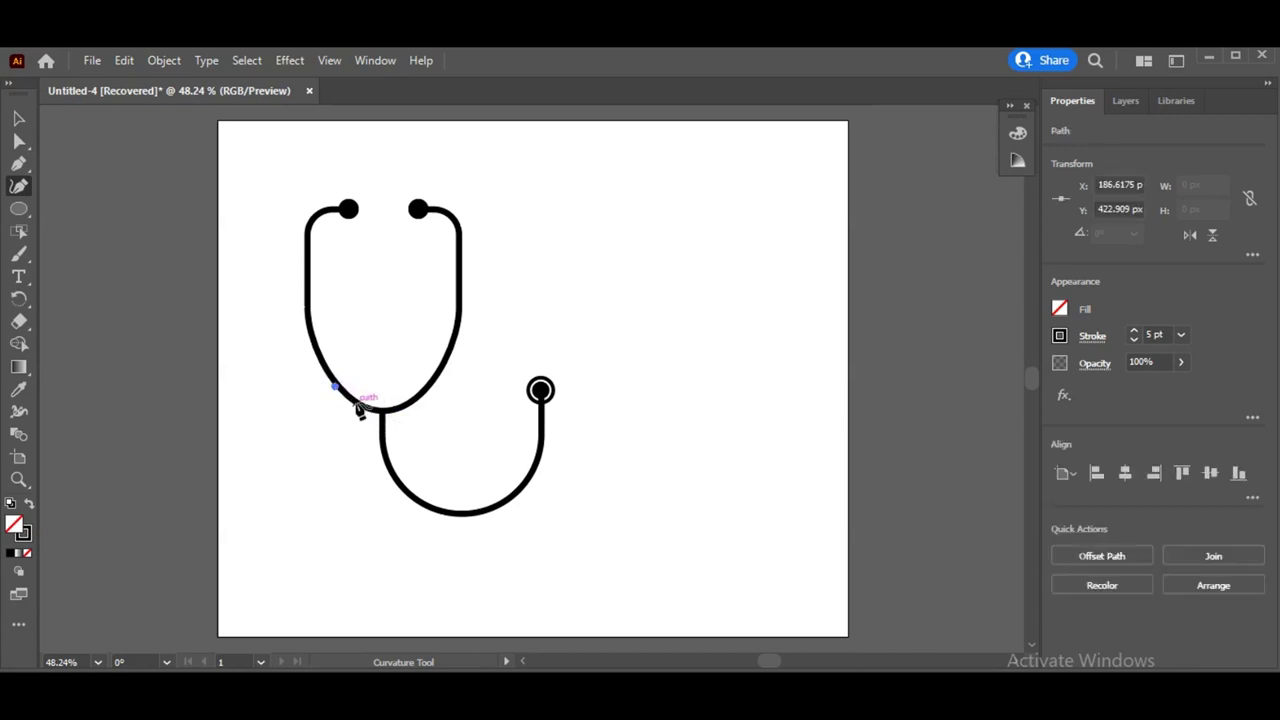
left_click(356, 404)
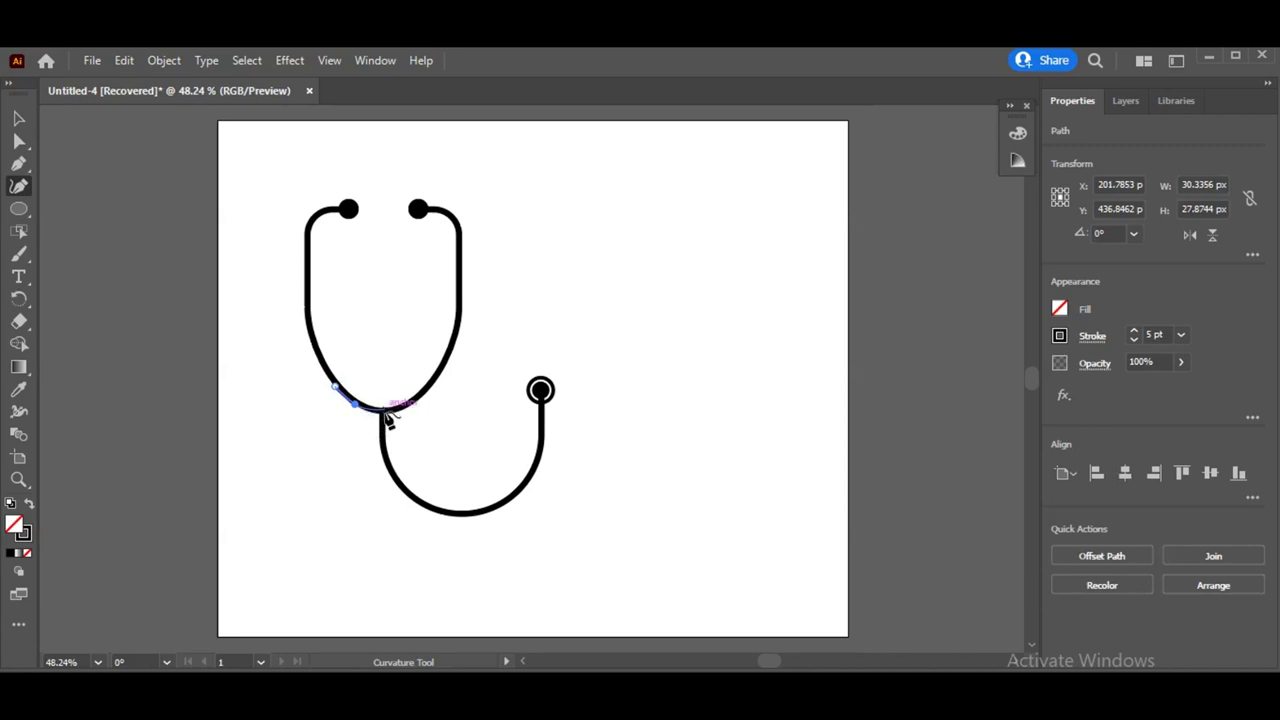
left_click(385, 418)
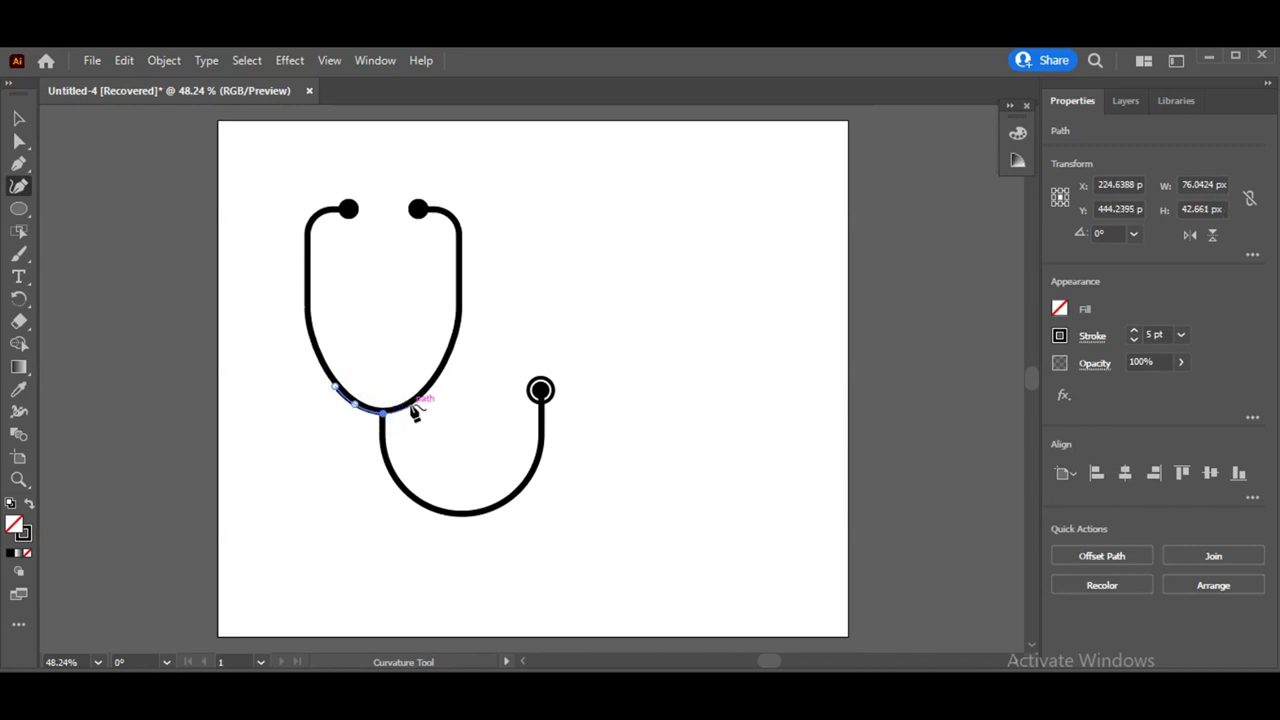
left_click(411, 404)
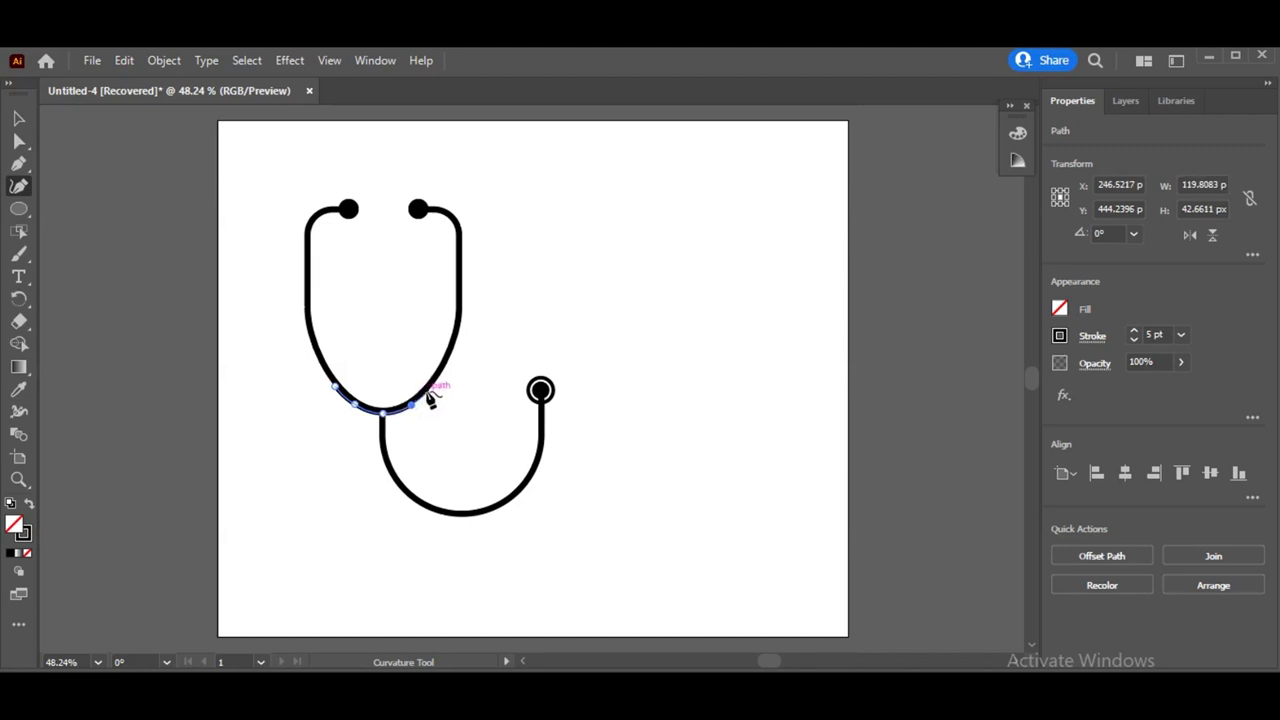
left_click(430, 396)
left_click(18, 118)
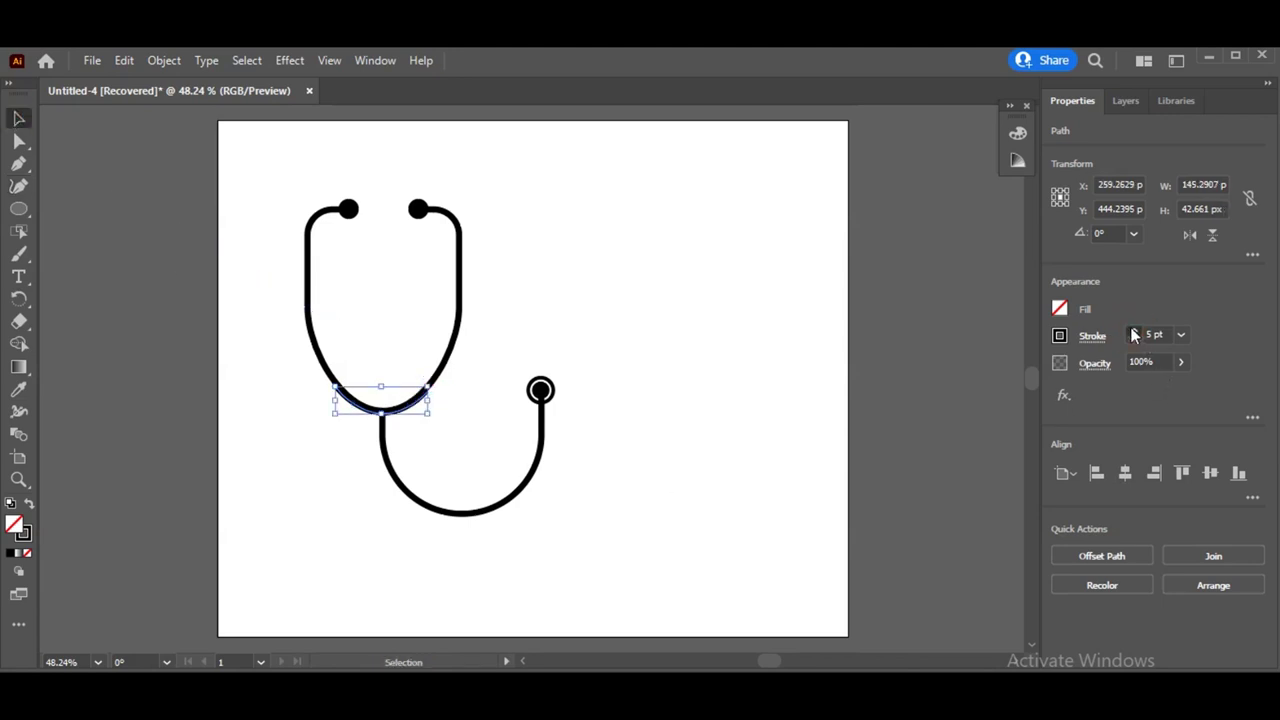
Thicken the yoke band to 15 pt and nudge it up two steps
scroll(1134, 334, "up", 7)
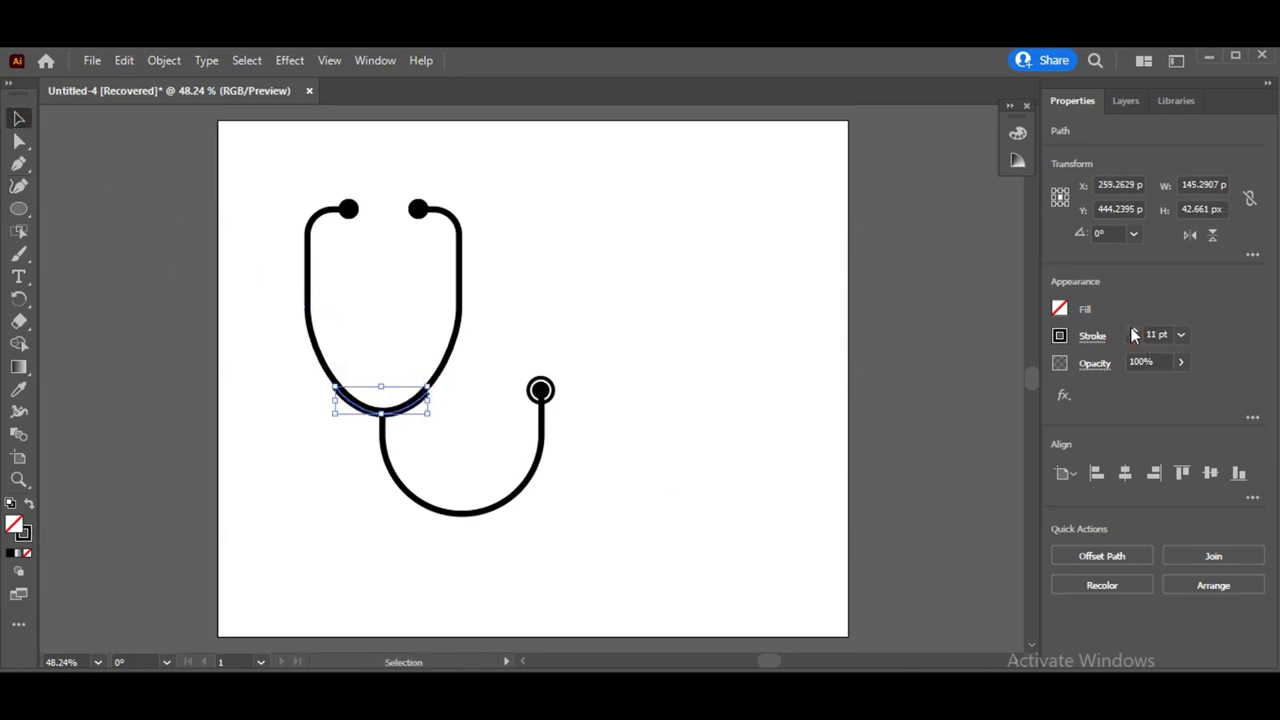
left_click(808, 418)
left_click(403, 408)
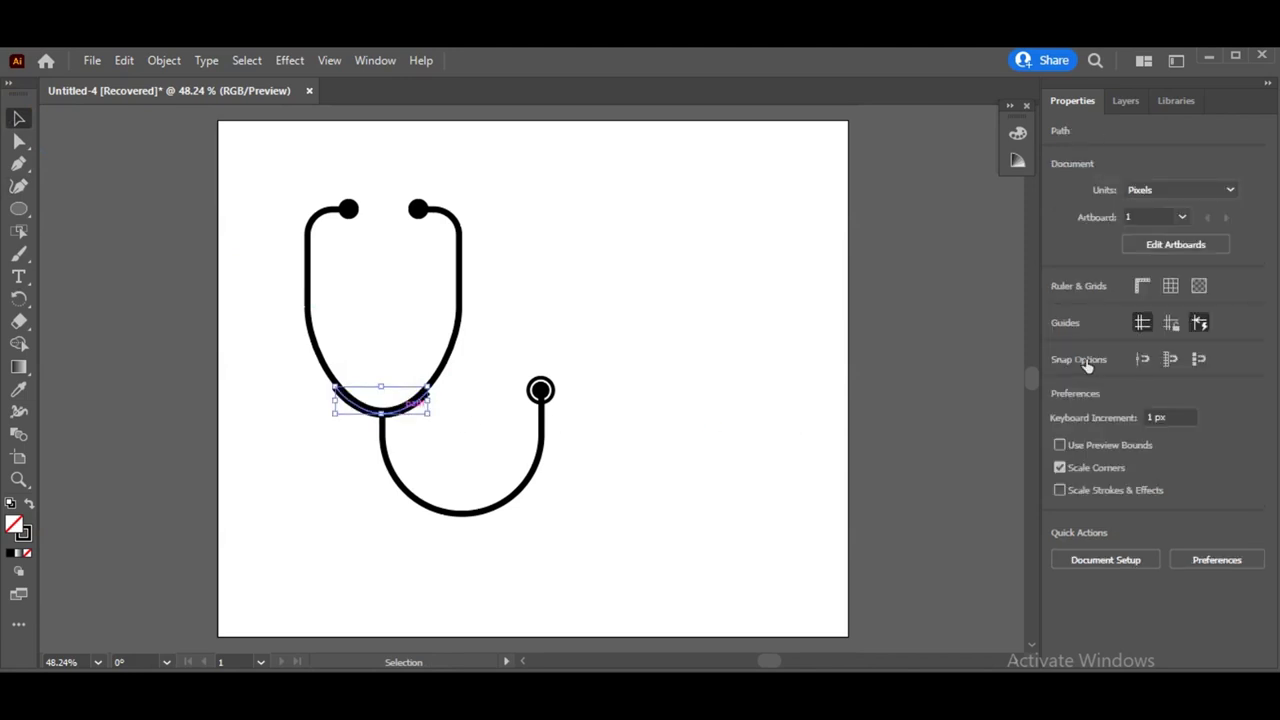
left_click(1134, 331)
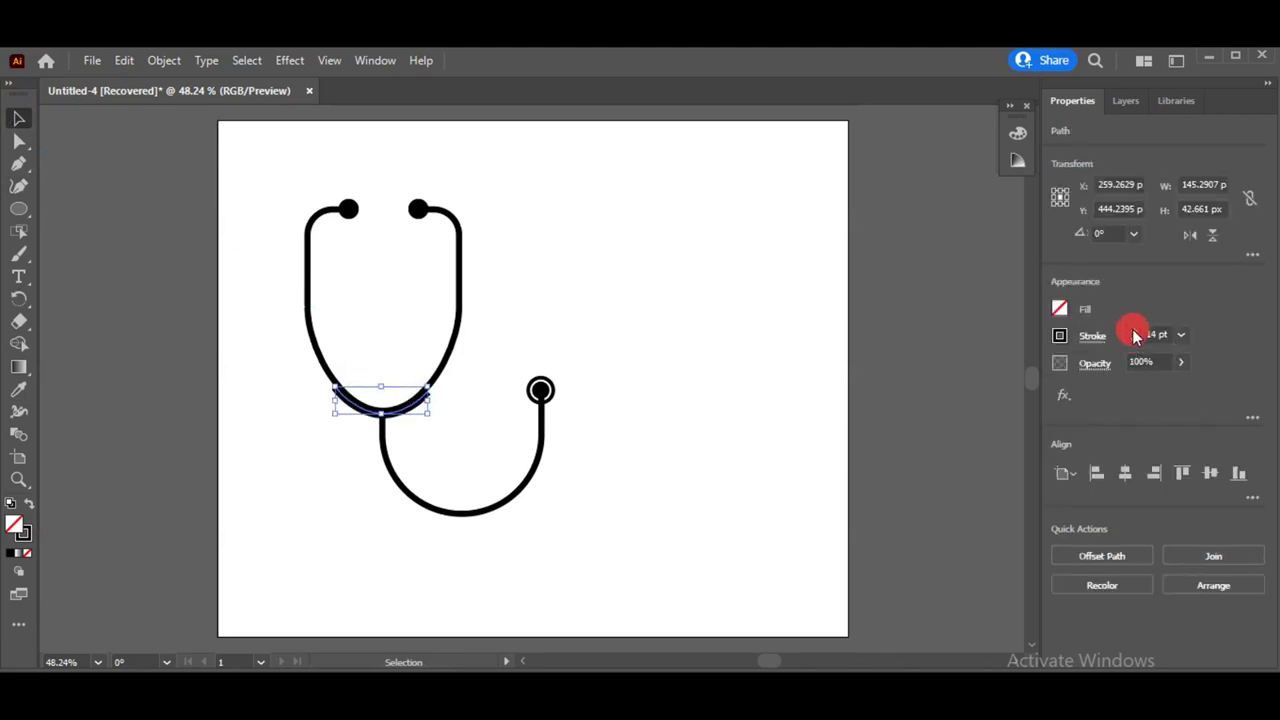
left_click(1134, 331)
left_click(1134, 331)
key("Up")
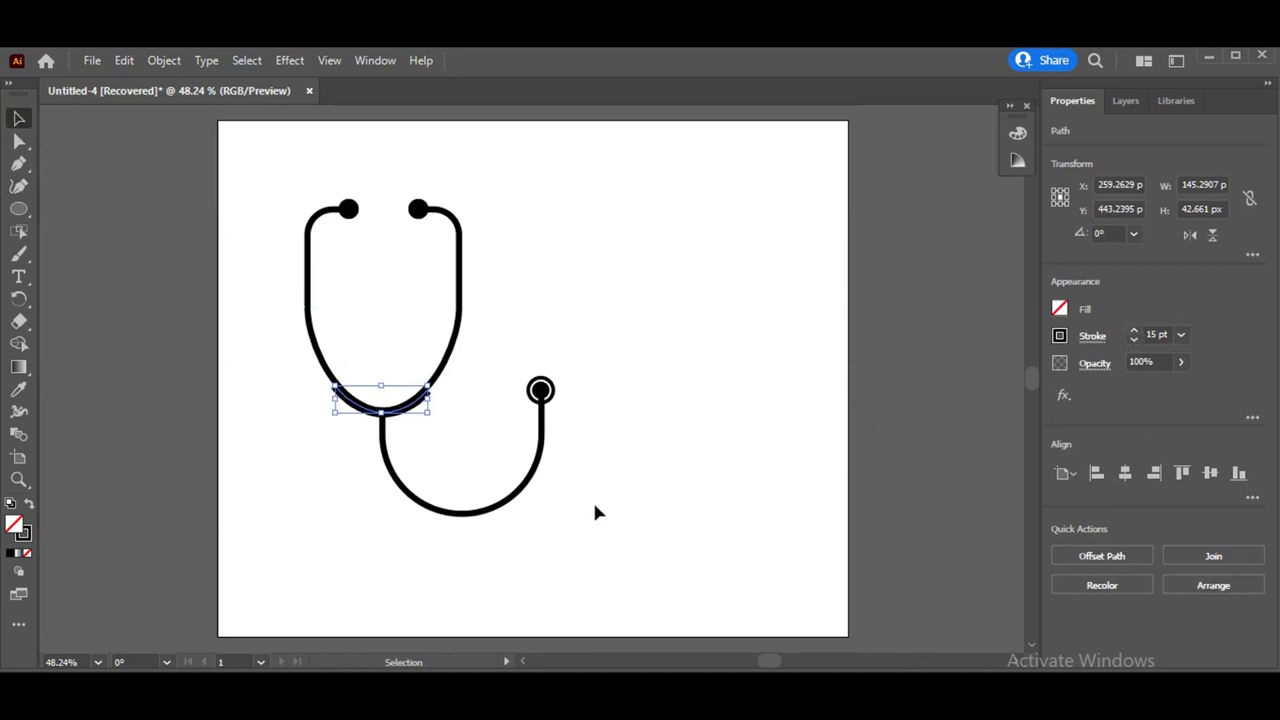
key("Up")
left_click(592, 499)
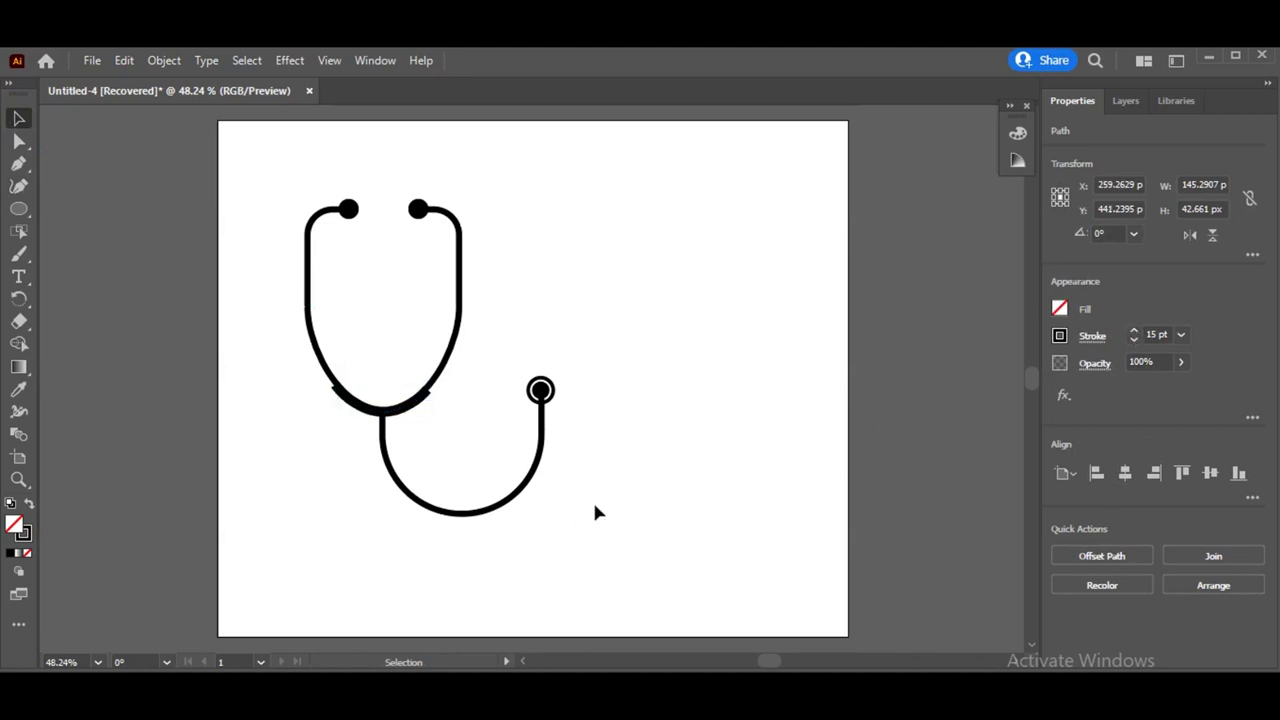
Raise the yoke band's stroke weight further to 19 pt
left_click(411, 412)
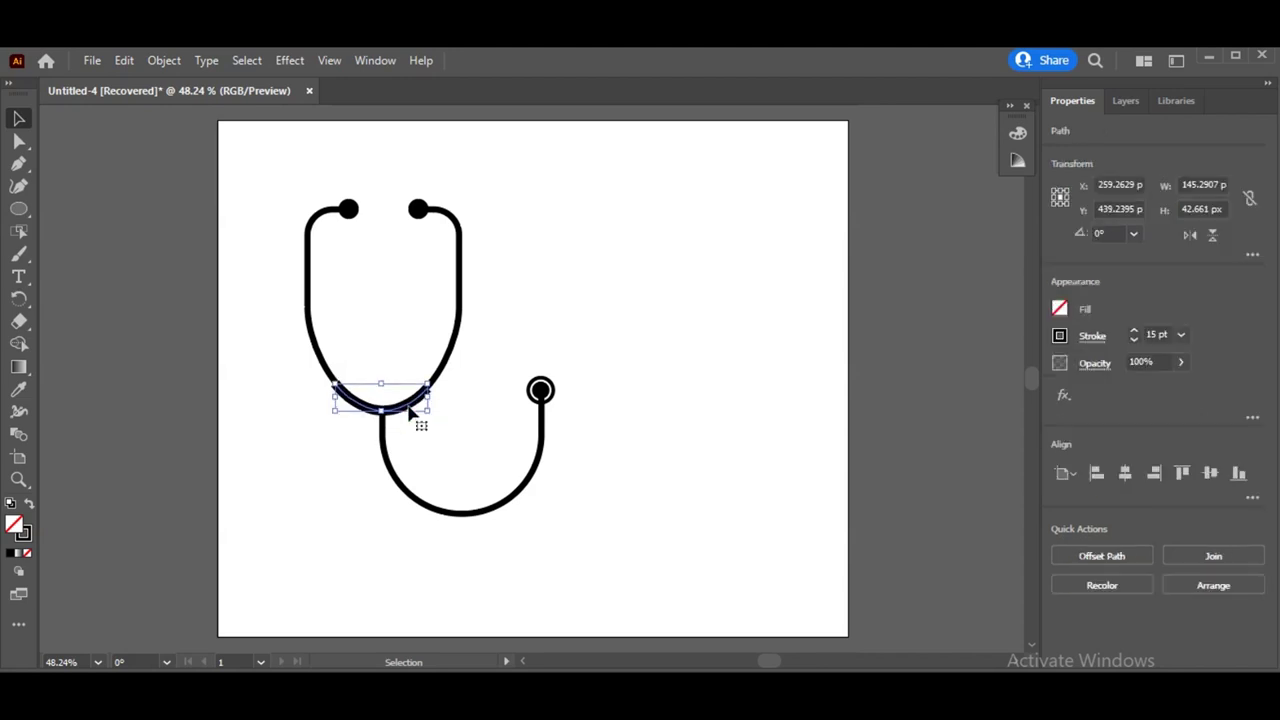
left_click(1134, 331)
left_click(1134, 331)
left_click(726, 410)
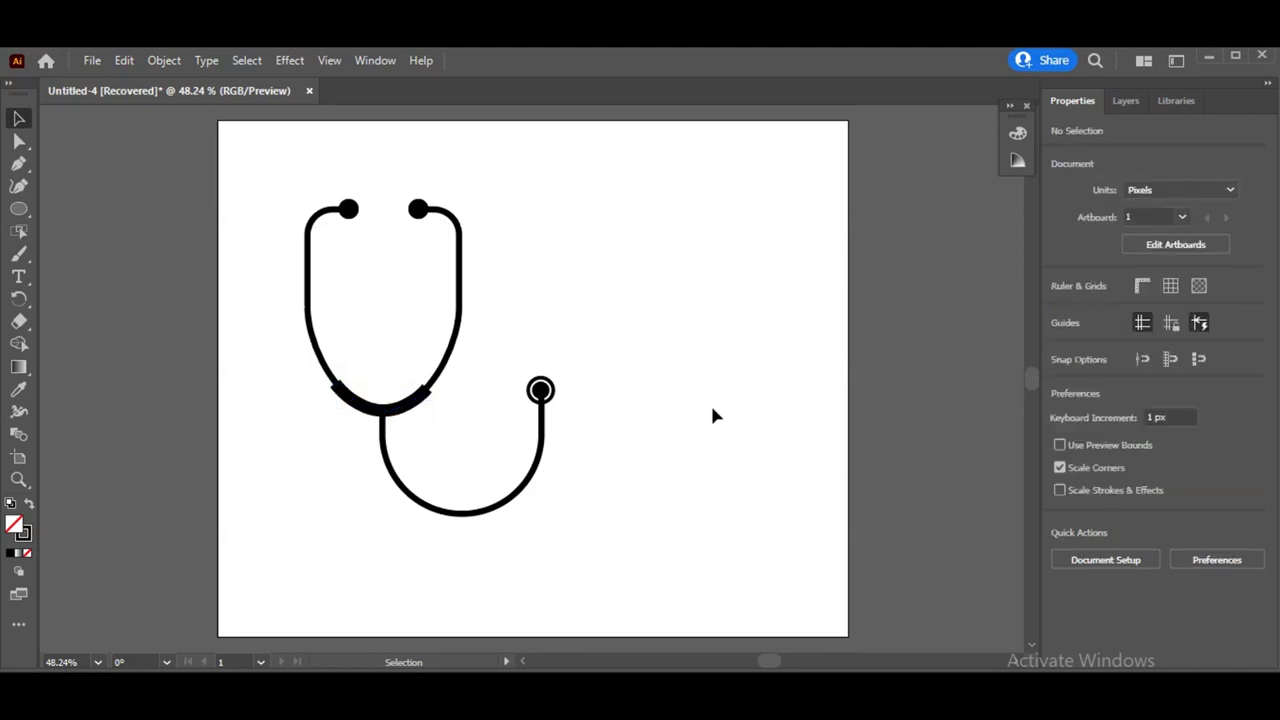
left_click(164, 60)
Unlock all stethoscope parts and merge the U tube with the chestpiece using Shape Builder
left_click(268, 210)
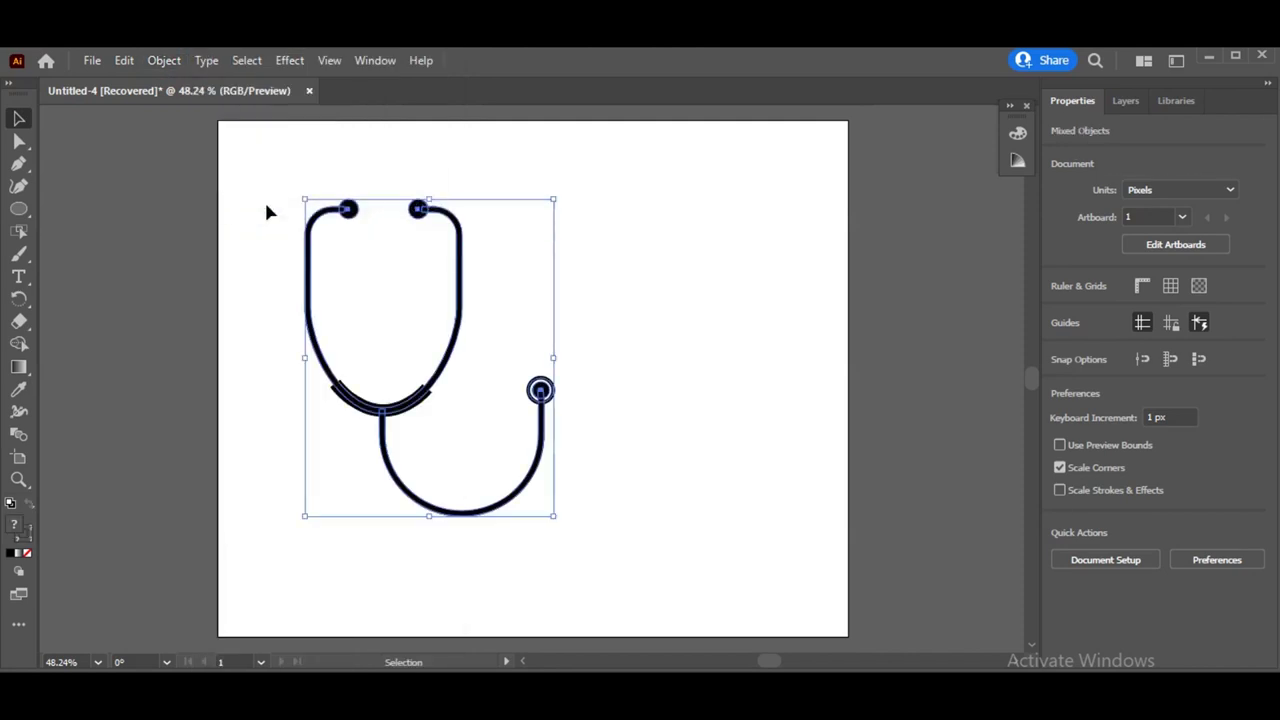
left_click(266, 211)
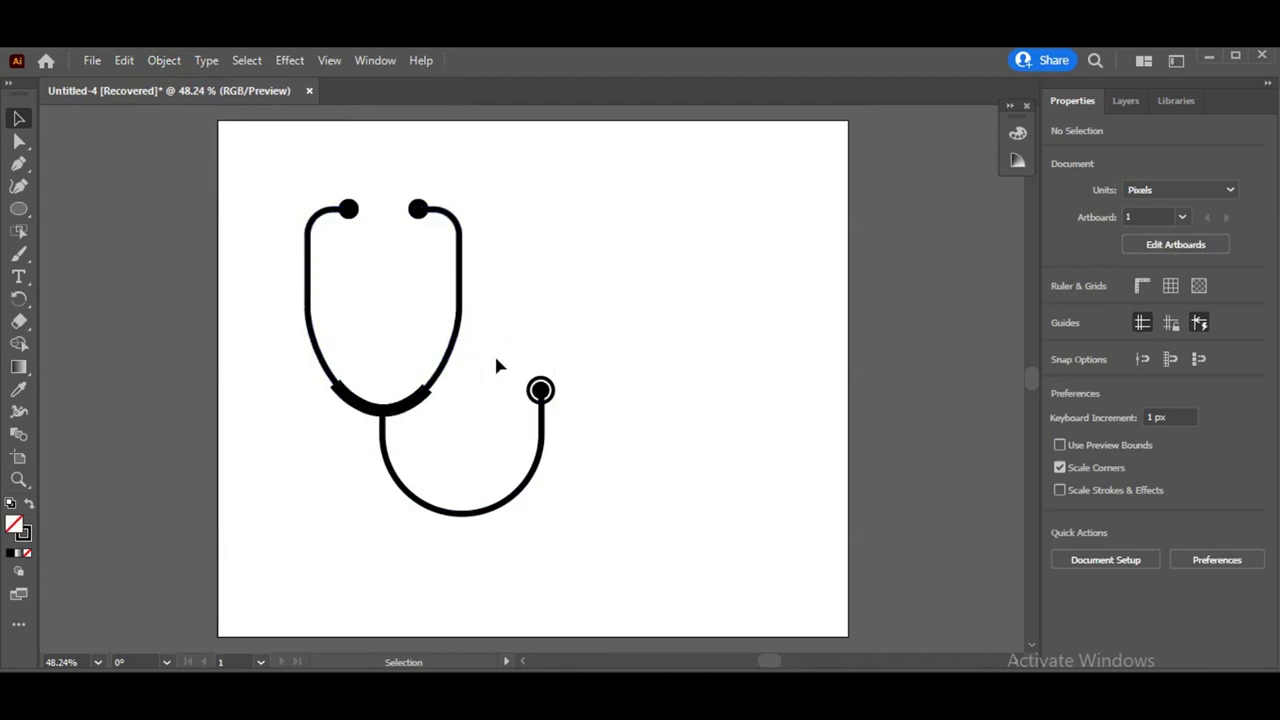
left_click_drag(495, 358, 565, 426)
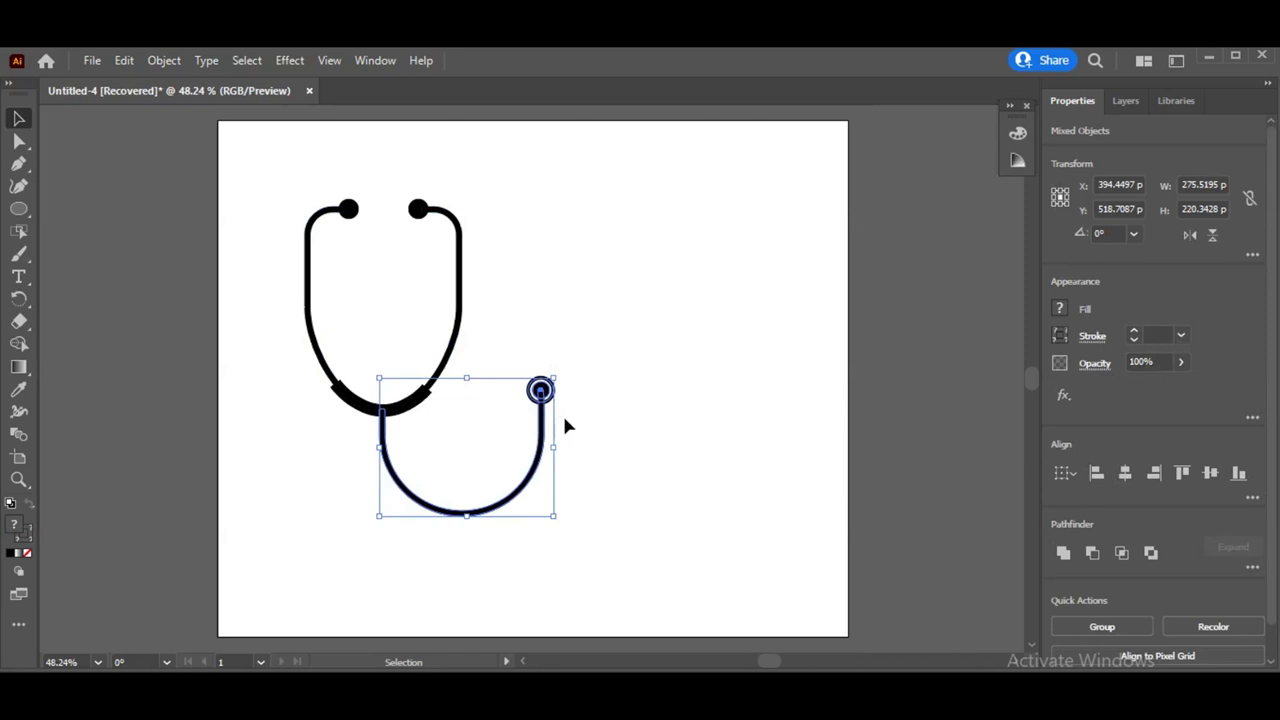
left_click(18, 343)
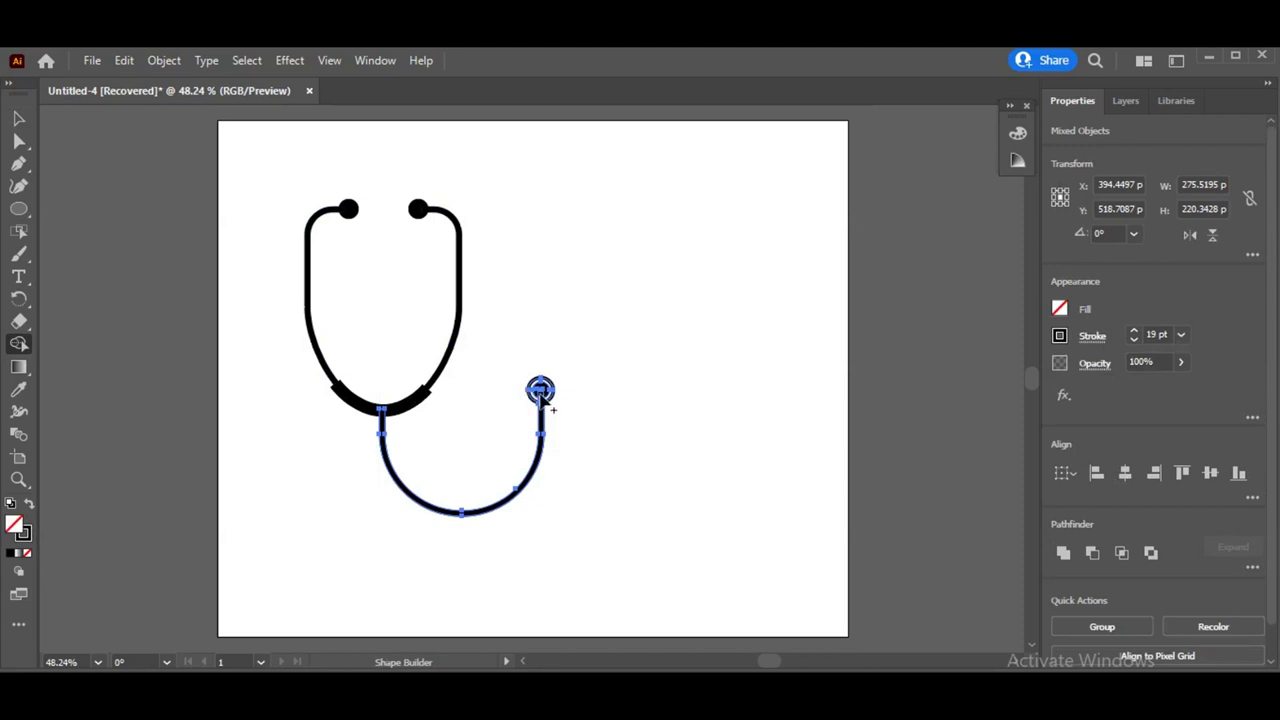
left_click(548, 443)
Undo the merge and inspect the chestpiece anchor points with Direct Selection
right_click(549, 443)
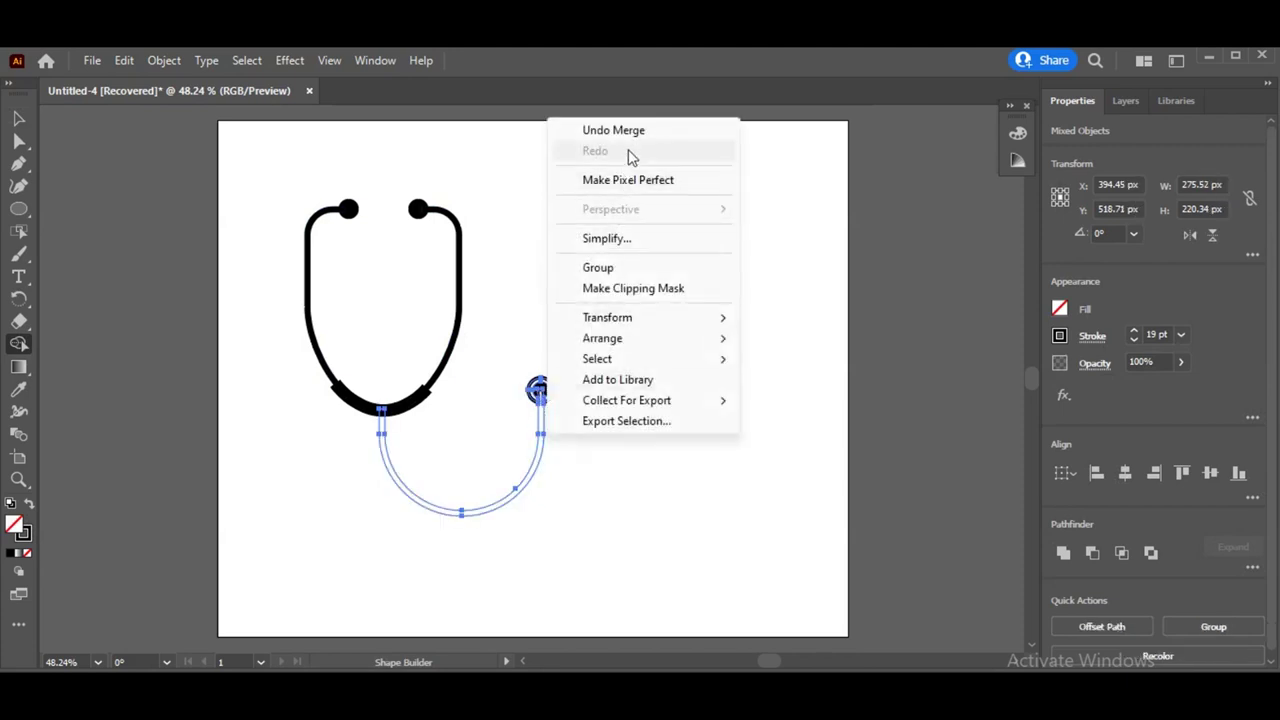
left_click(630, 140)
left_click(19, 141)
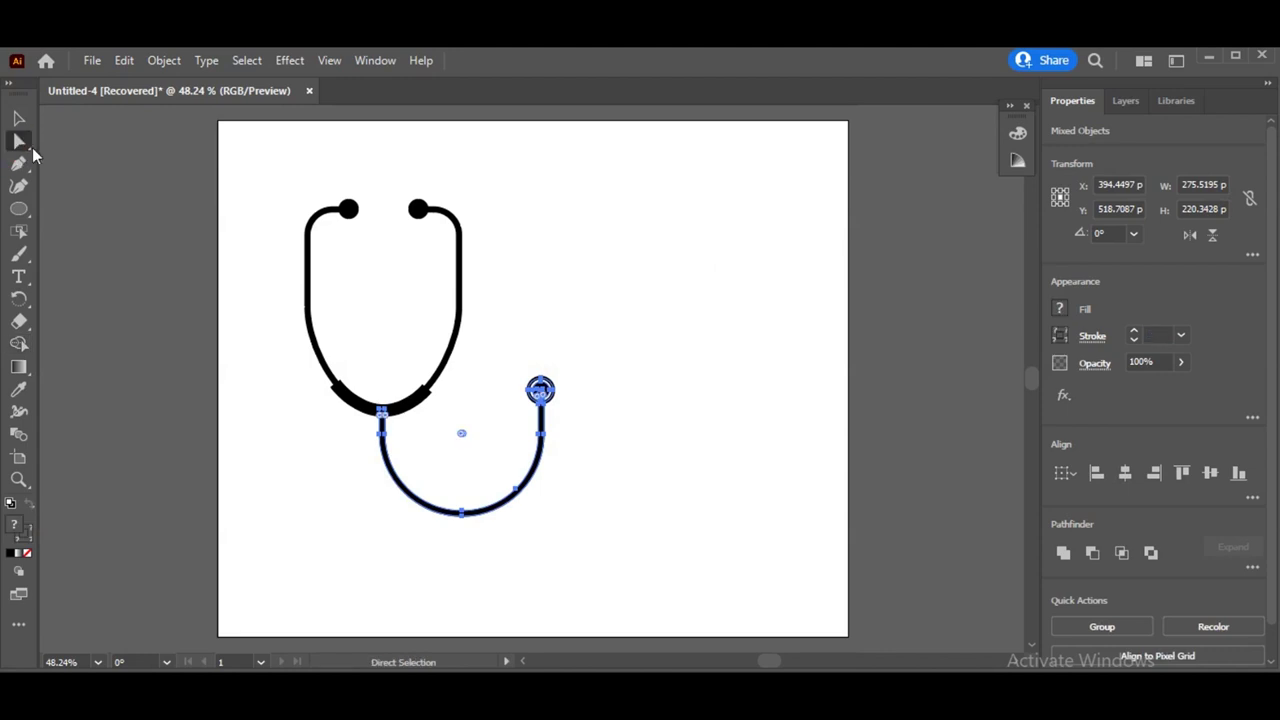
left_click_drag(522, 369, 580, 424)
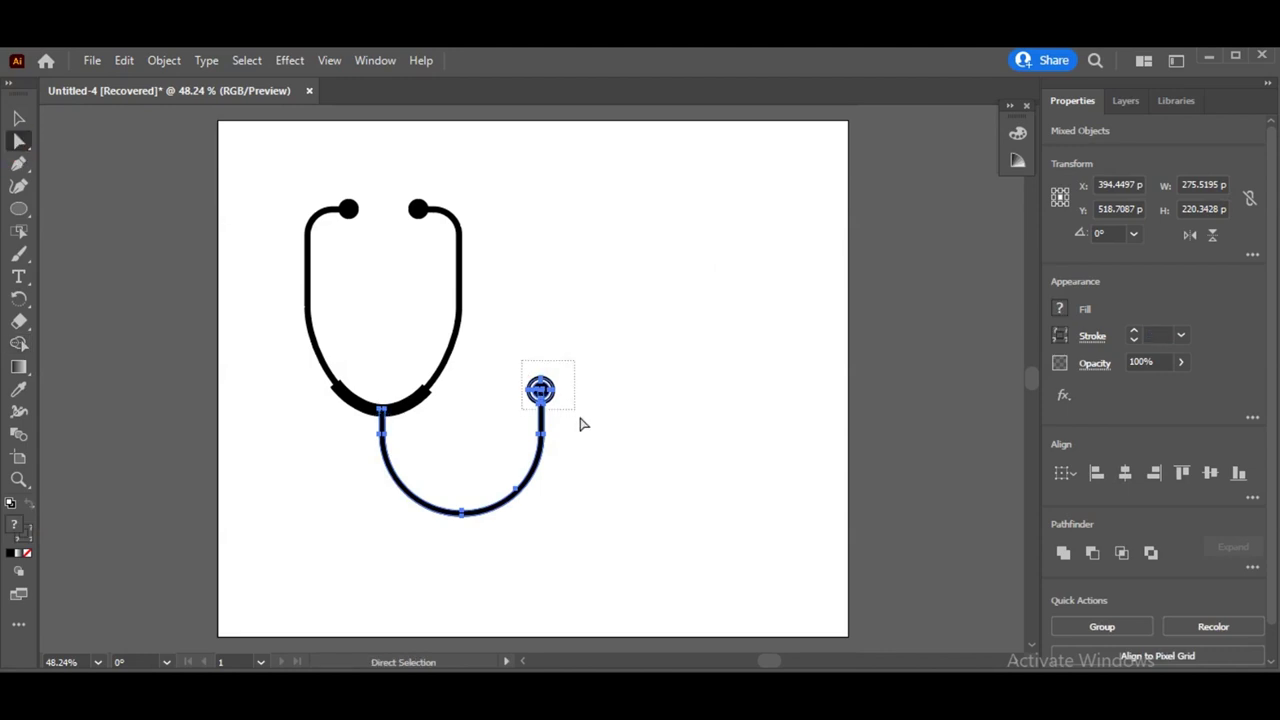
left_click(17, 118)
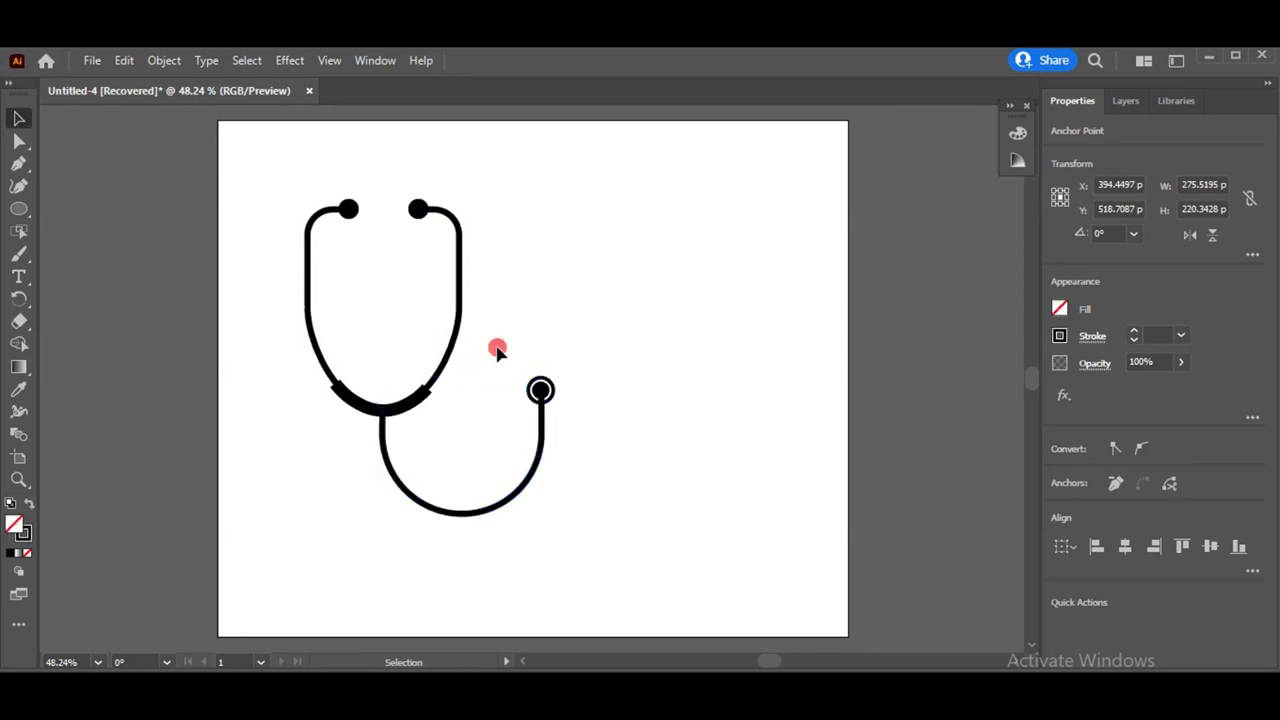
Expand the U tube and chestpiece with Fill and Stroke into filled shapes
left_click_drag(497, 349, 580, 431)
left_click(155, 62)
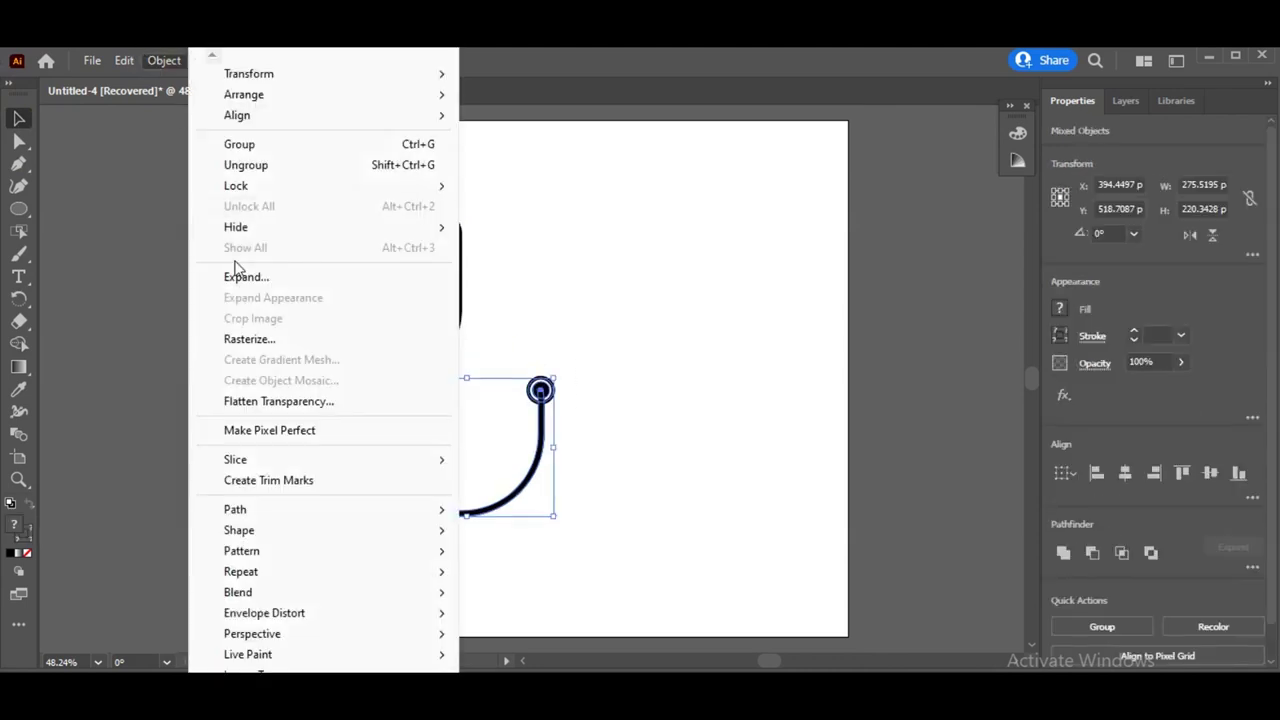
left_click(238, 276)
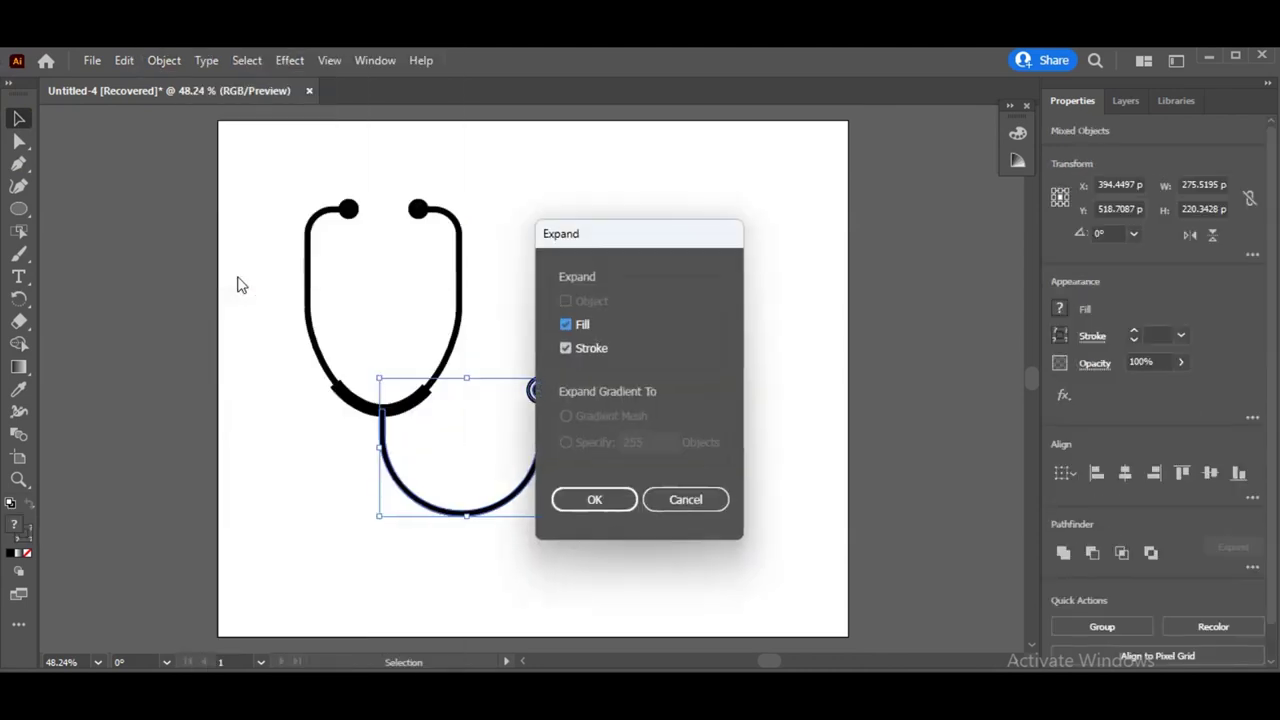
left_click(572, 500)
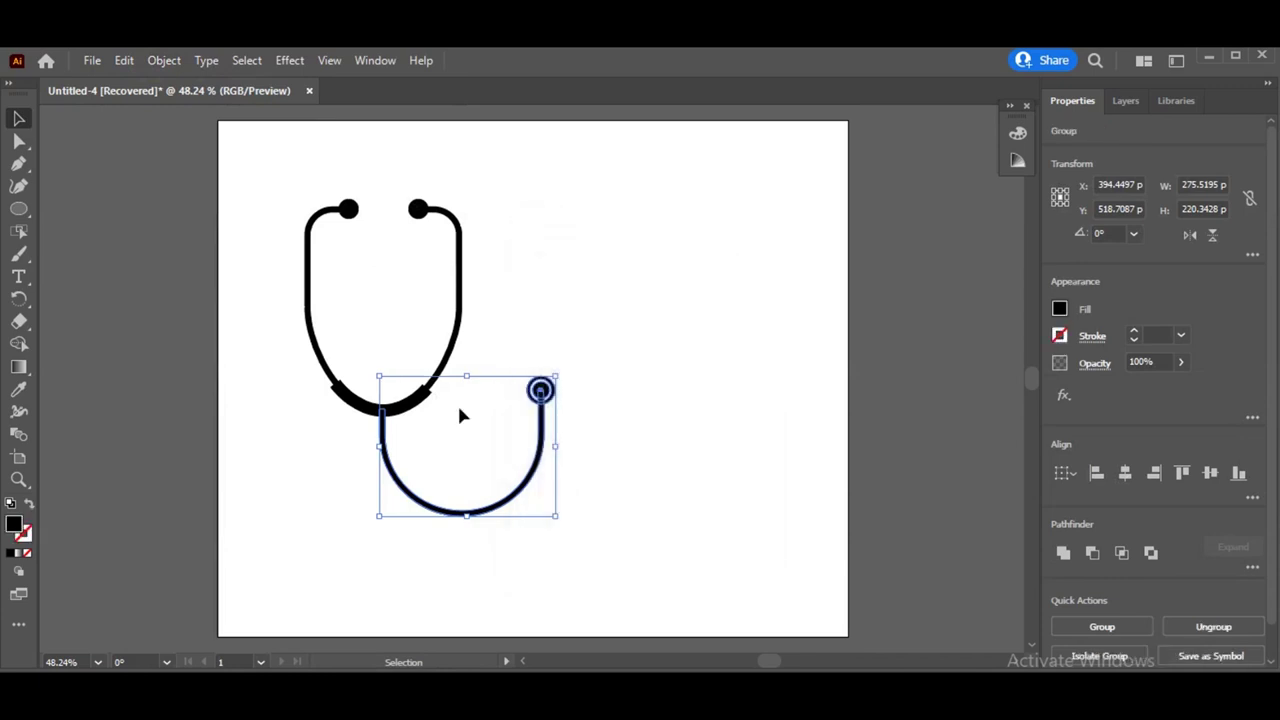
Merge the chestpiece ring into a solid black disk with Shape Builder, then deselect
left_click(18, 343)
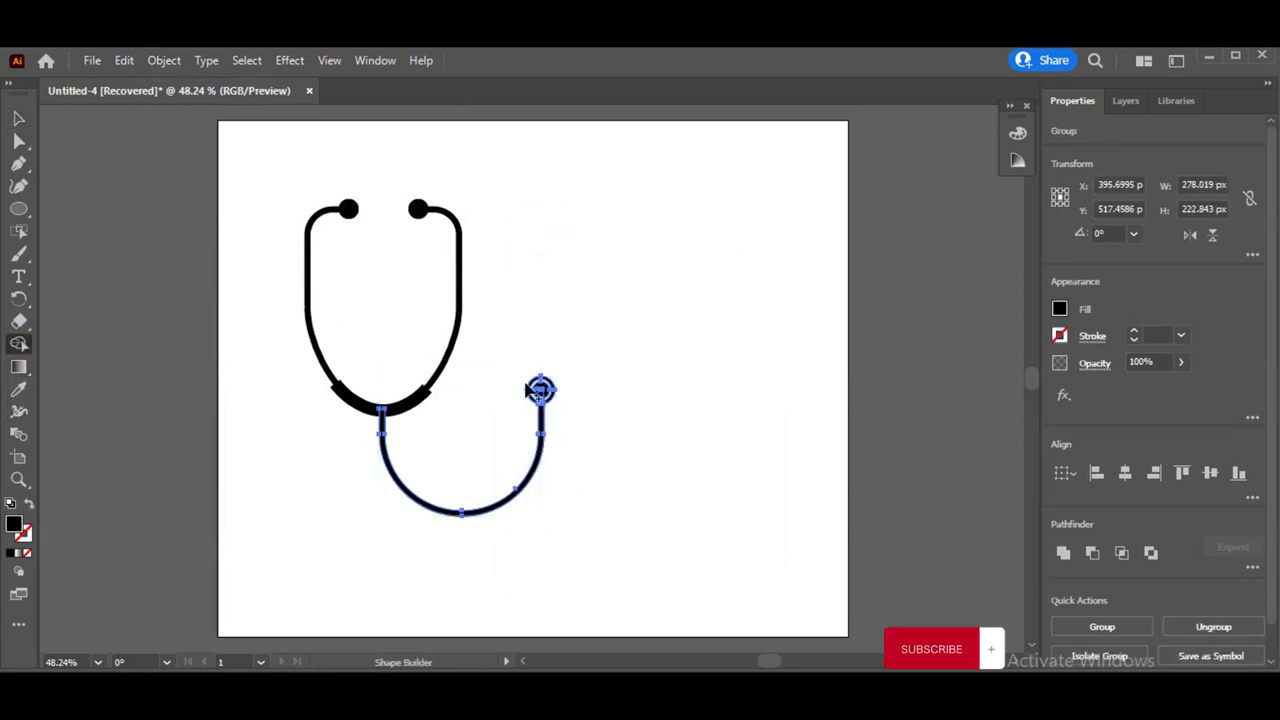
left_click(540, 390)
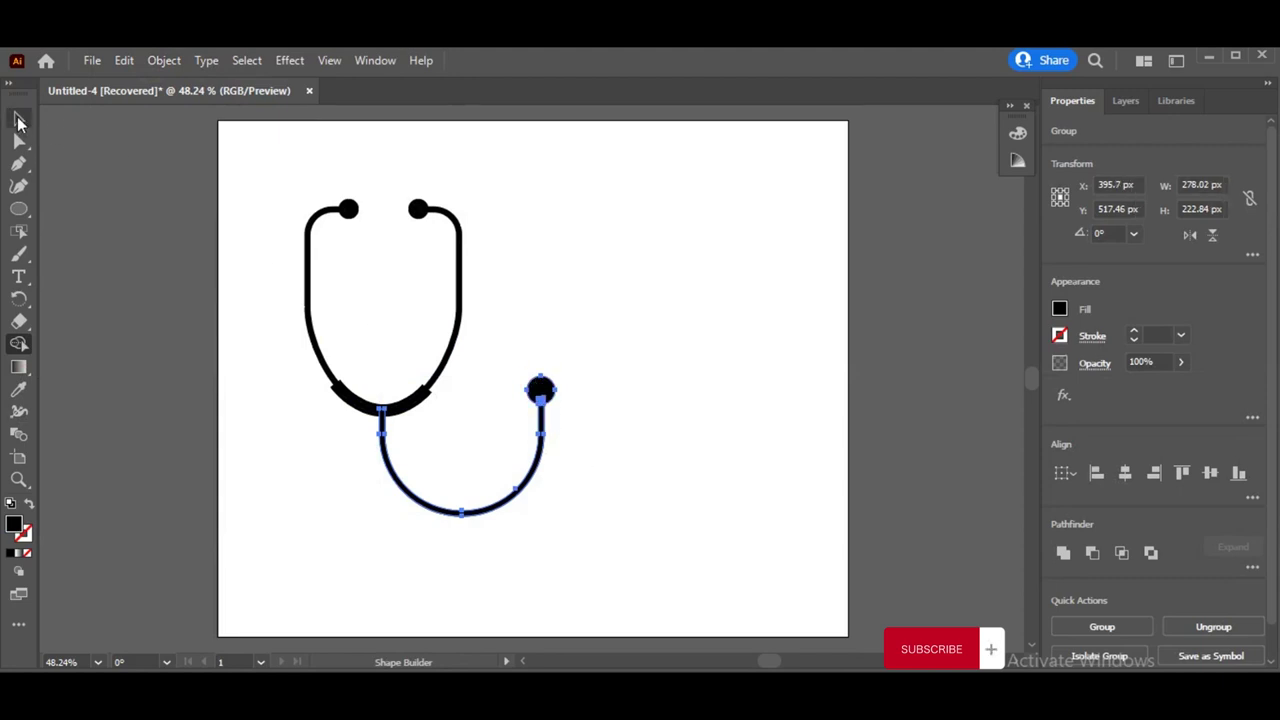
left_click(18, 118)
left_click(694, 505)
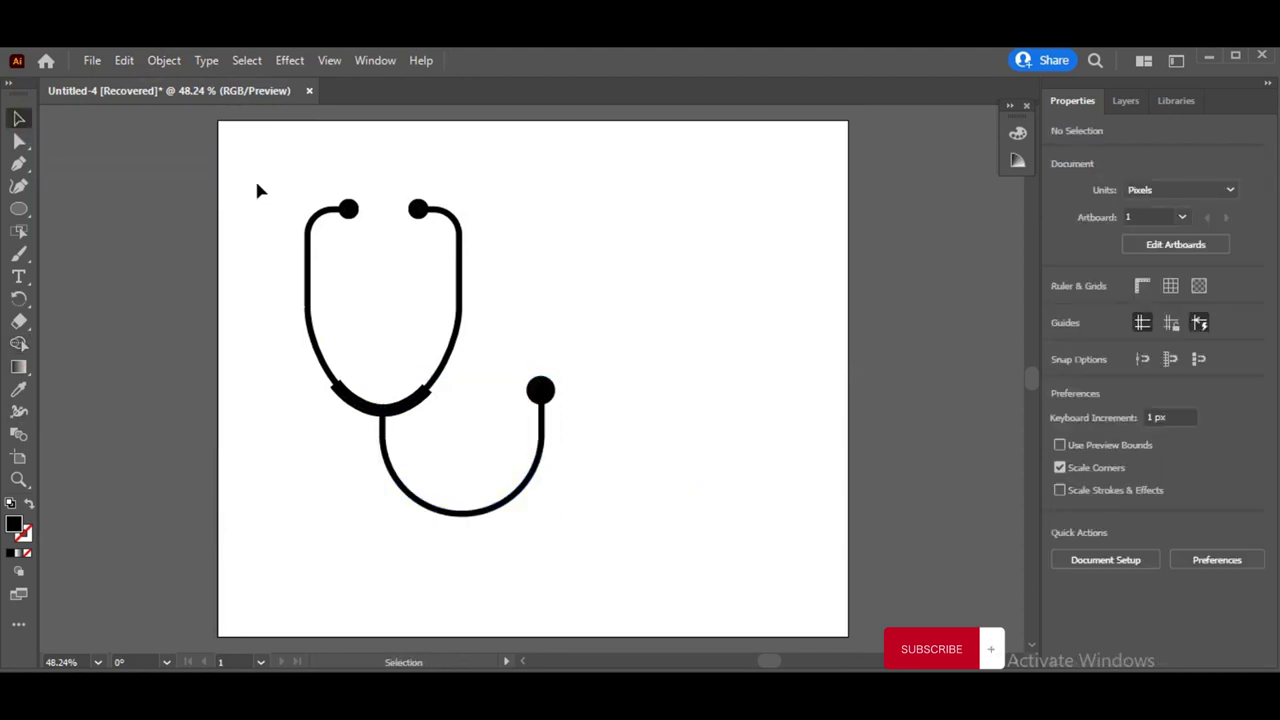
Expand every stethoscope stroke via Object > Expand and combine all pieces with Pathfinder Unite
left_click_drag(263, 180, 452, 407)
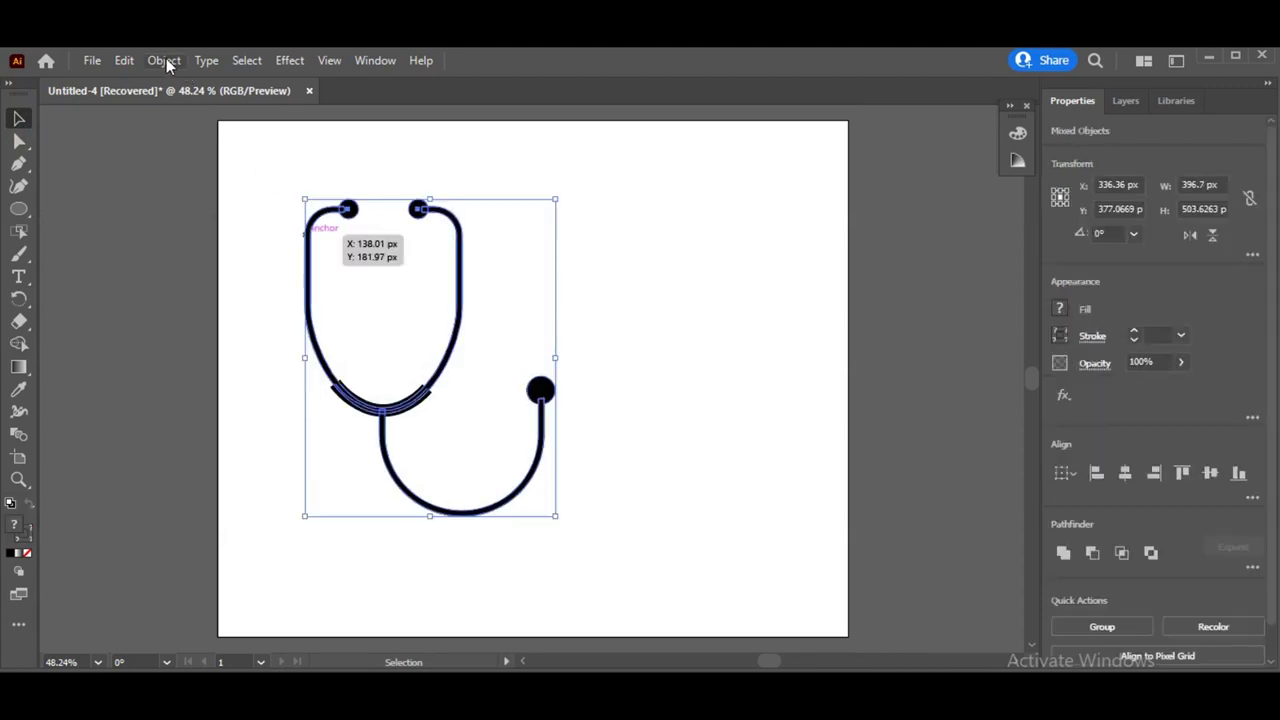
left_click(164, 60)
left_click(270, 278)
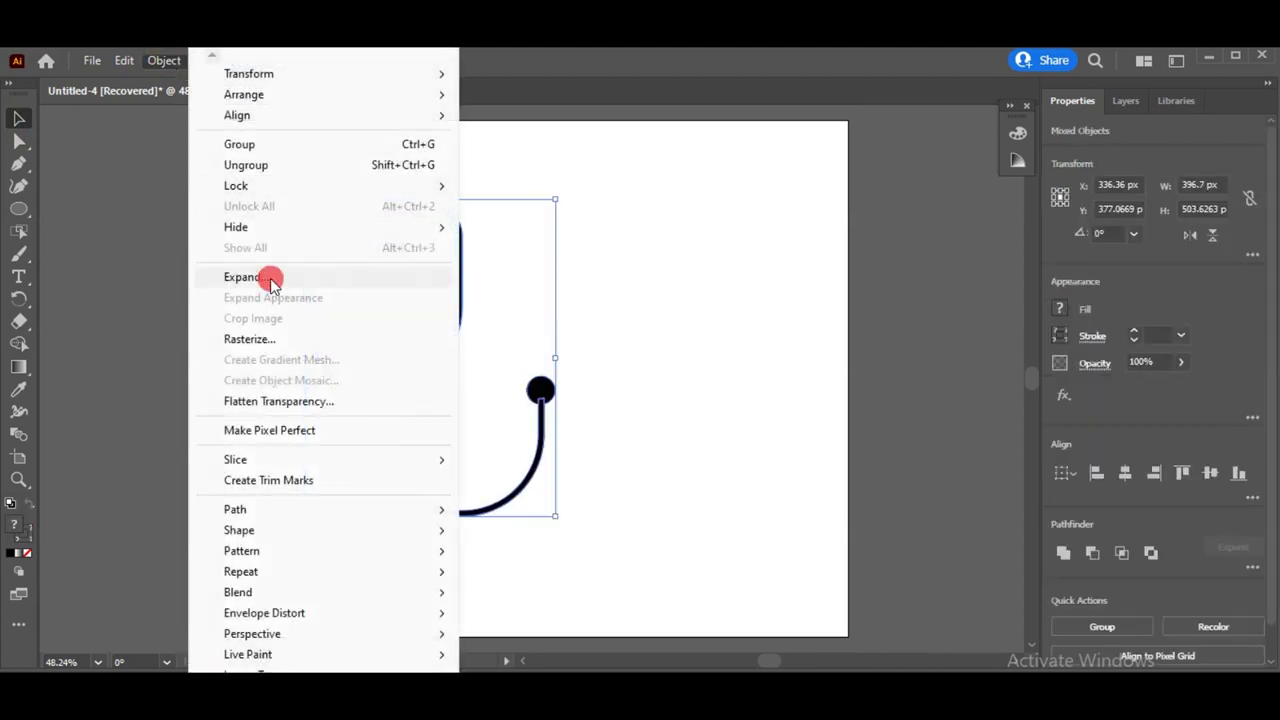
left_click(590, 505)
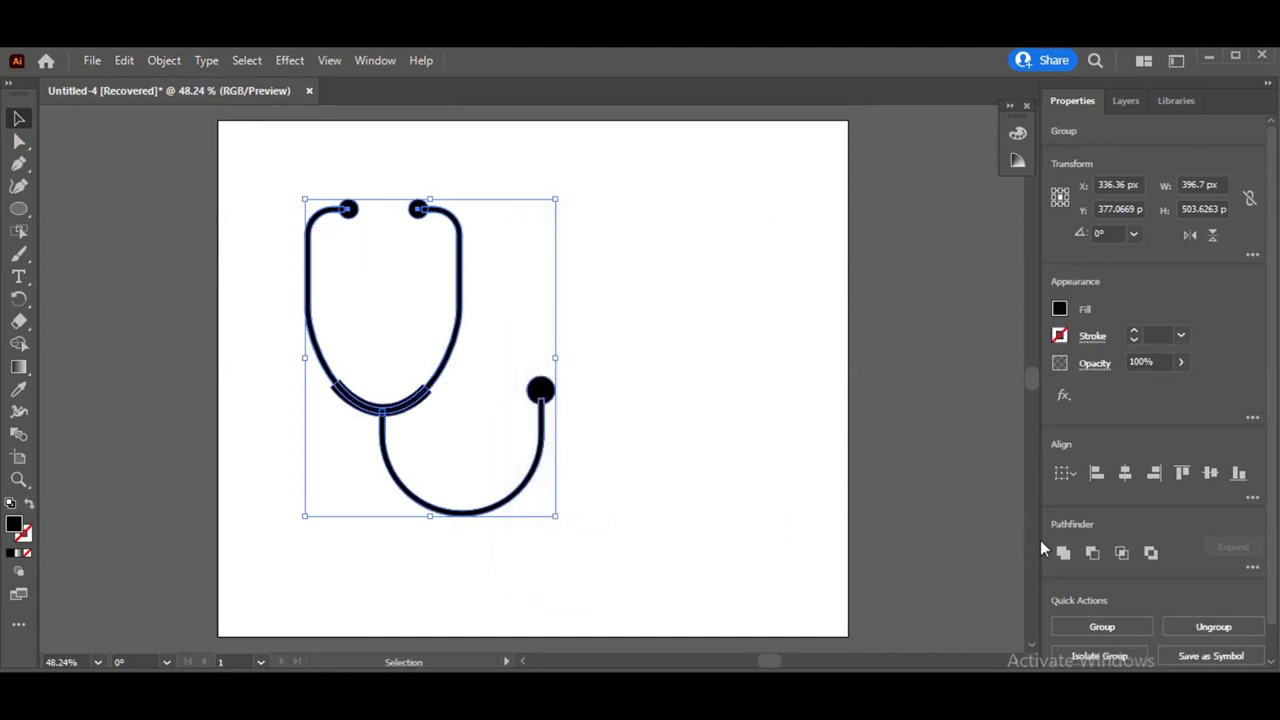
left_click(1062, 554)
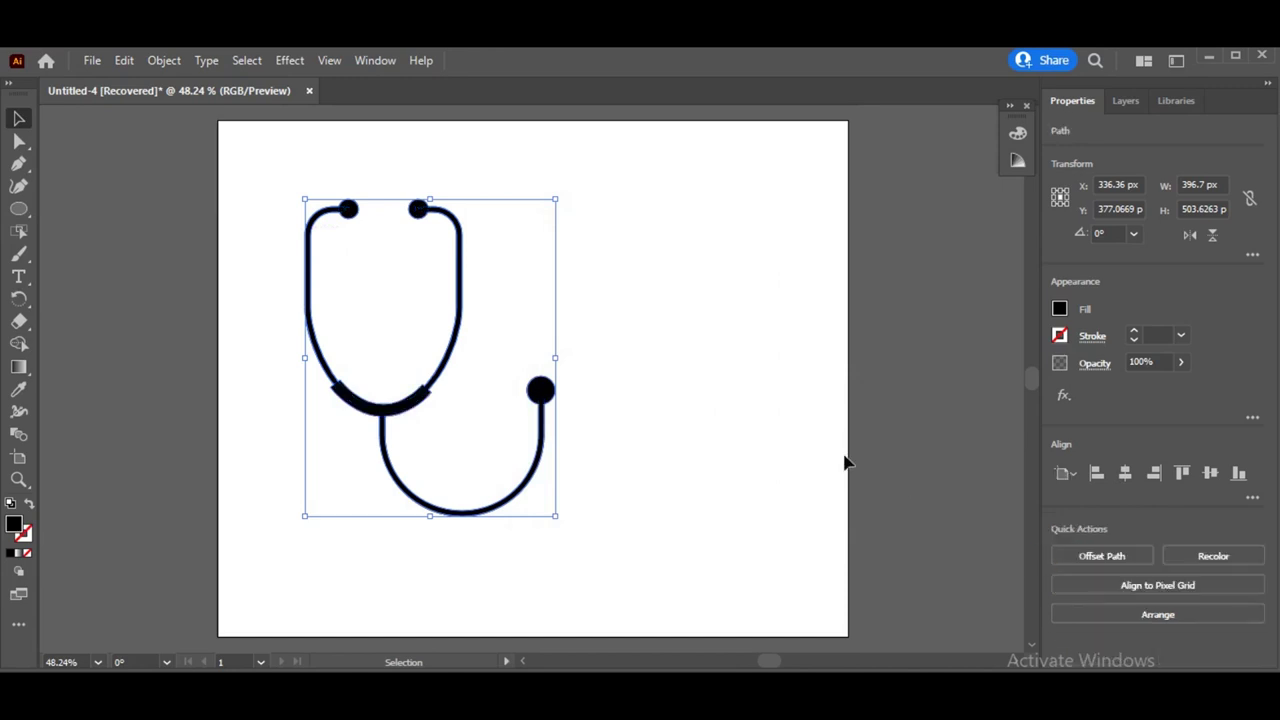
left_click(695, 421)
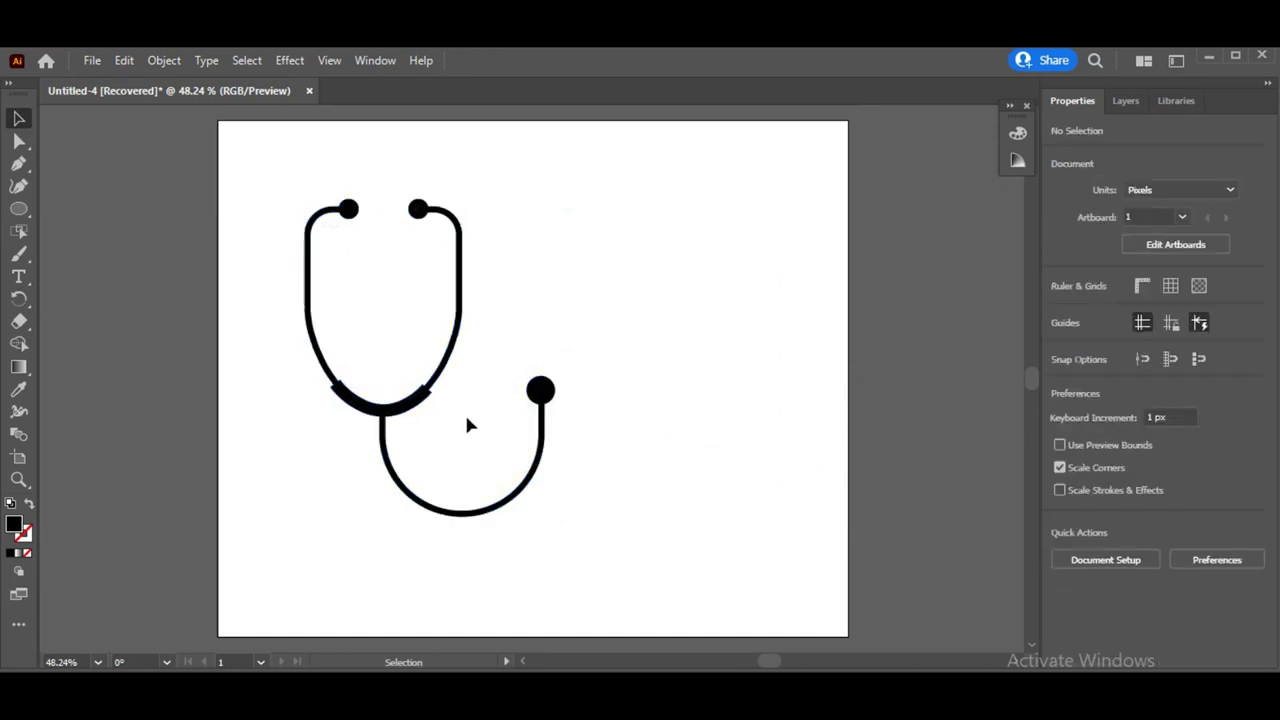